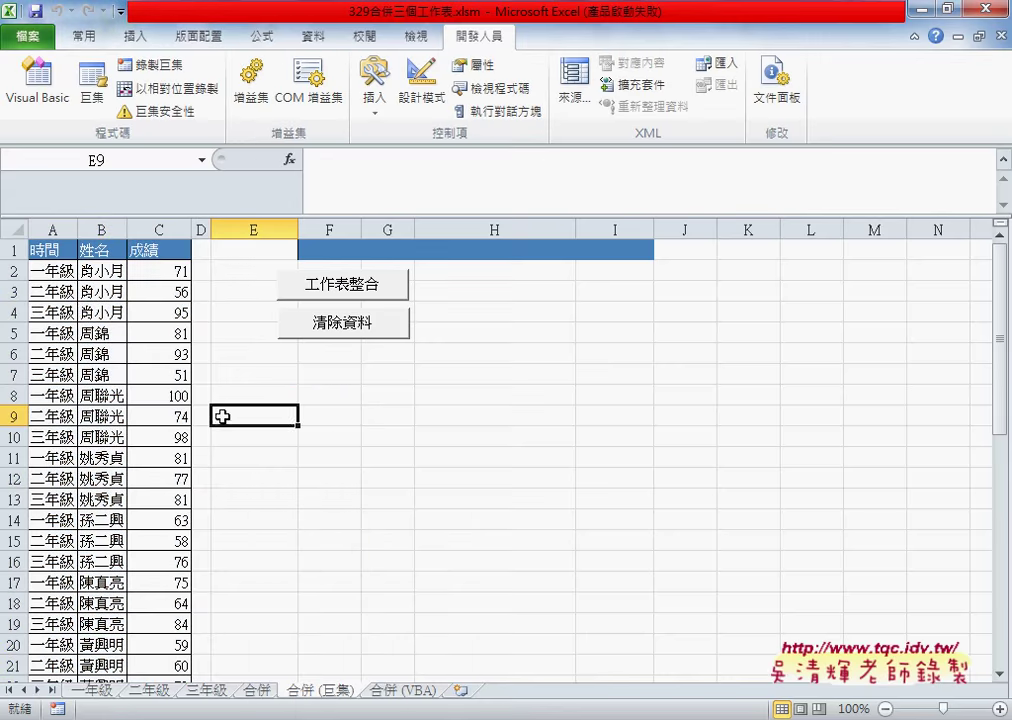
Test the 清除資料 and 工作表整合 buttons, clearing and rebuilding the merged table twice.
left_click(258, 691)
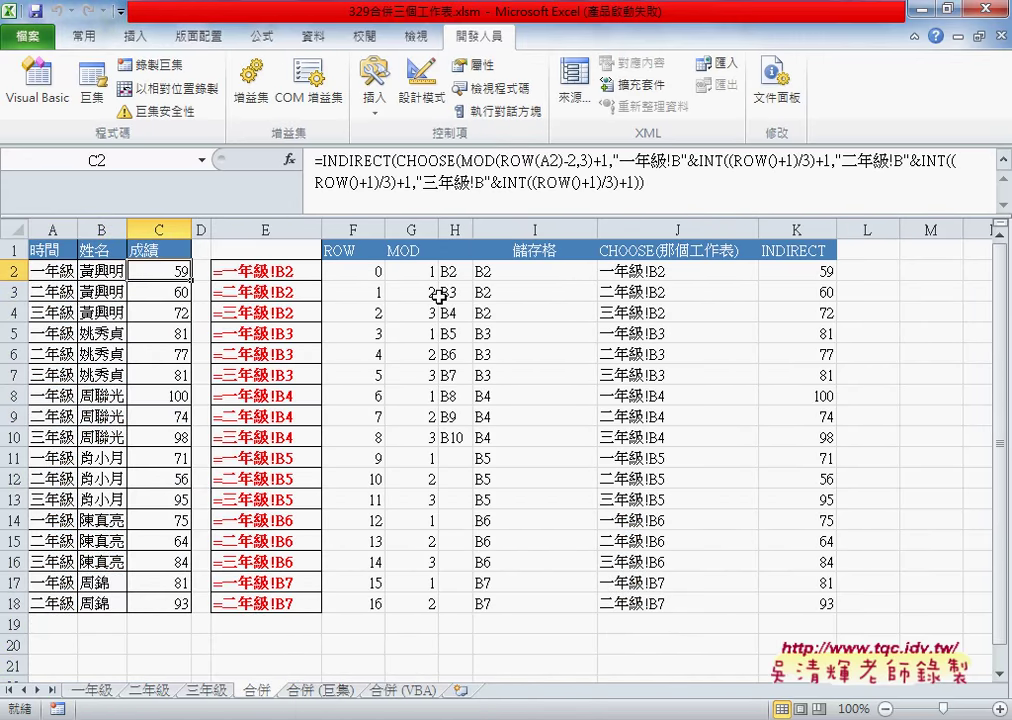
left_click(326, 691)
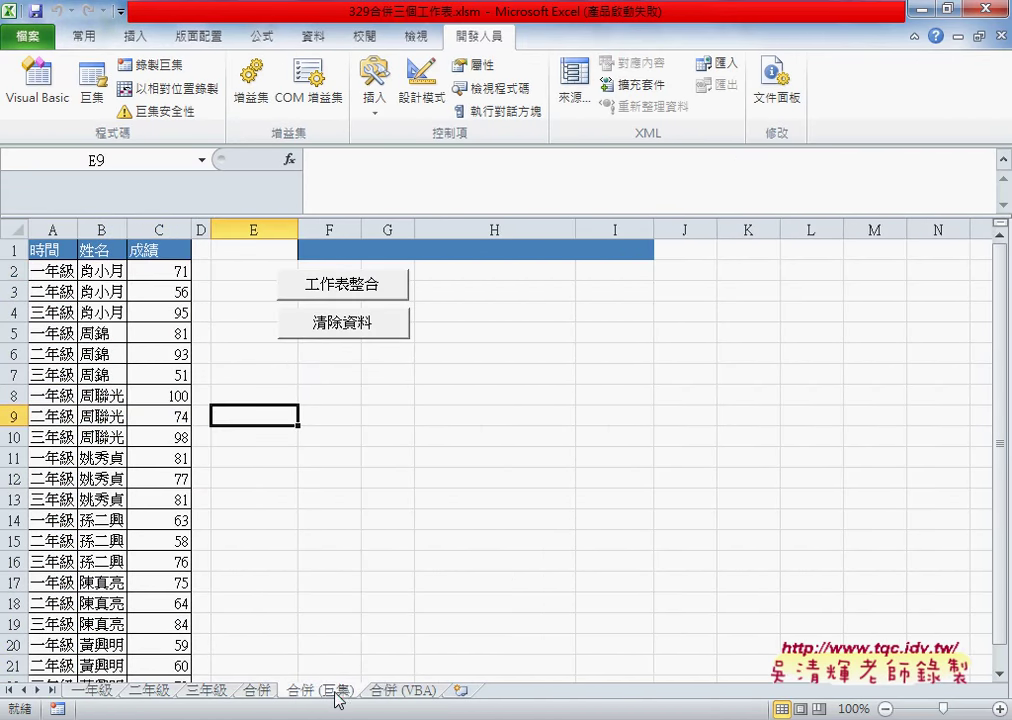
left_click(399, 288)
left_click(380, 341)
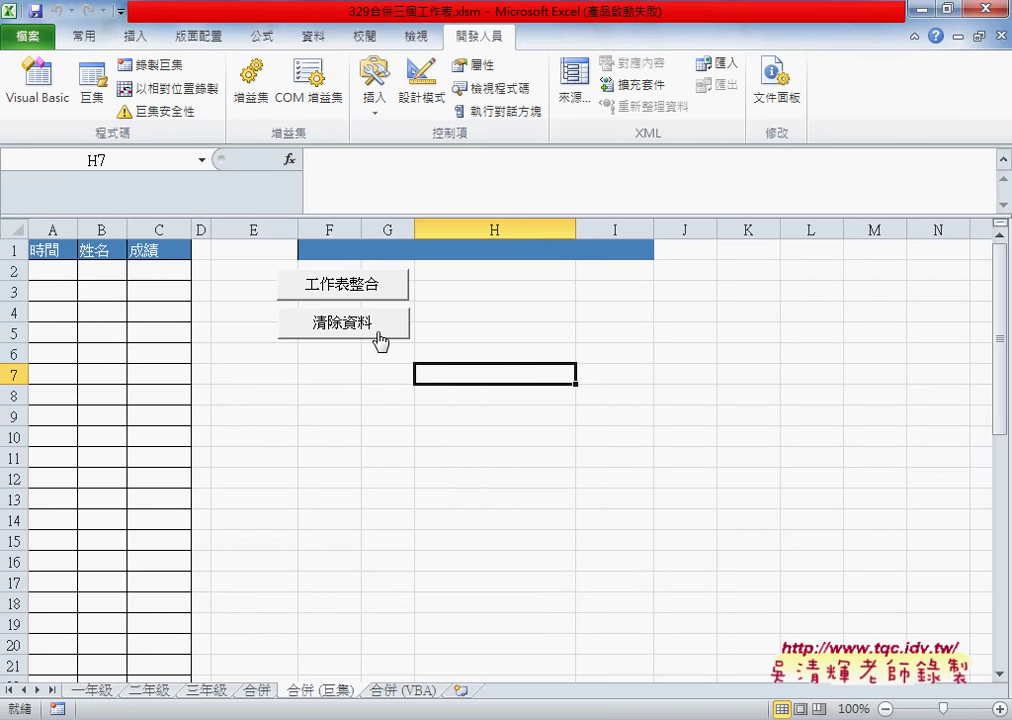
left_click(358, 288)
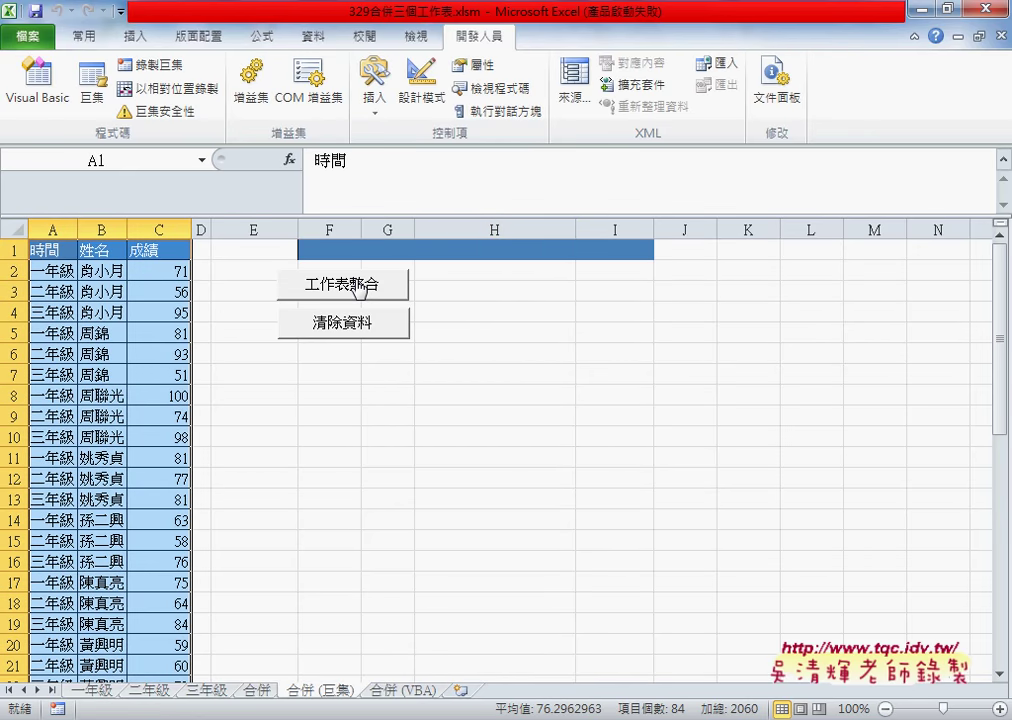
left_click(352, 325)
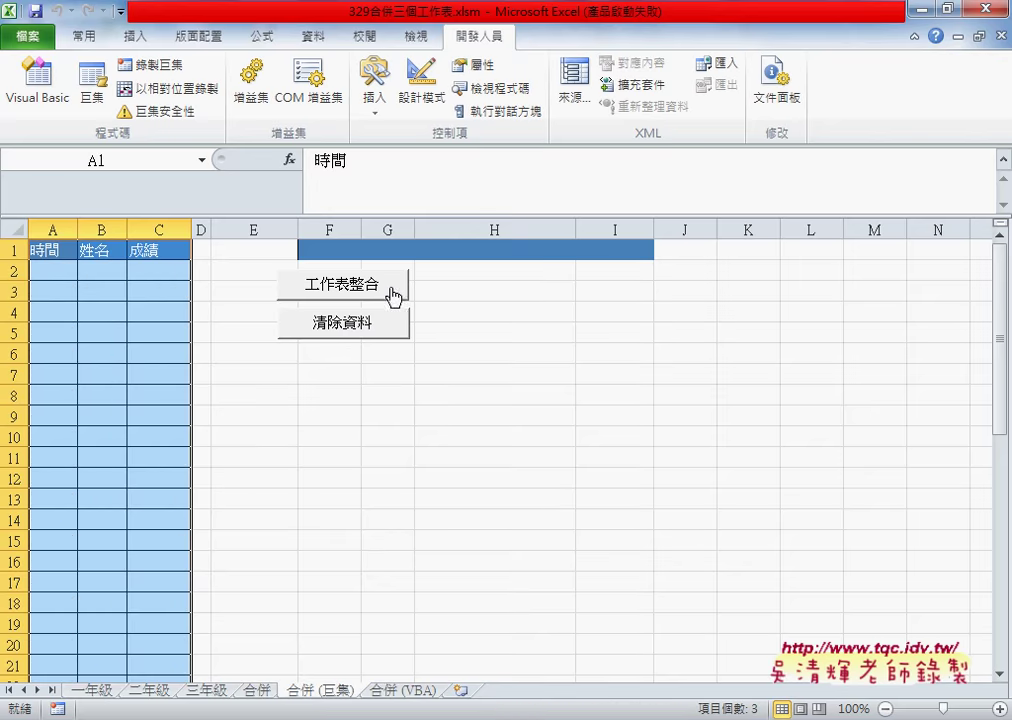
left_click(393, 292)
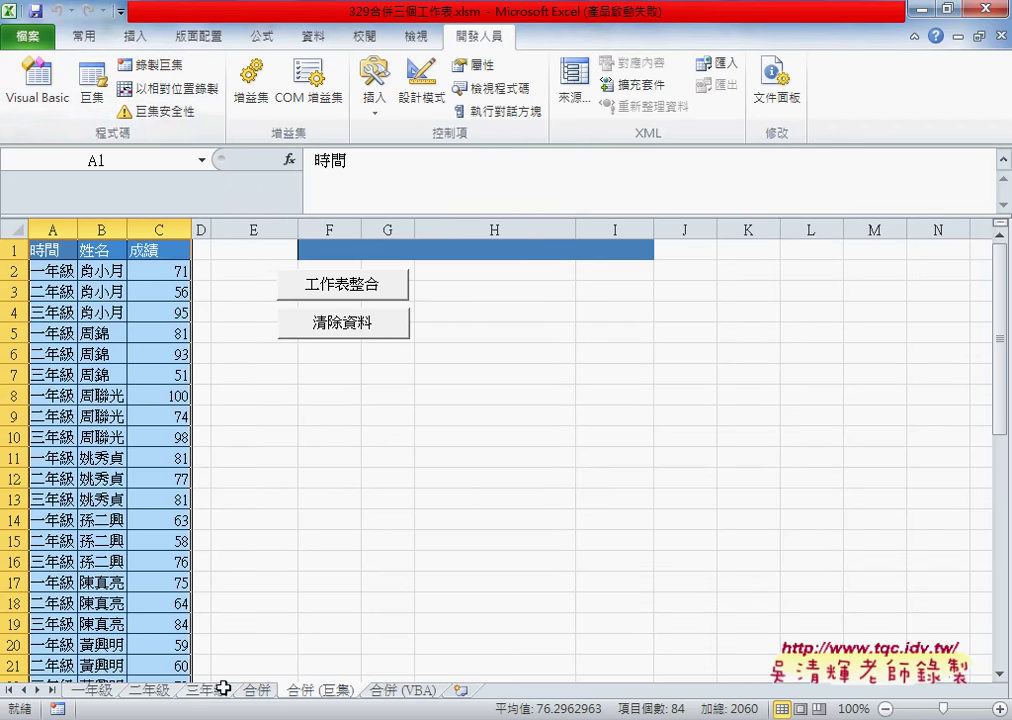
Compare the 一年級, 二年級 and 三年級 sheets' names and scores with the merged table.
left_click(303, 615)
left_click(104, 692)
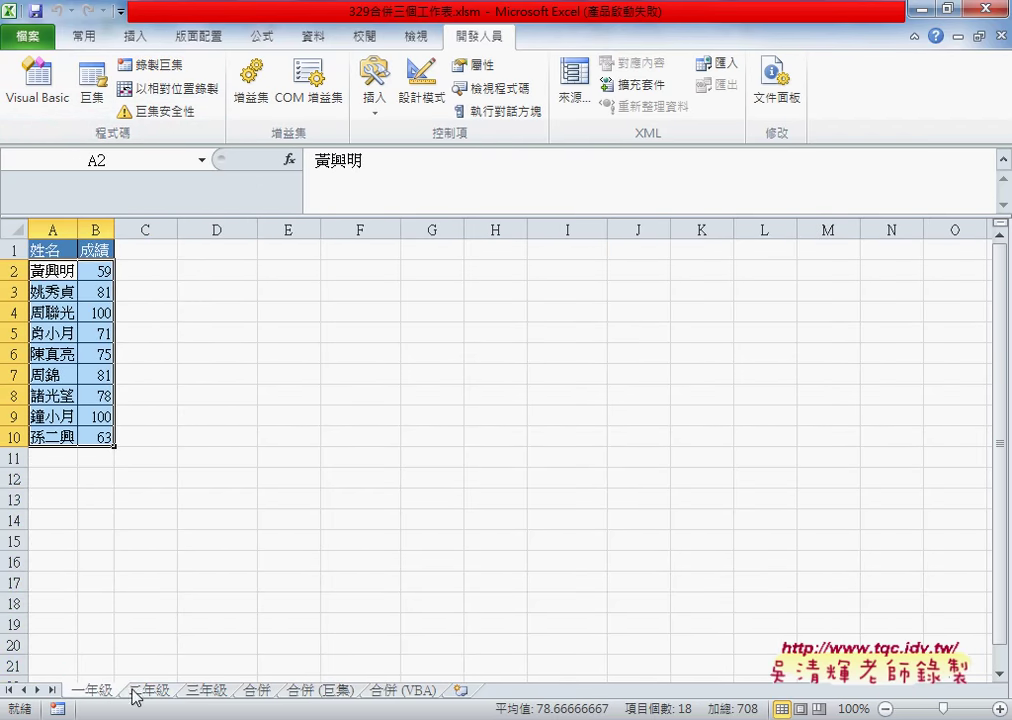
left_click(140, 691)
left_click(207, 692)
left_click(102, 692)
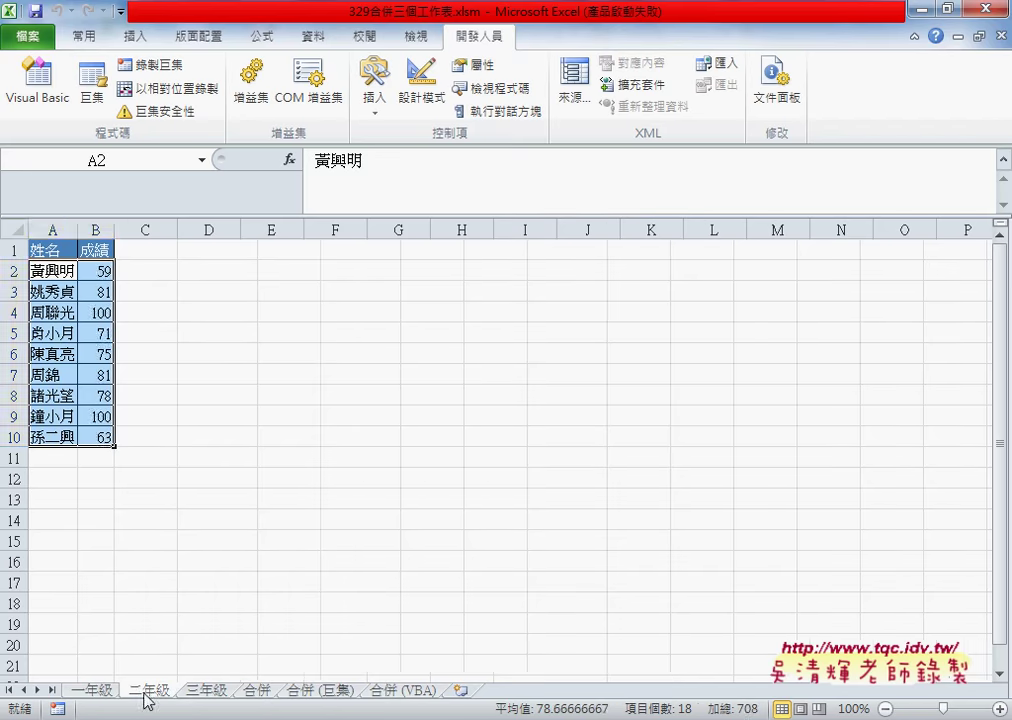
left_click(147, 692)
left_click(208, 692)
left_click(103, 692)
left_click(147, 692)
left_click(207, 692)
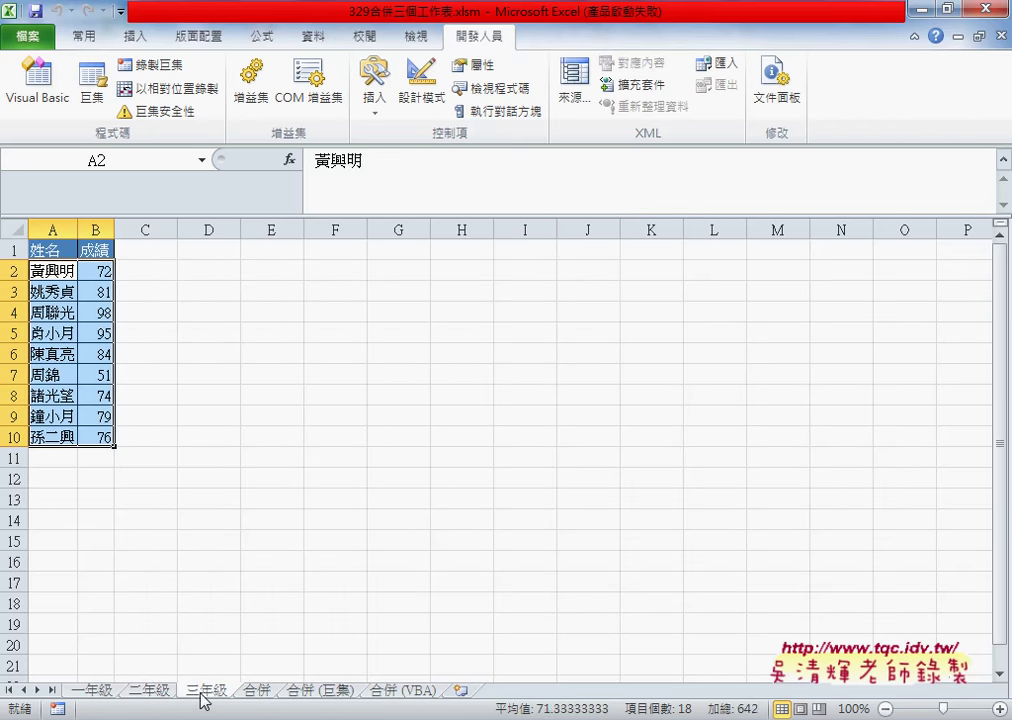
left_click(82, 691)
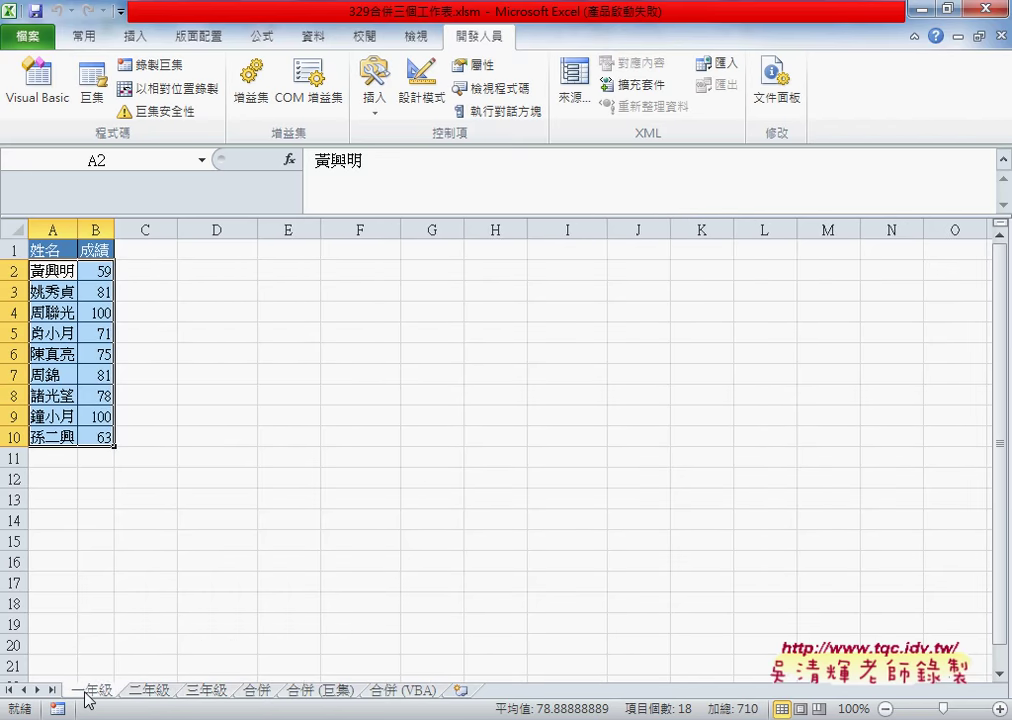
left_click(212, 693)
left_click(255, 690)
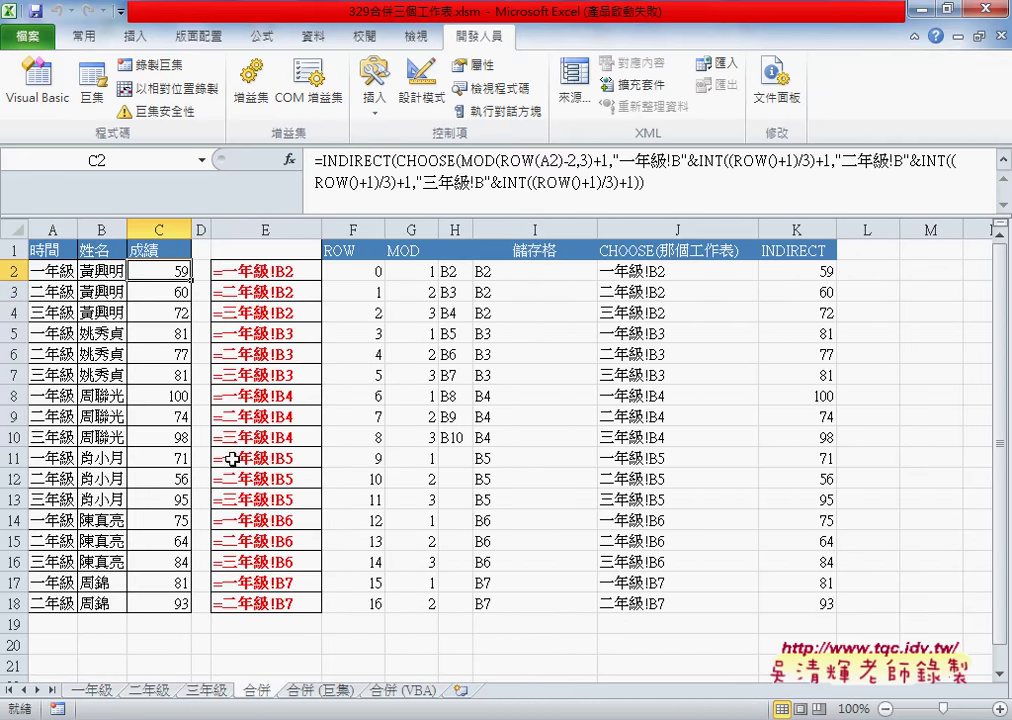
left_click(326, 692)
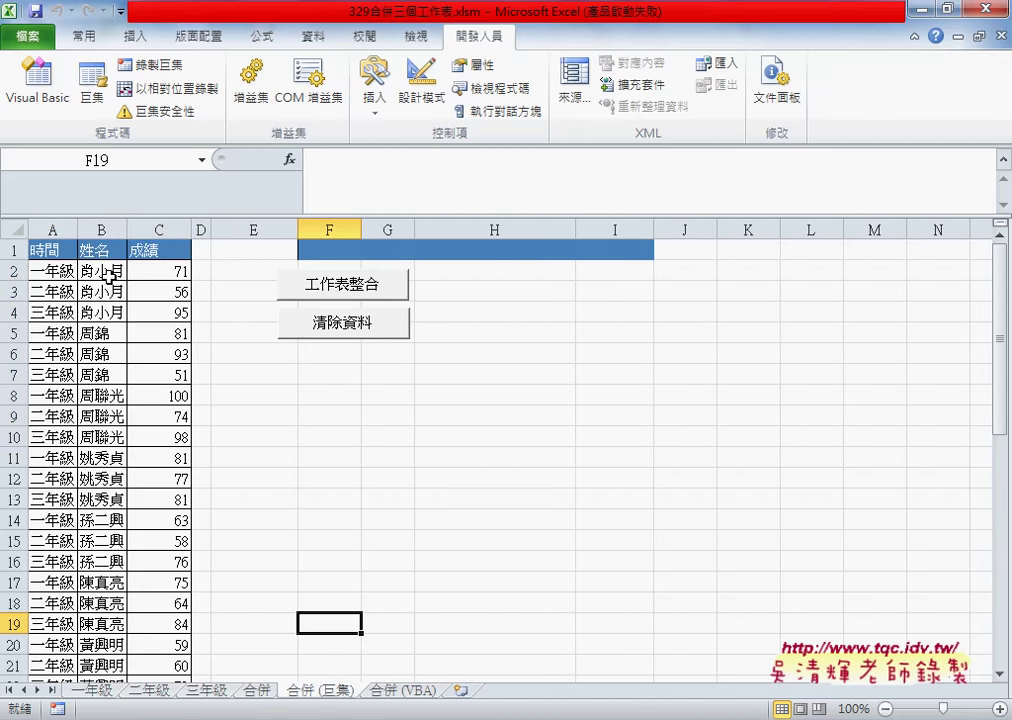
Clear the merged table, then copy 一年級's names and scores to B2 of 合併(巨集).
left_click(309, 323)
left_click_drag(99, 271, 101, 397)
mouse_move(101, 262)
left_mouse_down()
mouse_move(93, 418)
mouse_move(145, 420)
left_mouse_up()
mouse_move(101, 270)
left_mouse_down()
mouse_move(101, 308)
mouse_move(154, 430)
left_mouse_up()
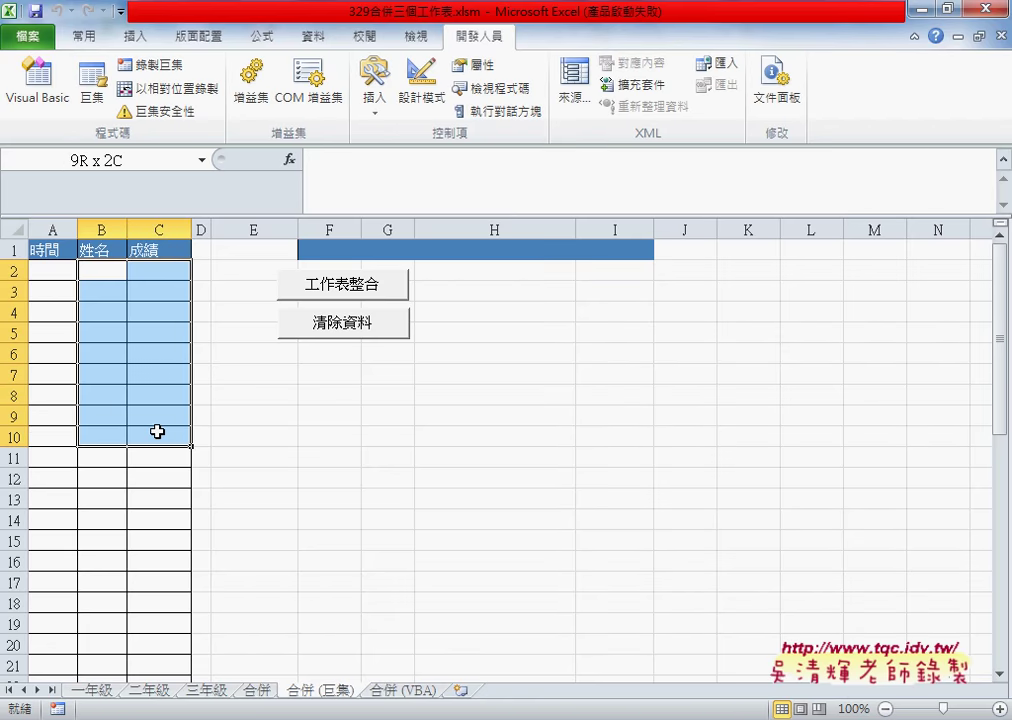
left_click(91, 689)
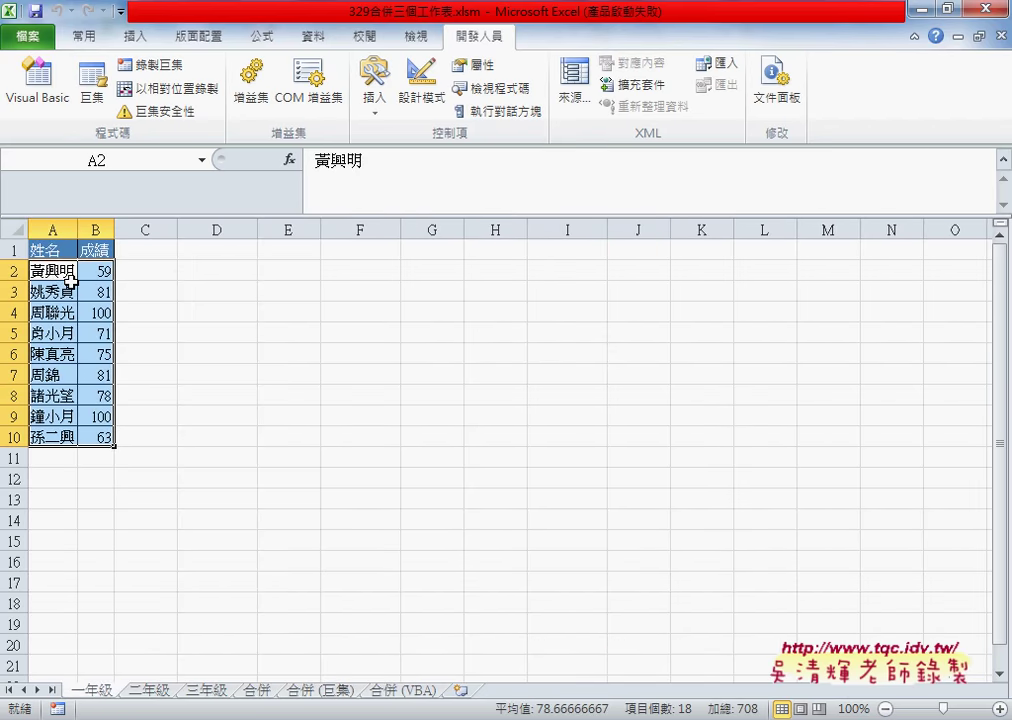
key("ctrl+c")
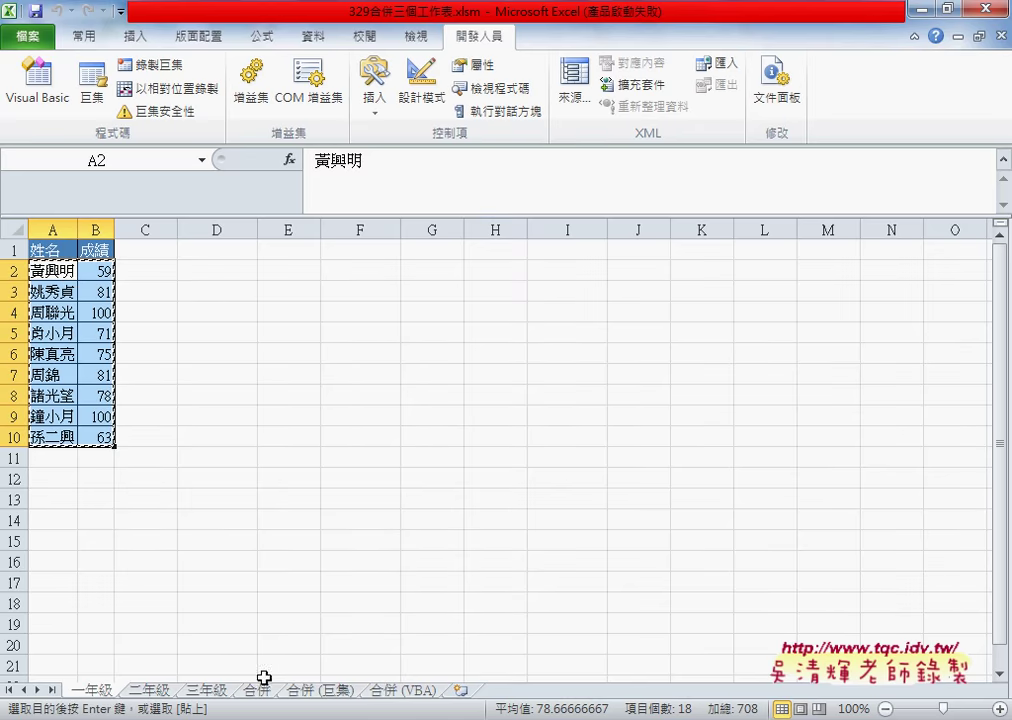
left_click(260, 691)
left_click(322, 691)
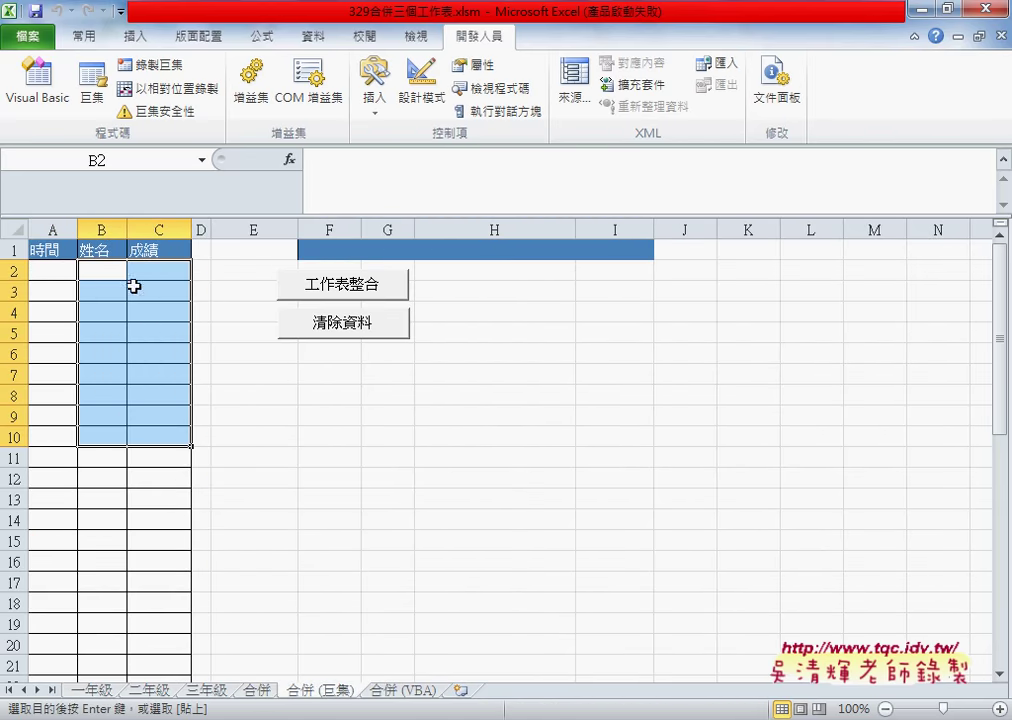
left_click(106, 271)
key("ctrl+v")
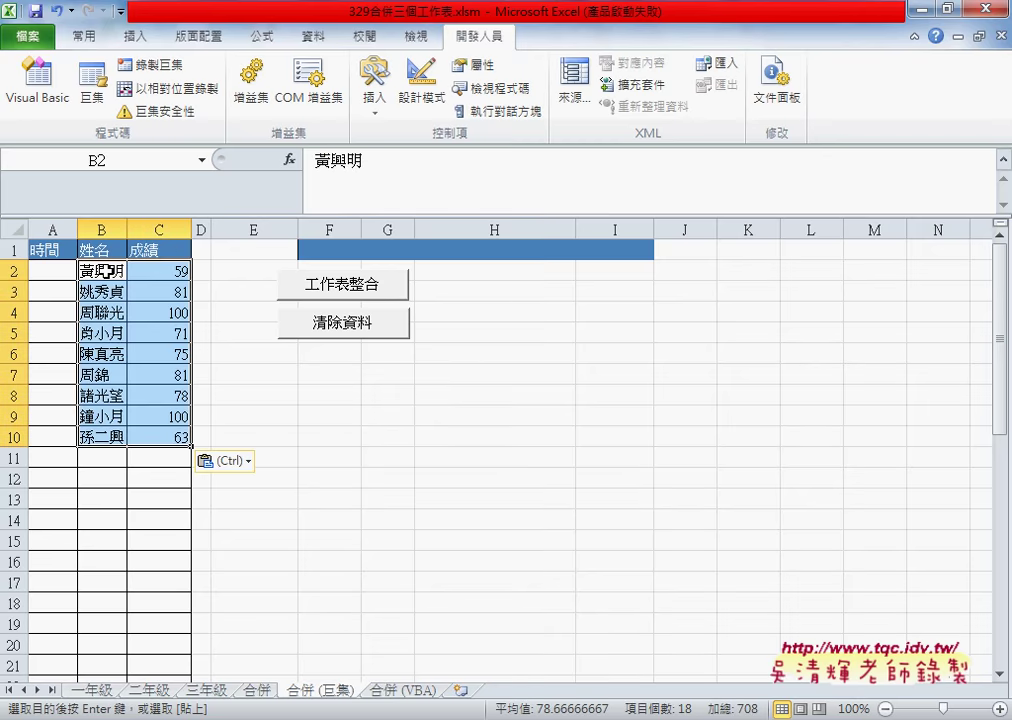
Paste the 二年級 names and scores at B11.
left_click(108, 467)
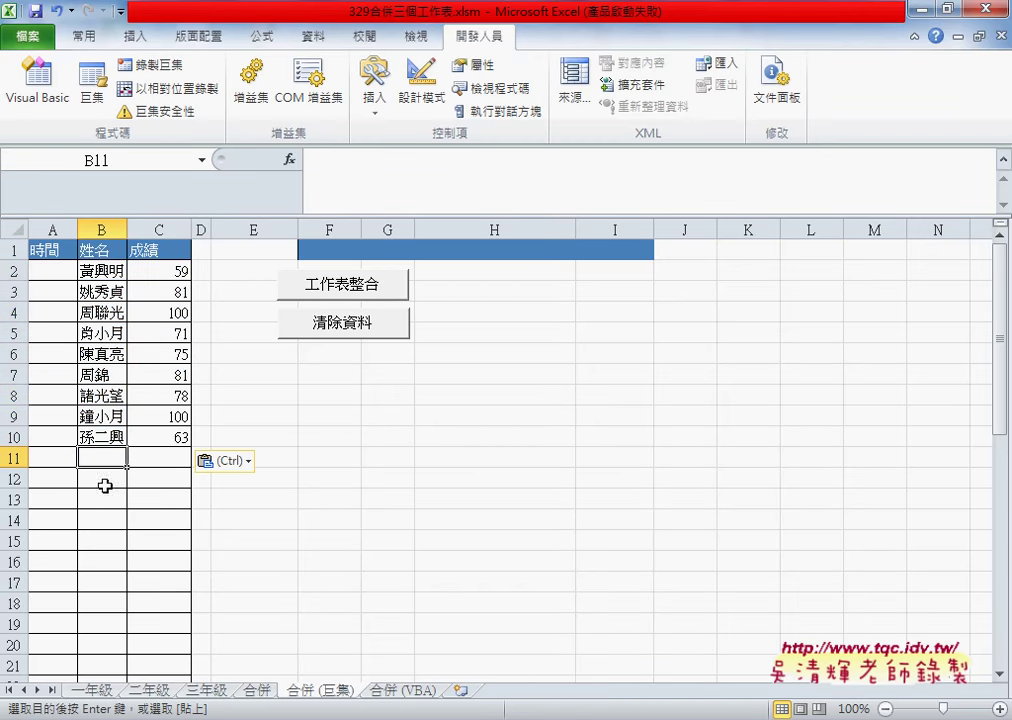
left_click(148, 690)
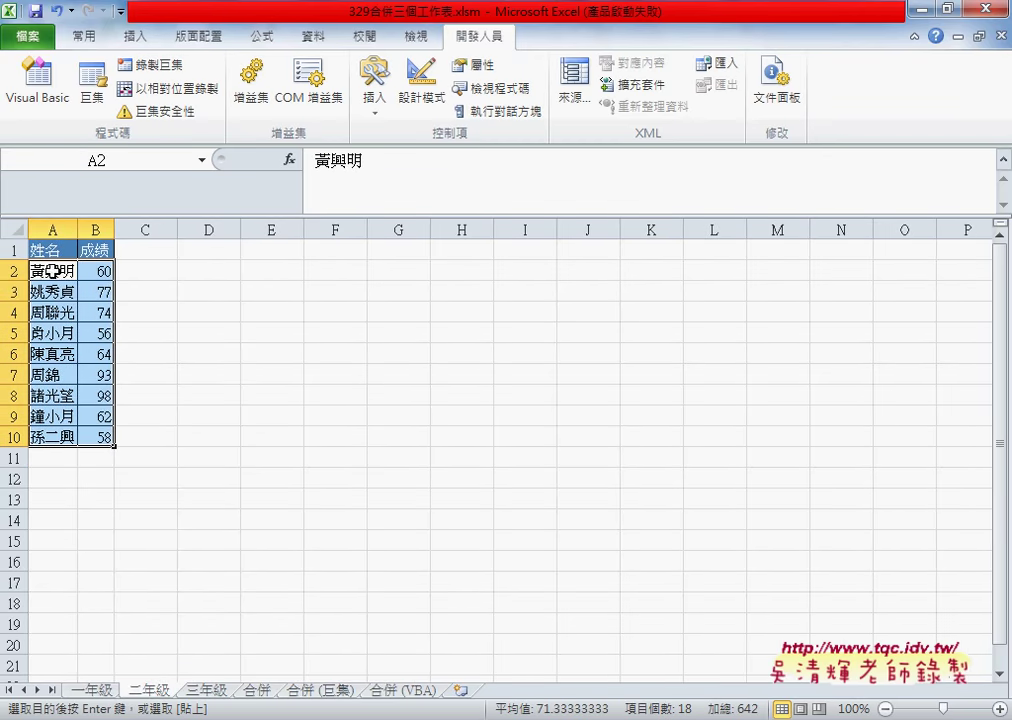
left_click(258, 692)
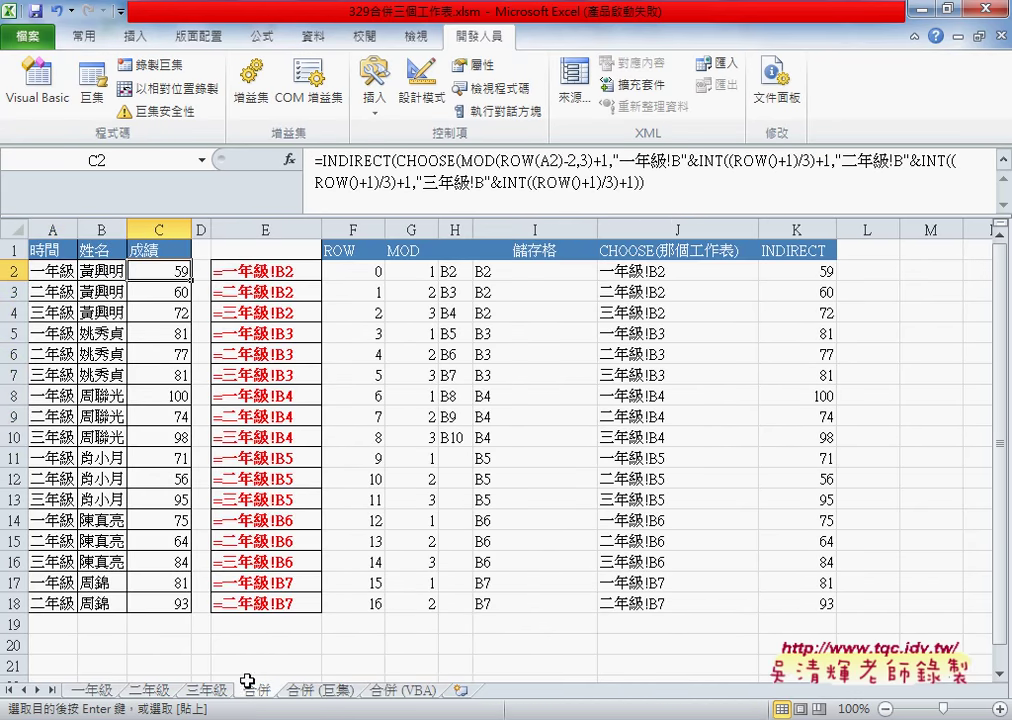
left_click(320, 690)
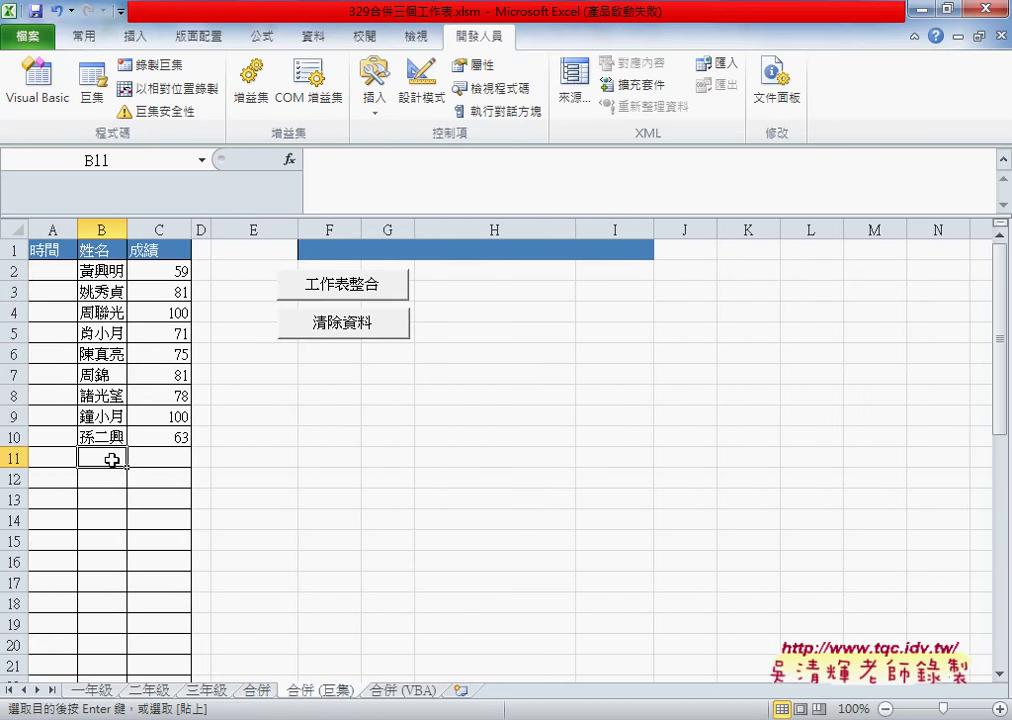
key("ctrl+v")
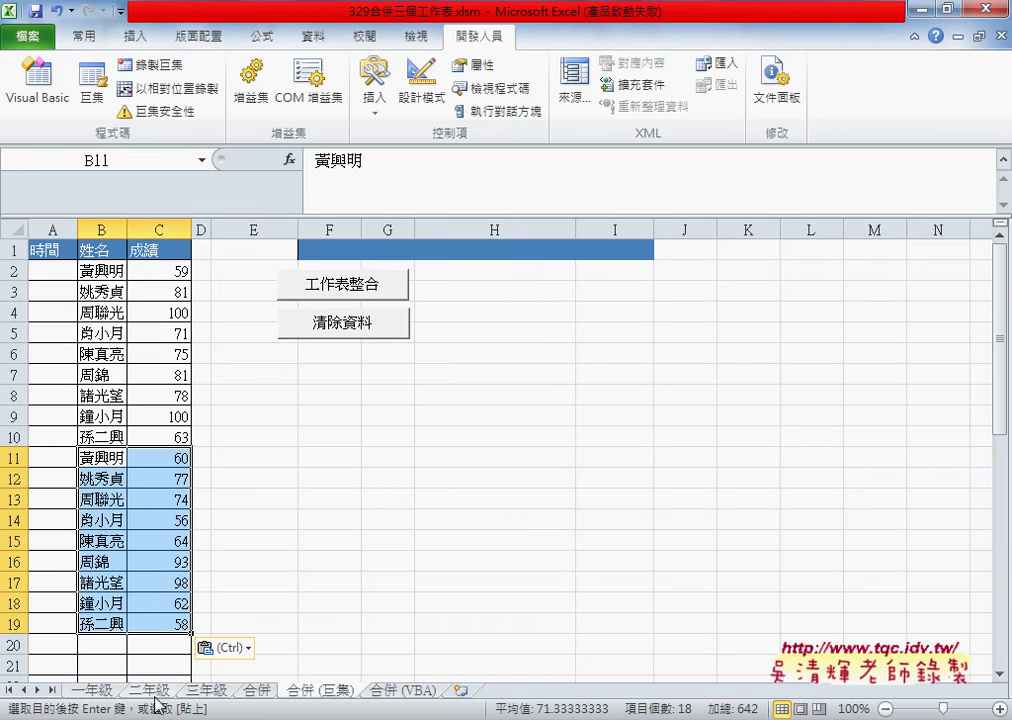
Copy the 三年級 names and scores and paste them at B20.
scroll(135, 525, "down", 2)
left_click(207, 690)
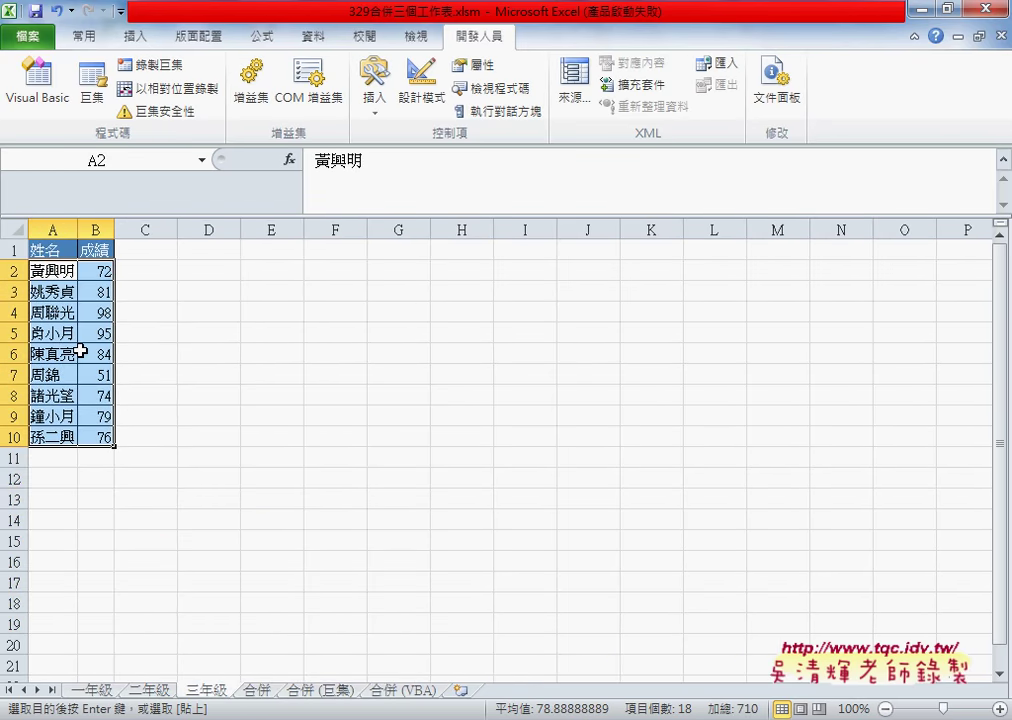
key("ctrl+c")
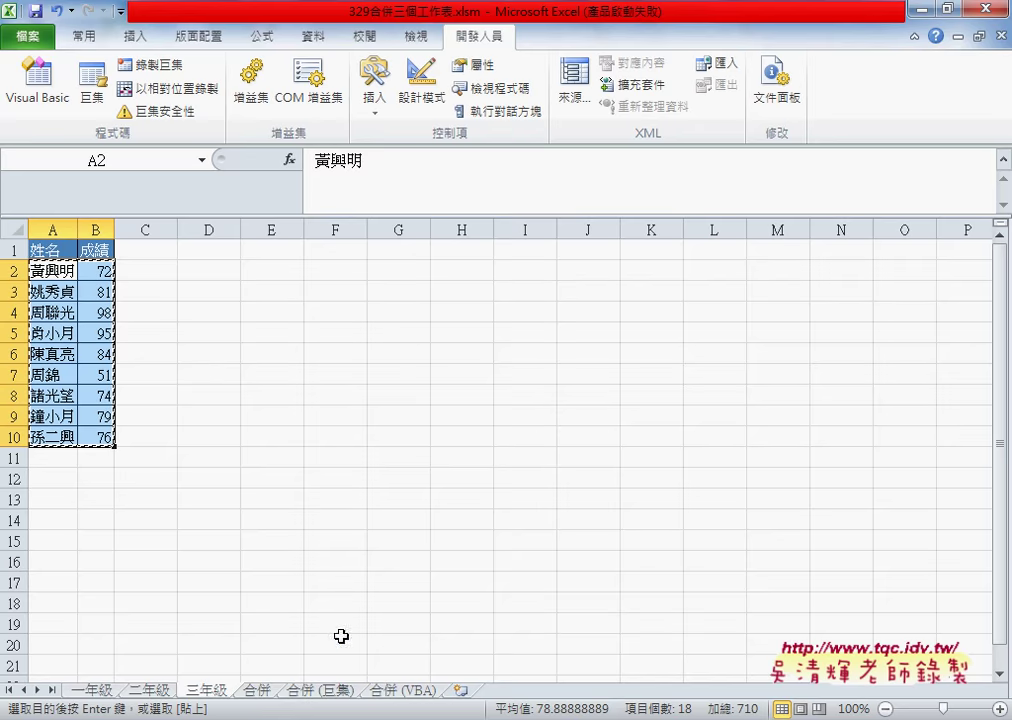
left_click(331, 692)
left_click(108, 521)
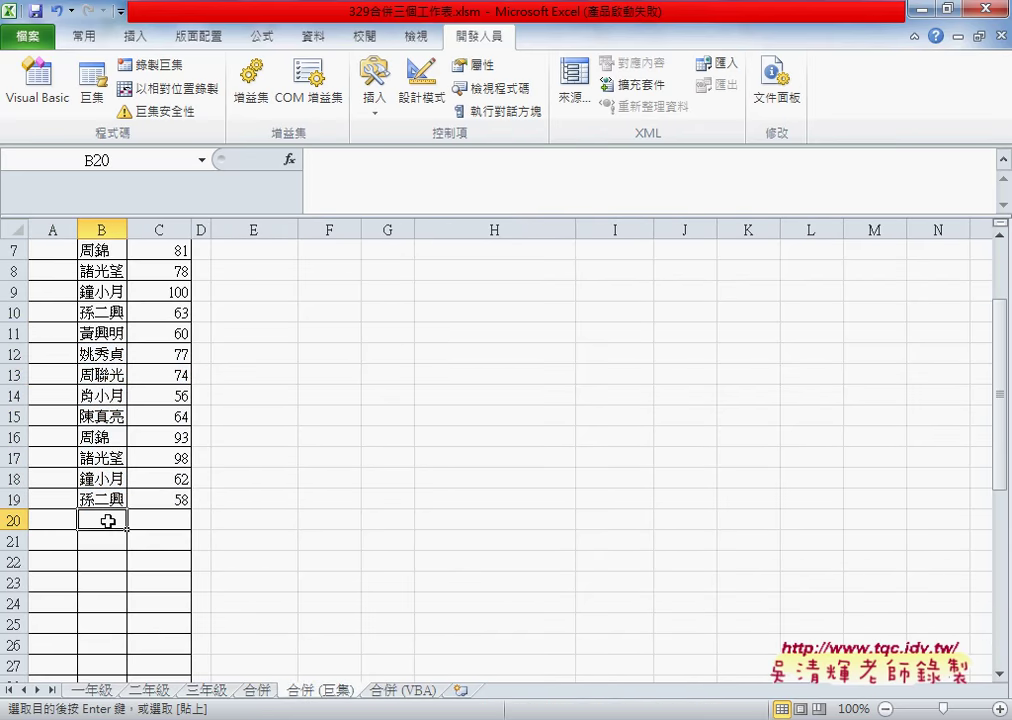
key("ctrl+v")
scroll(115, 407, "up", 2)
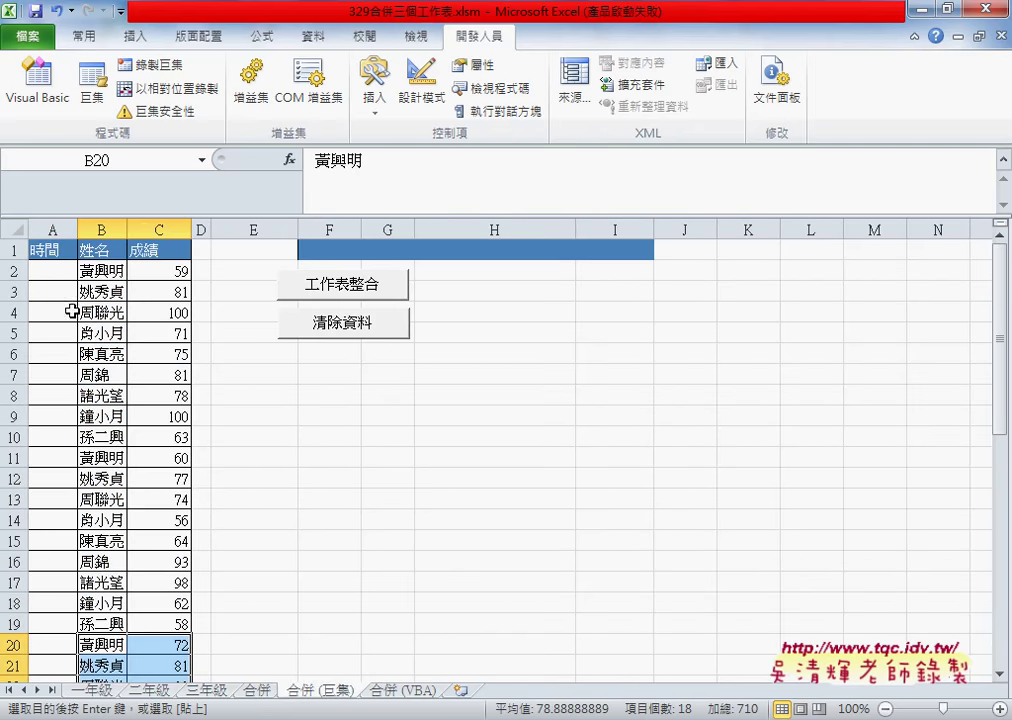
left_click(60, 268)
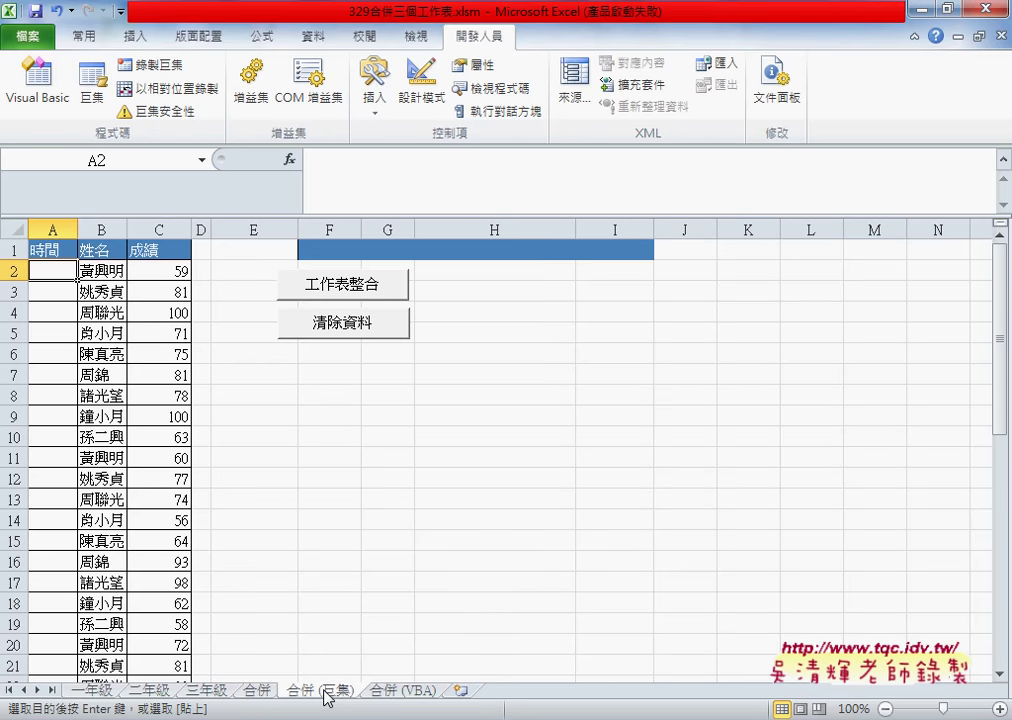
Check the 一年級 sheet, then select columns B:C on 合併(巨集) to review the stacked names and scores.
left_click(100, 690)
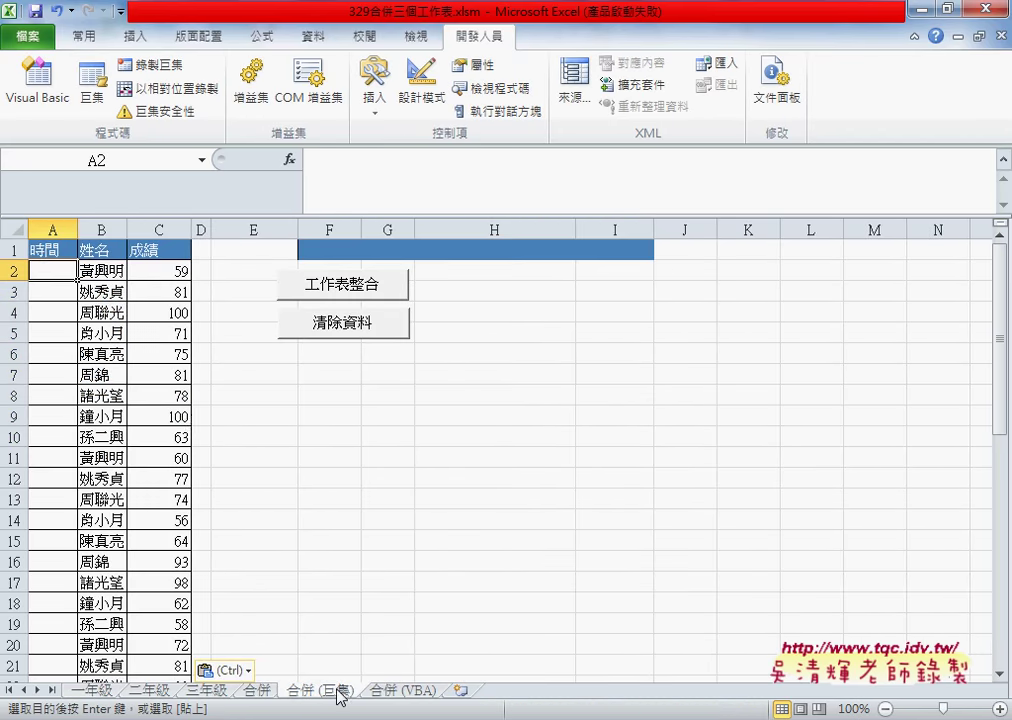
left_click_drag(101, 229, 152, 229)
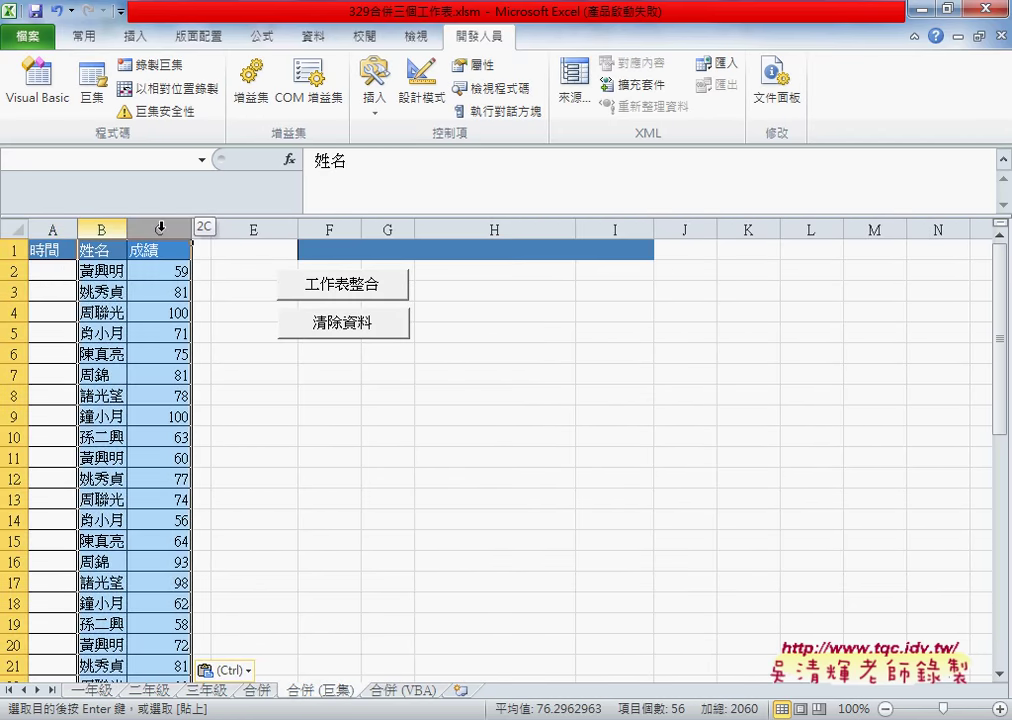
left_click(50, 229)
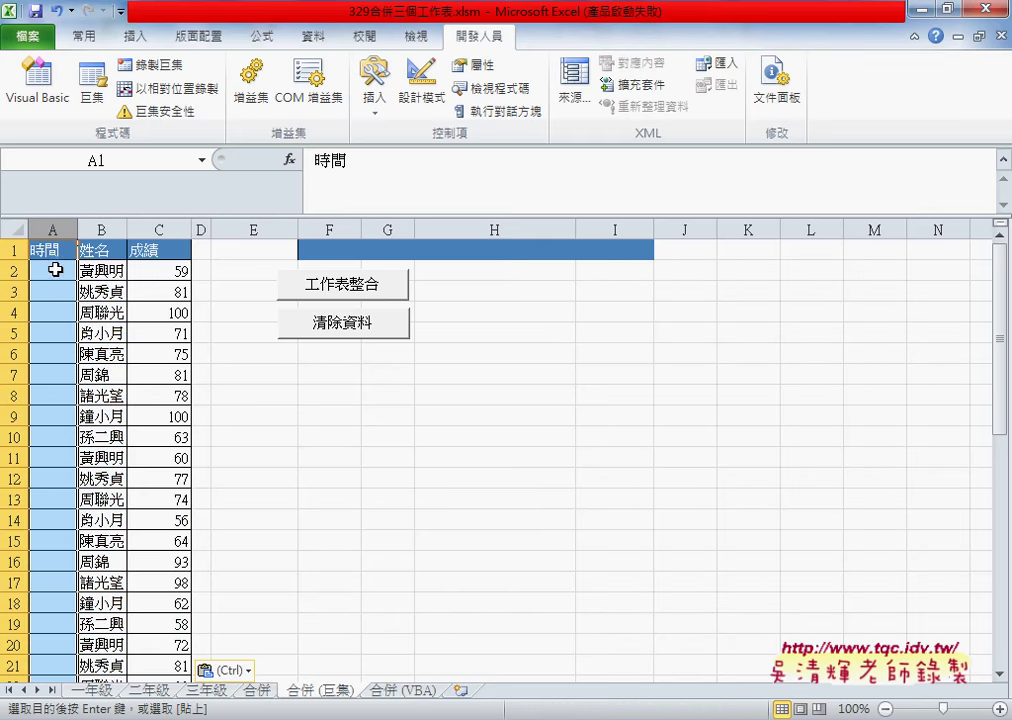
left_click(60, 272)
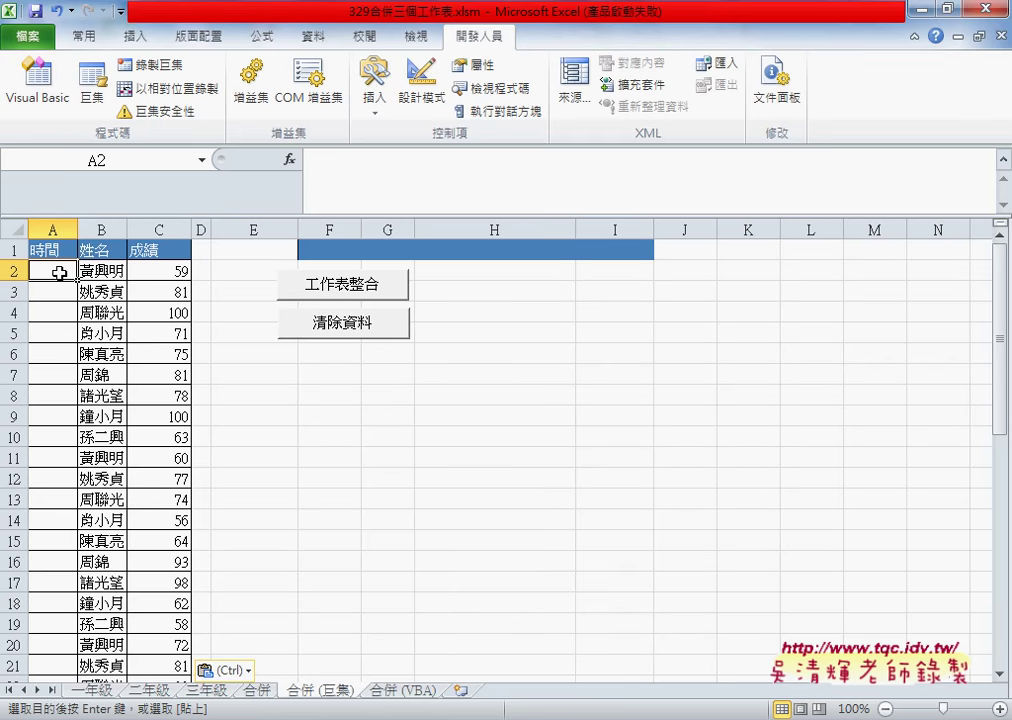
Label A2:A10 of the merged table as 一年級.
left_click(92, 689)
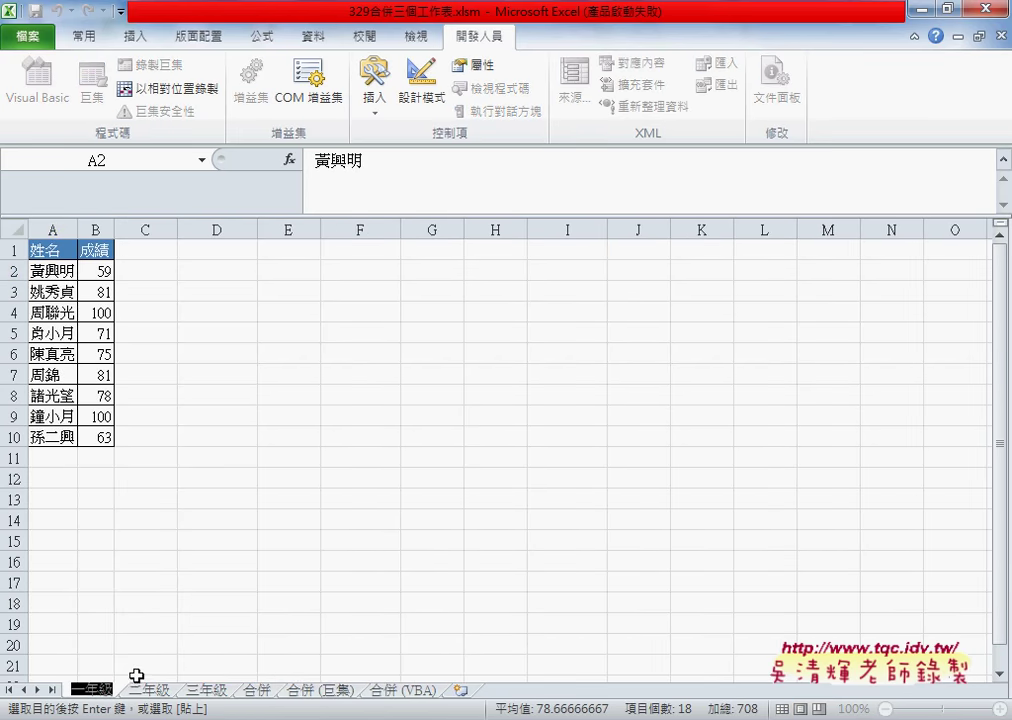
left_click(325, 690)
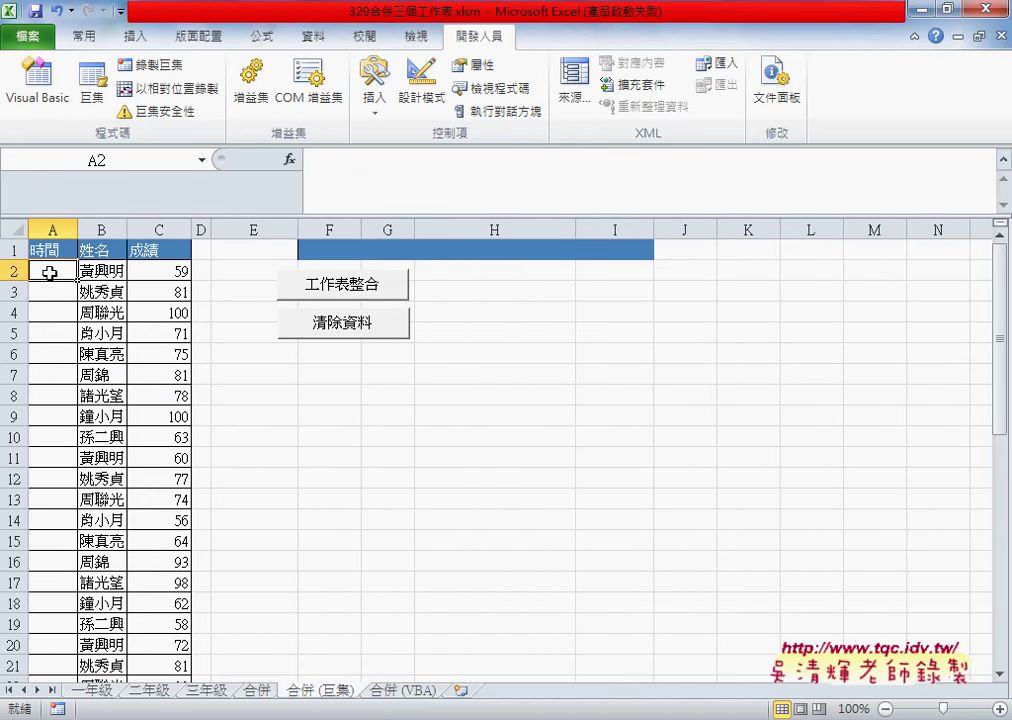
key("ctrl+v")
left_click_drag(77, 281, 67, 444)
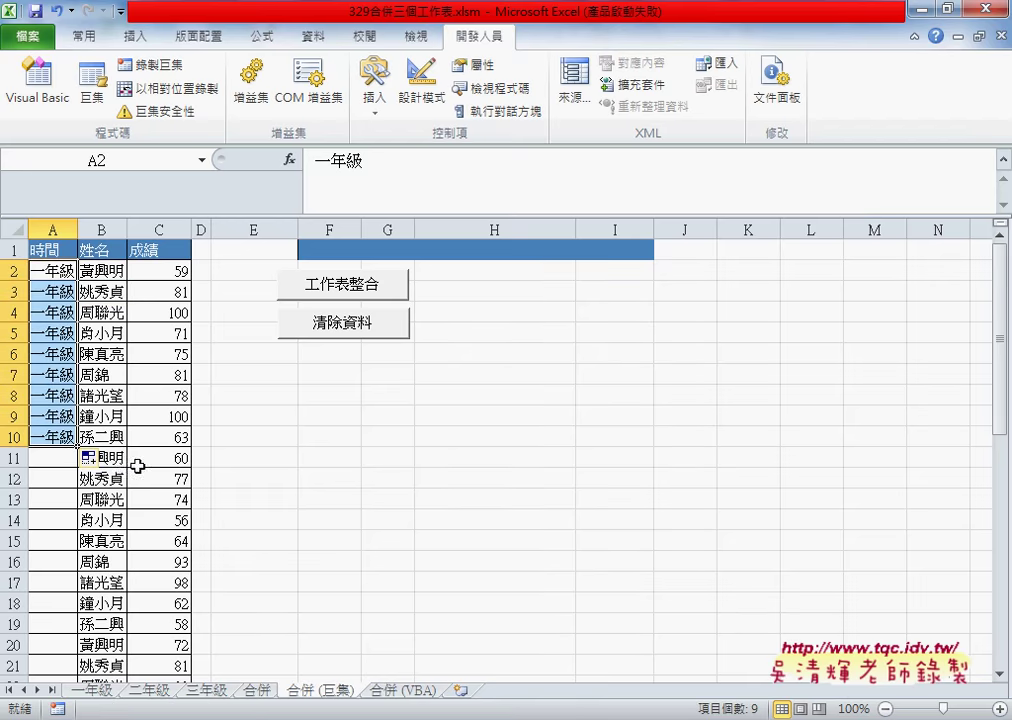
Label A11:A19 as 二年級, keeping row 20 unfilled.
left_click(155, 697)
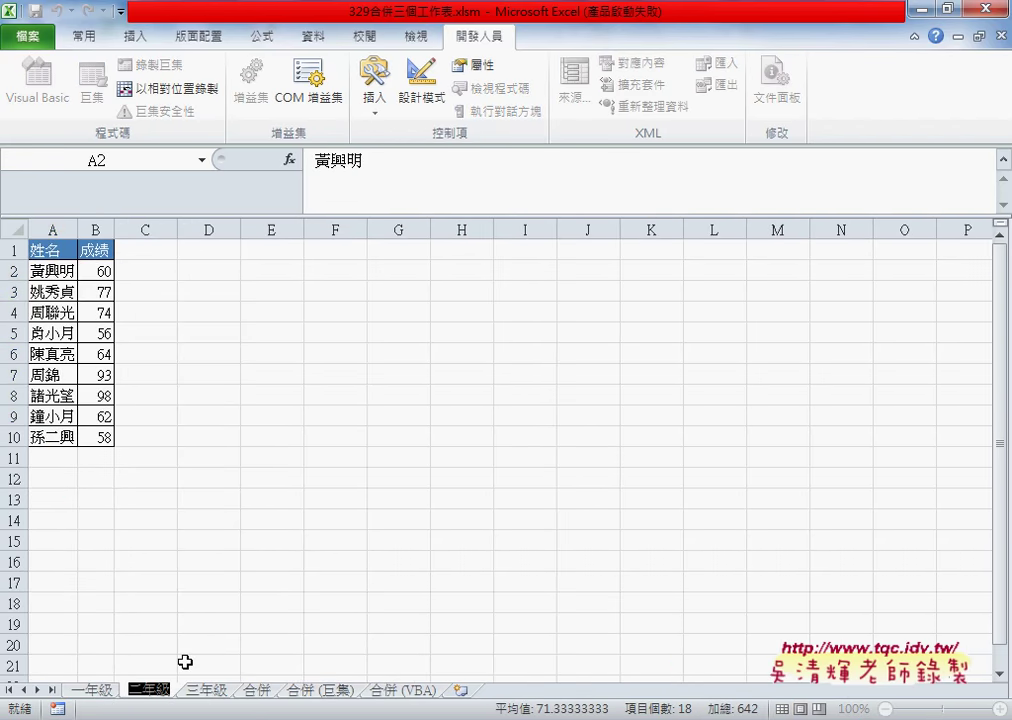
left_click(305, 692)
left_click(60, 460)
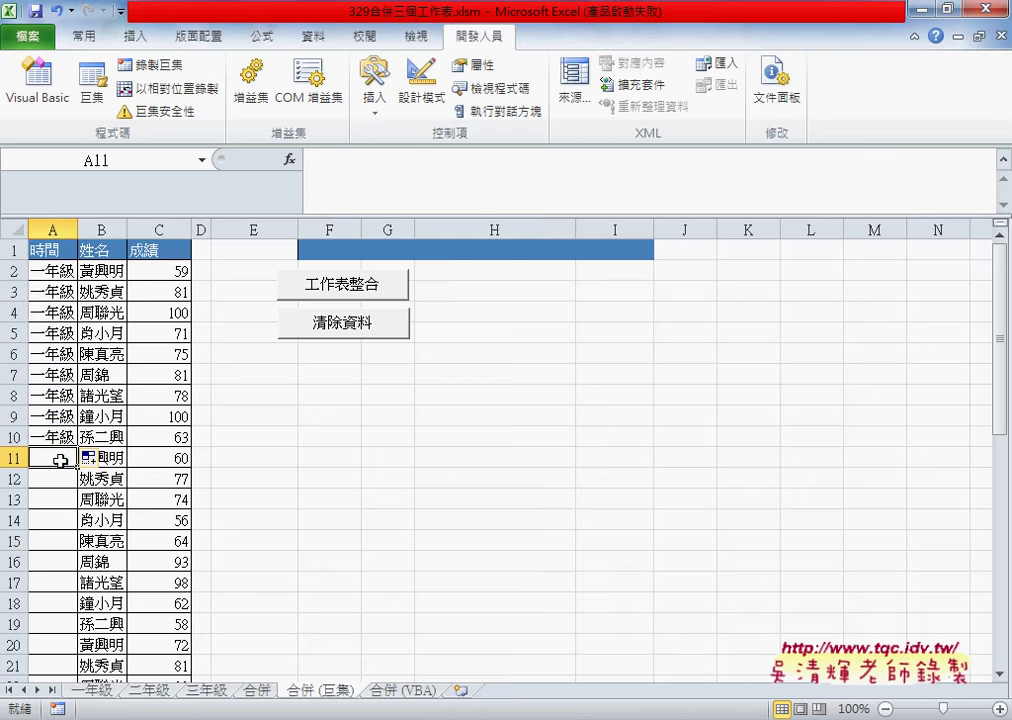
key("ctrl+v")
left_click_drag(76, 467, 66, 640)
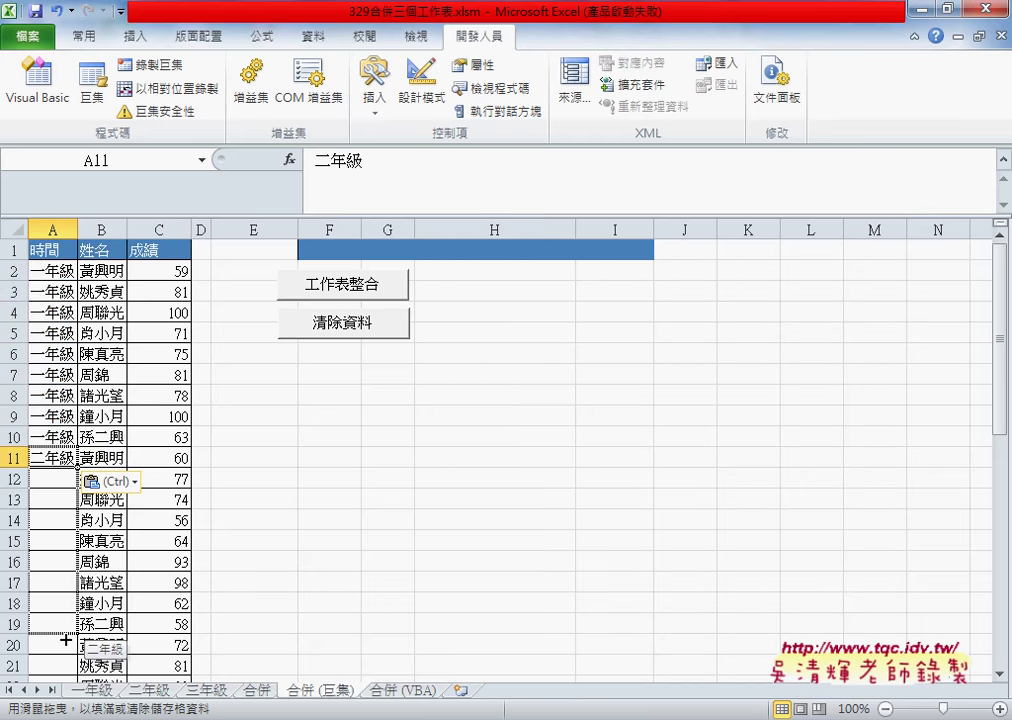
left_click_drag(66, 640, 66, 653)
scroll(282, 604, "down", 4)
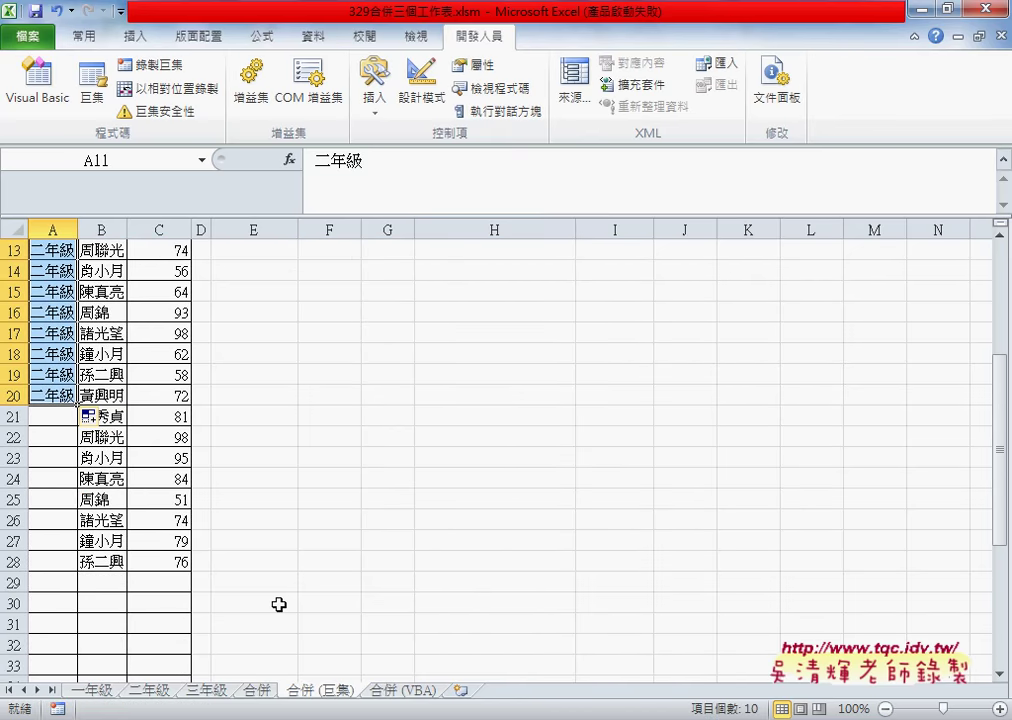
left_click_drag(76, 408, 76, 388)
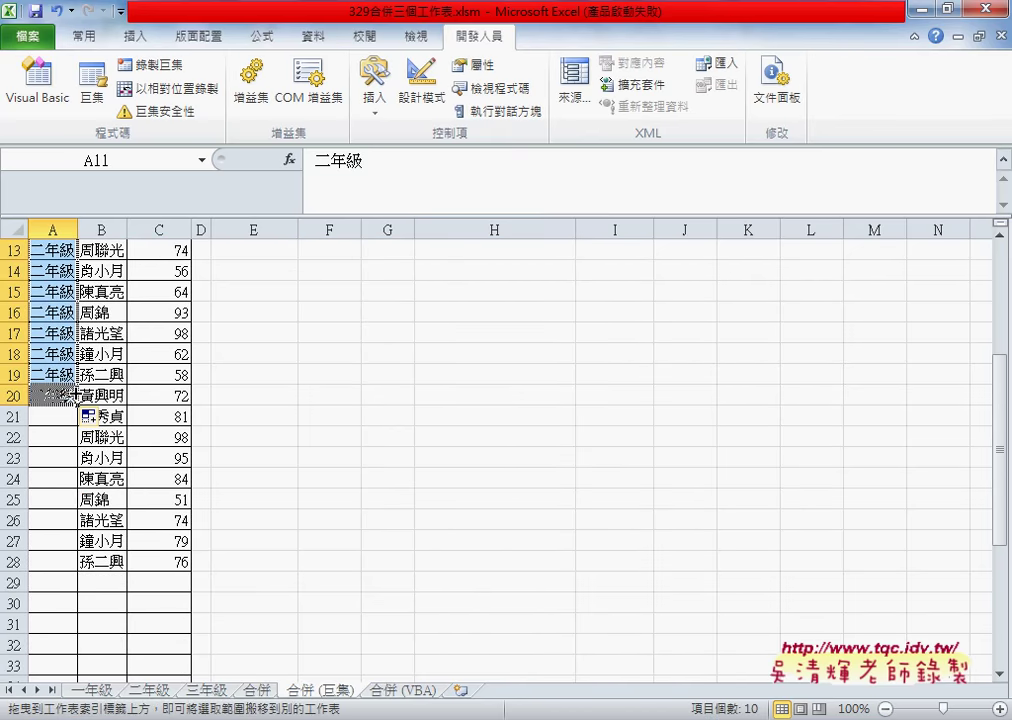
Label A20:A28 as 三年級.
left_click(210, 692)
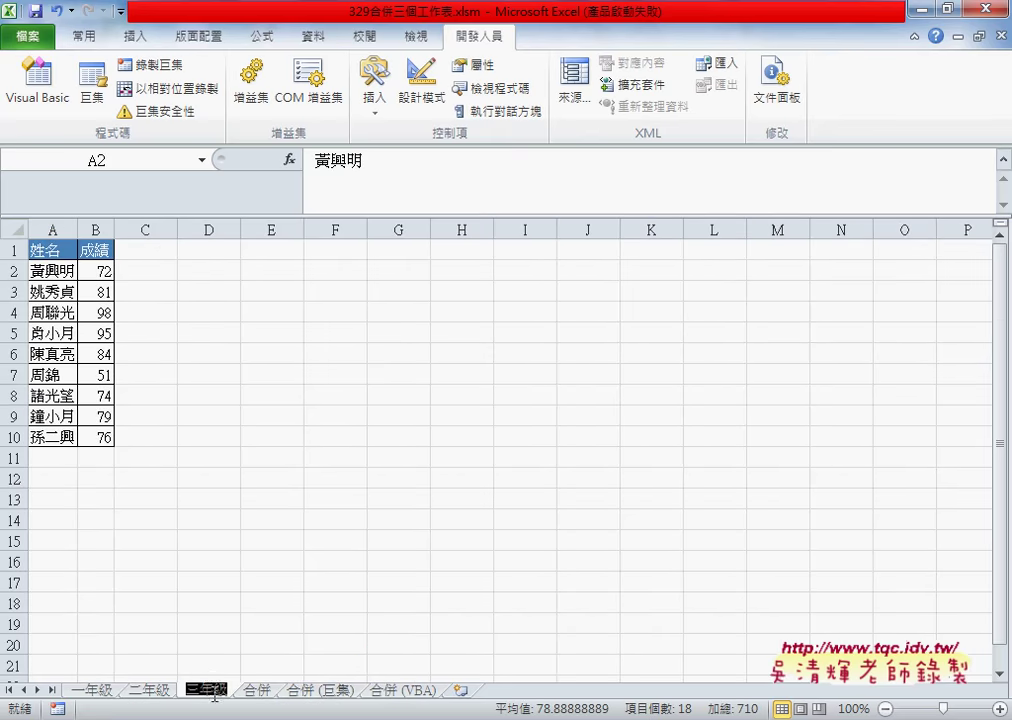
left_click(289, 691)
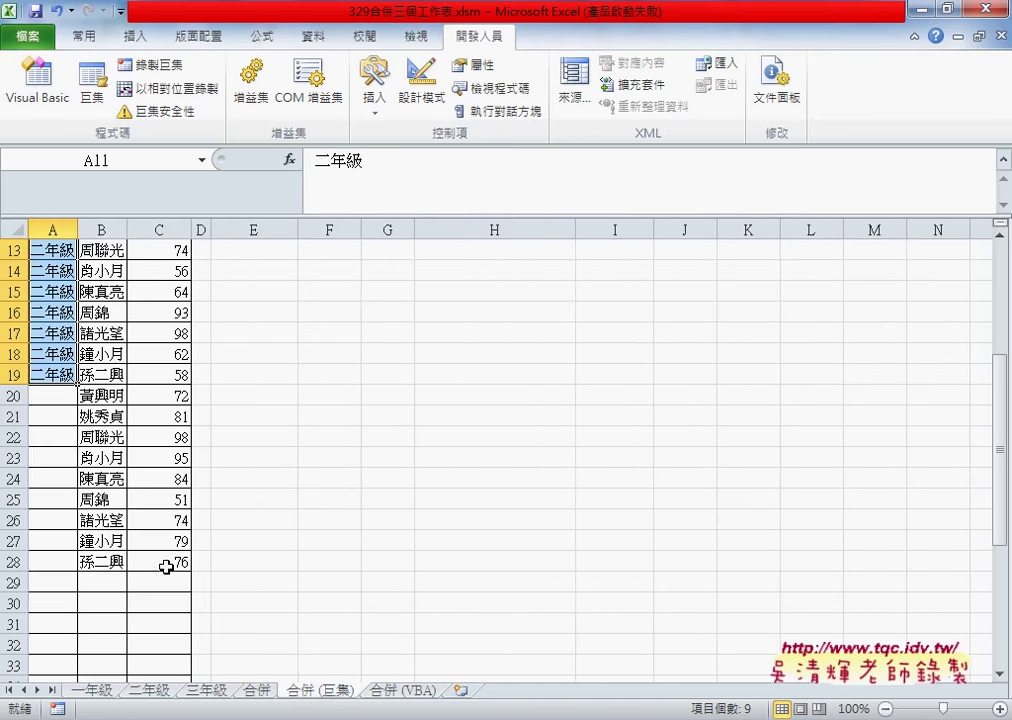
left_click(57, 399)
type("三年級")
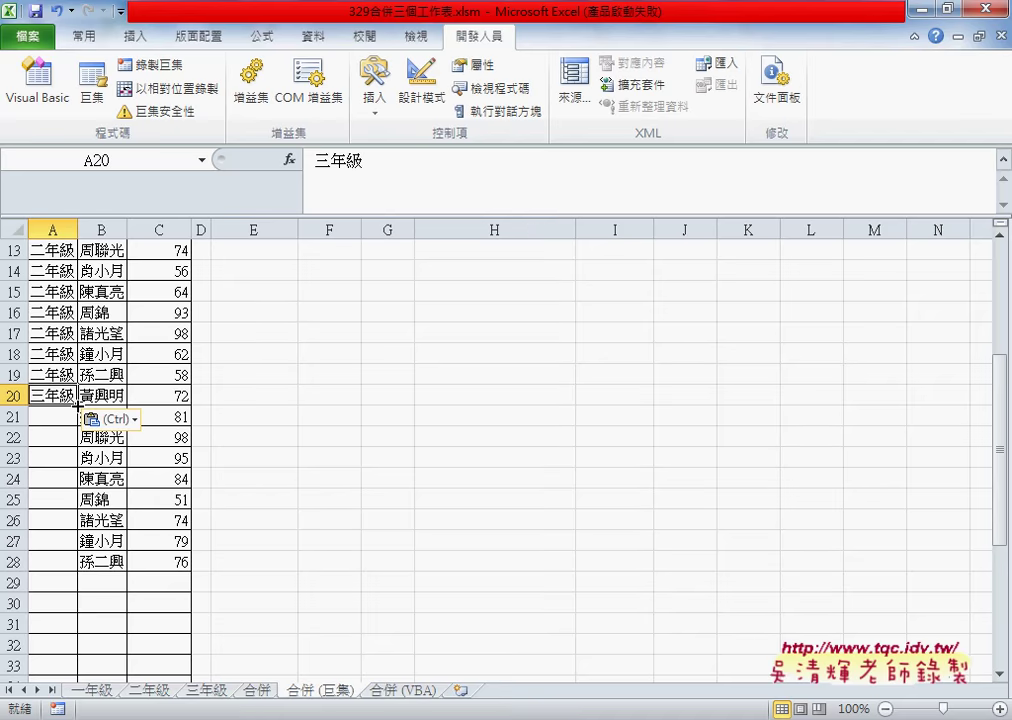
left_click_drag(77, 406, 77, 566)
Select the 姓名 header in B1 and show the Data tools.
scroll(297, 533, "up", 4)
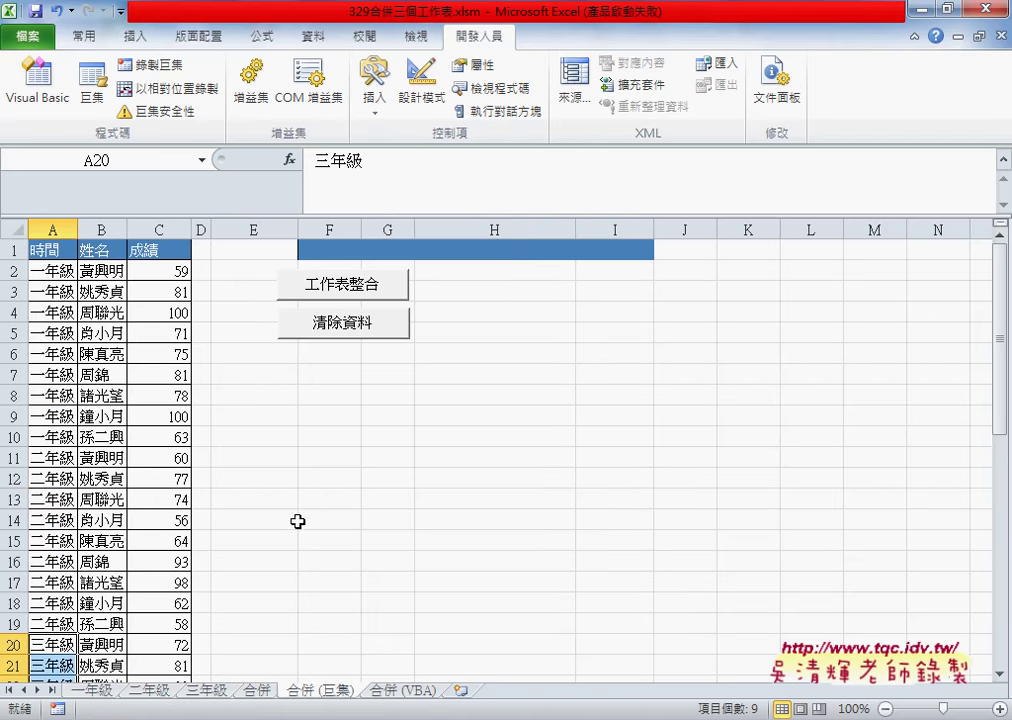
left_click(91, 250)
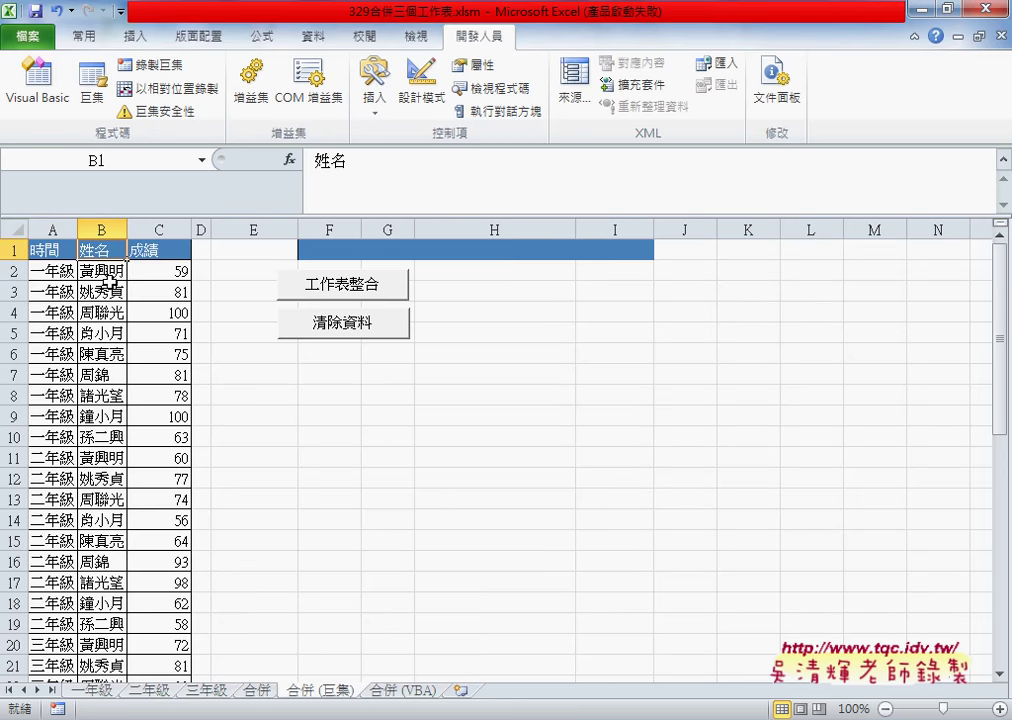
left_click(322, 41)
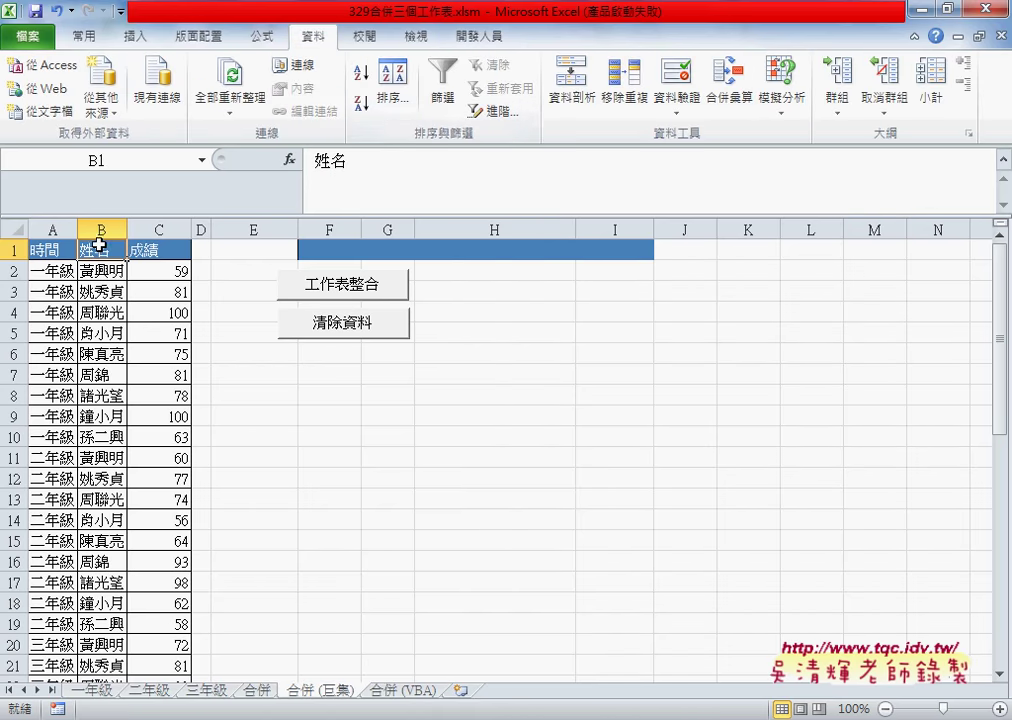
Sort the table A to Z by 姓名 and select A2:A4 to see one student's three grade rows.
left_click(366, 80)
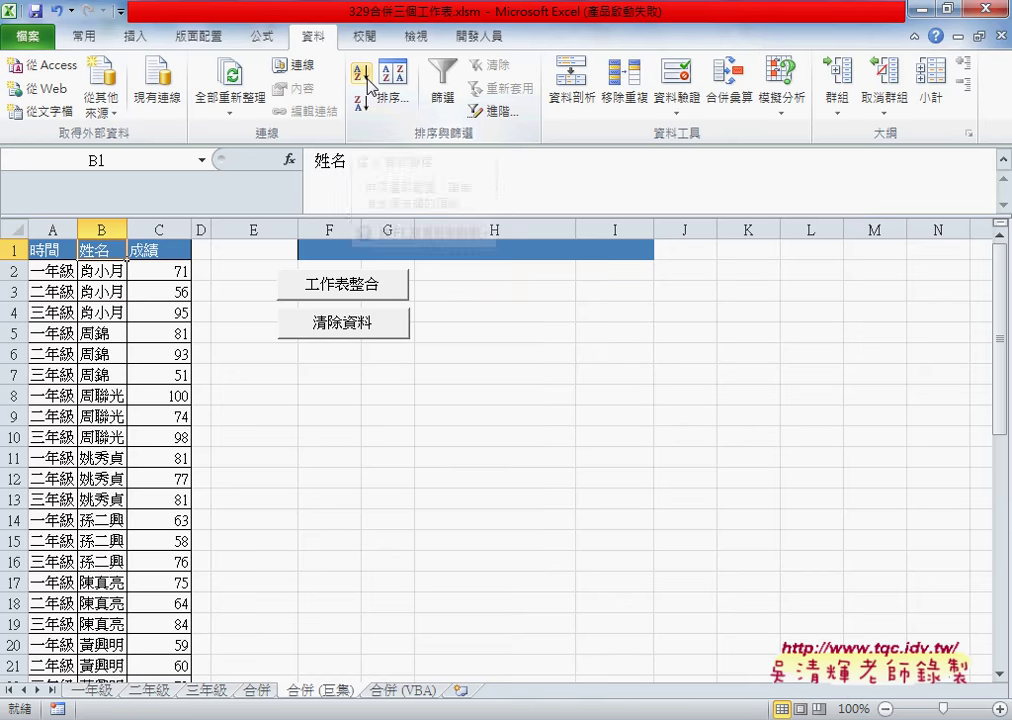
mouse_move(57, 270)
left_mouse_down()
mouse_move(57, 312)
mouse_move(148, 312)
left_mouse_up()
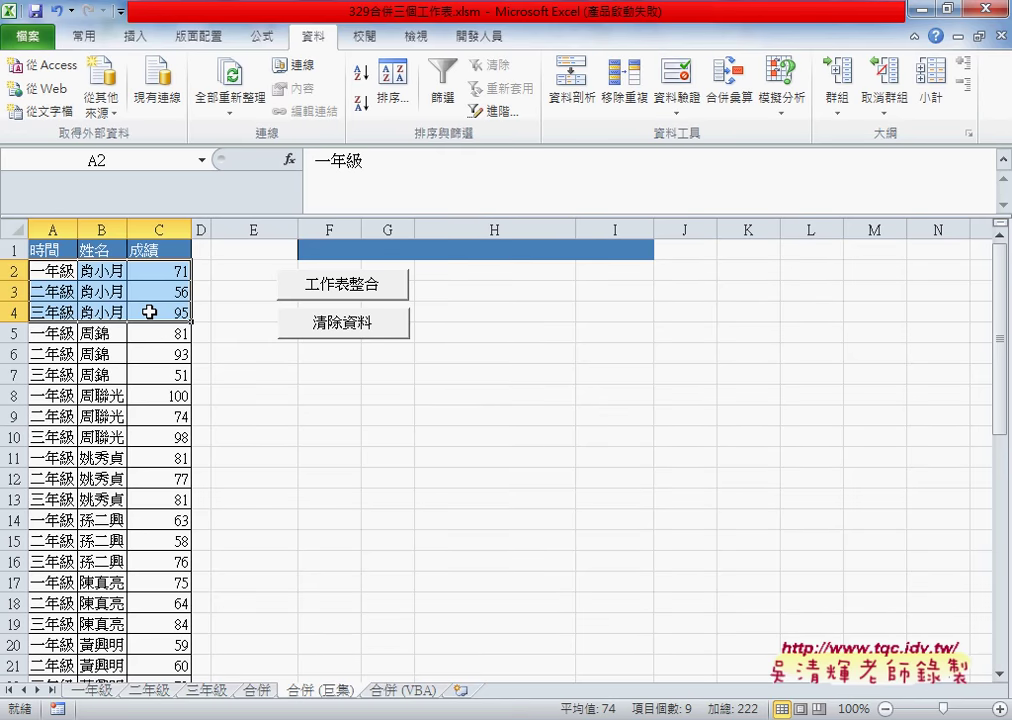
Run 清除資料, rerun 工作表整合, then run 清除資料 again to leave only the headers.
left_click(331, 330)
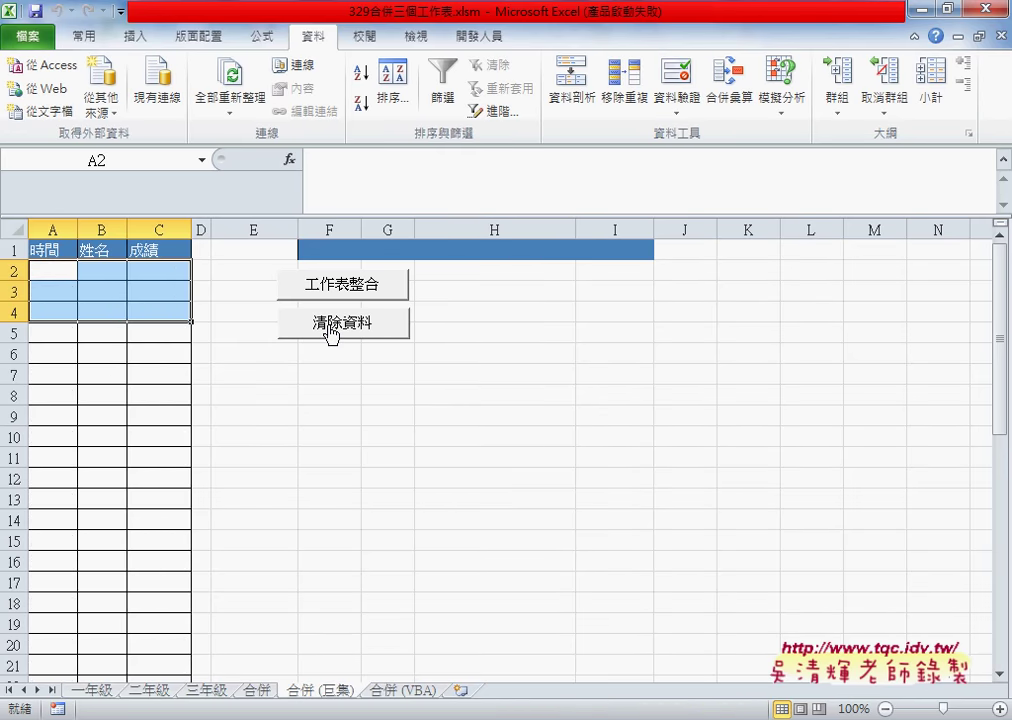
left_click(526, 340)
left_click(343, 290)
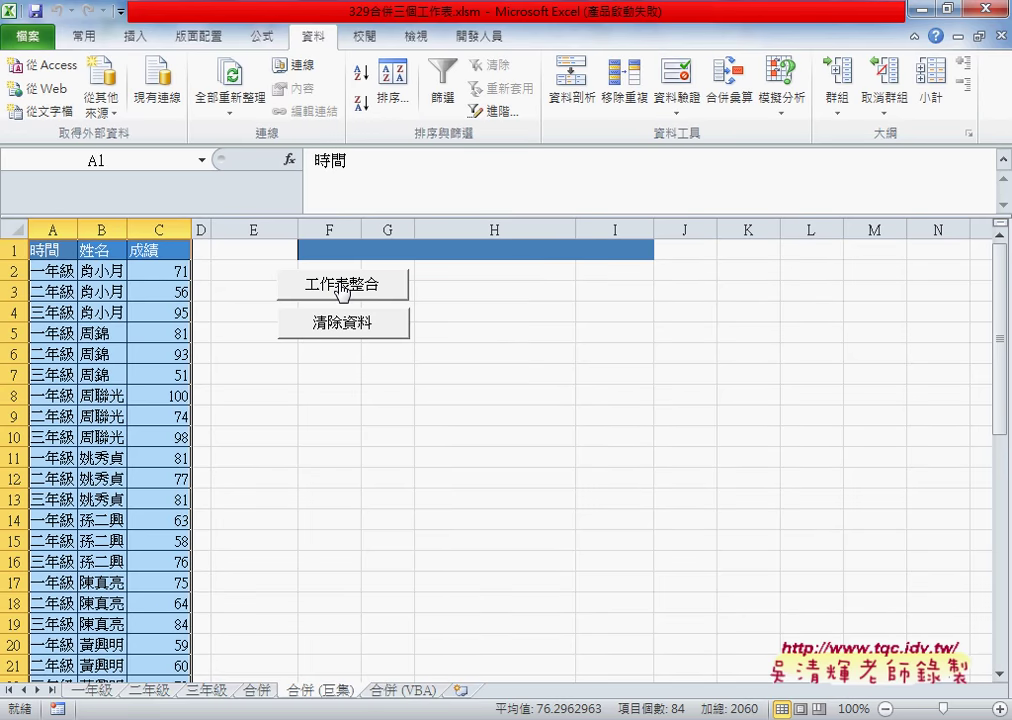
left_click(377, 335)
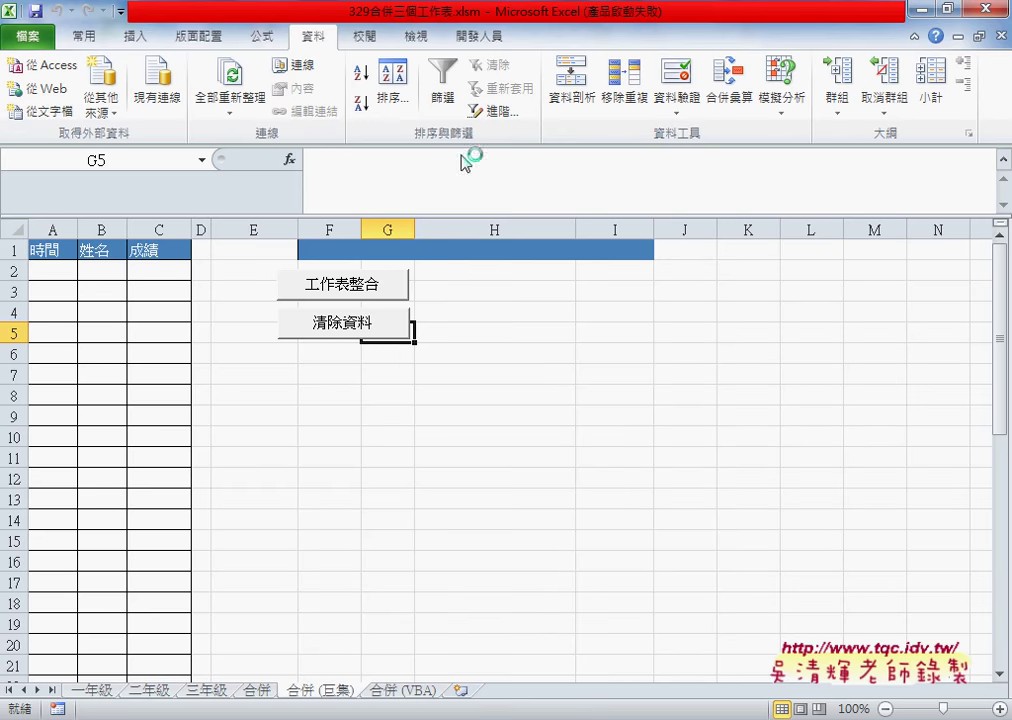
left_click(479, 36)
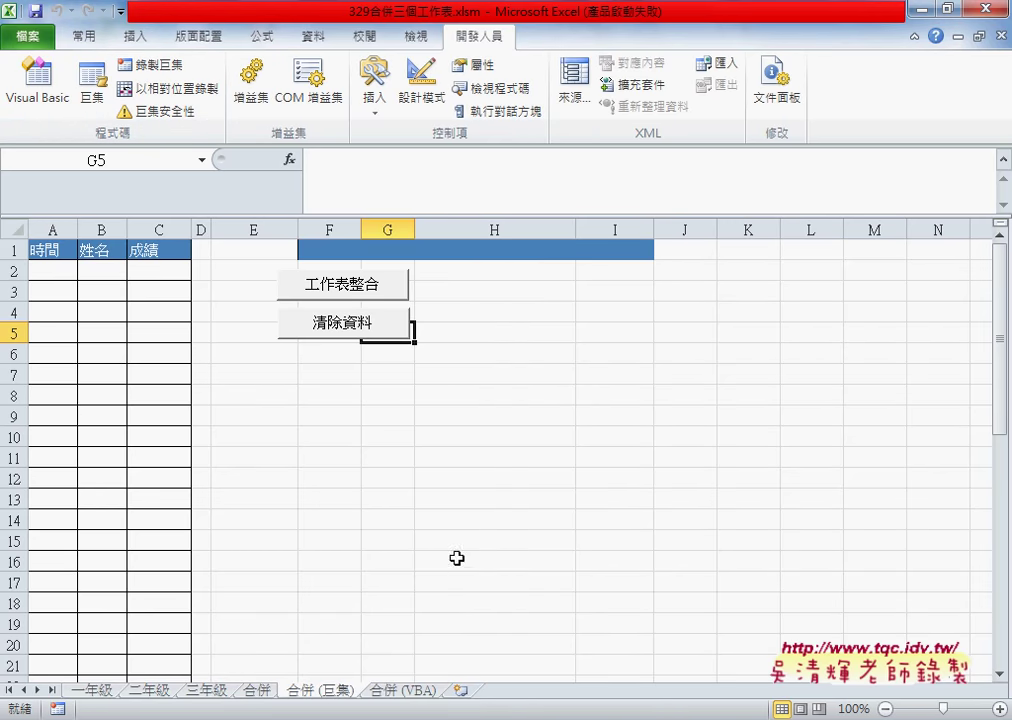
key("alt+Tab")
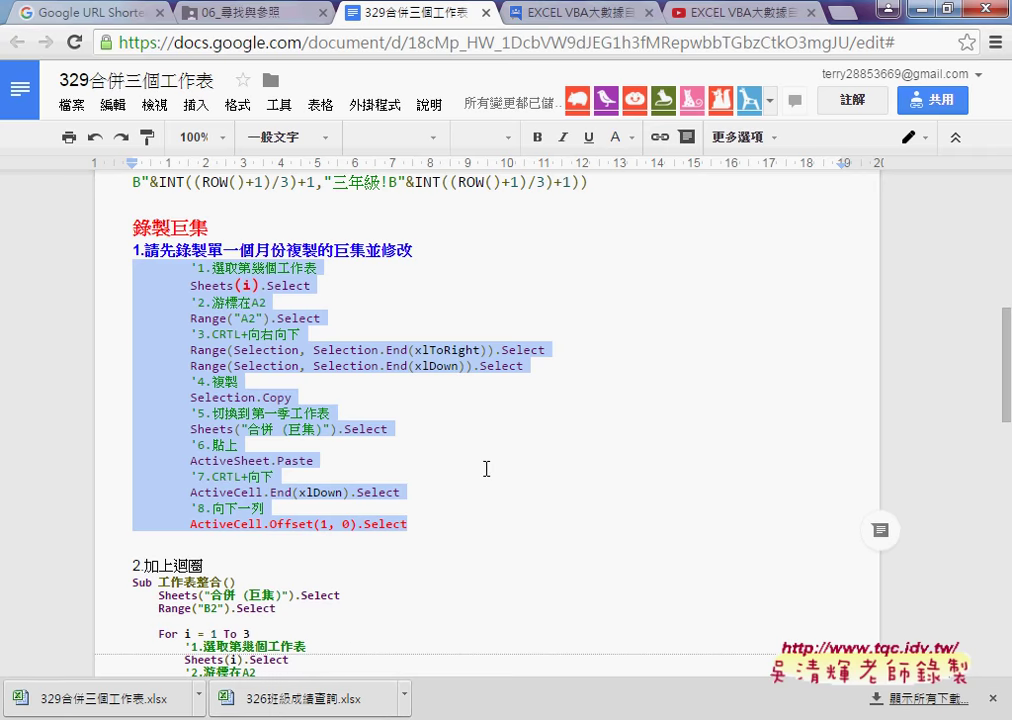
left_click(384, 364)
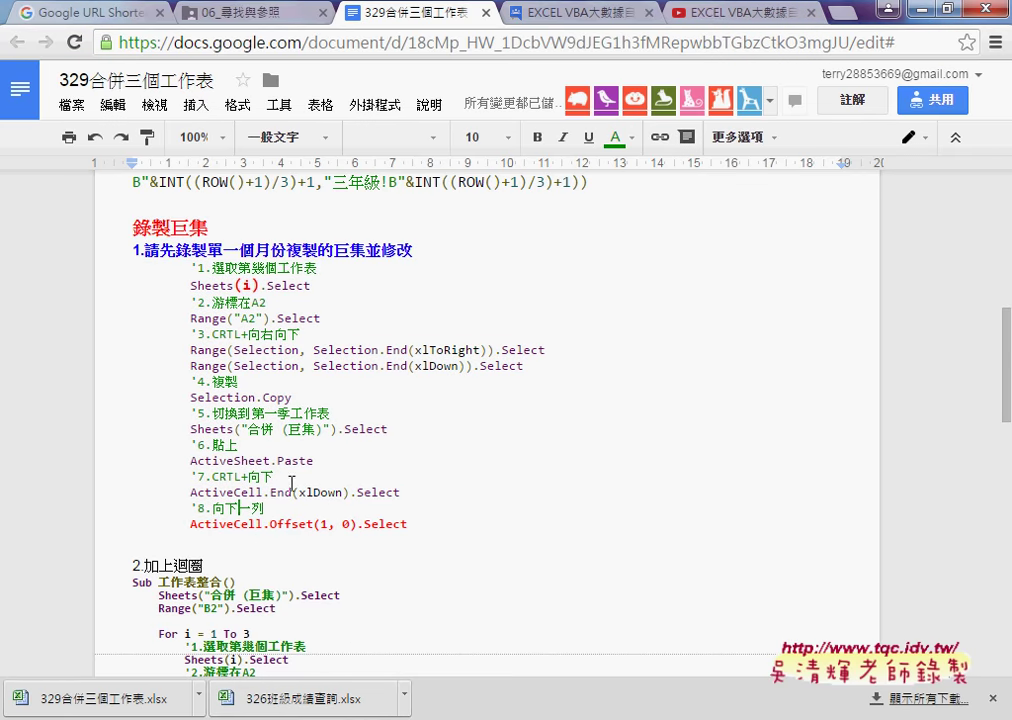
triple_click(244, 268)
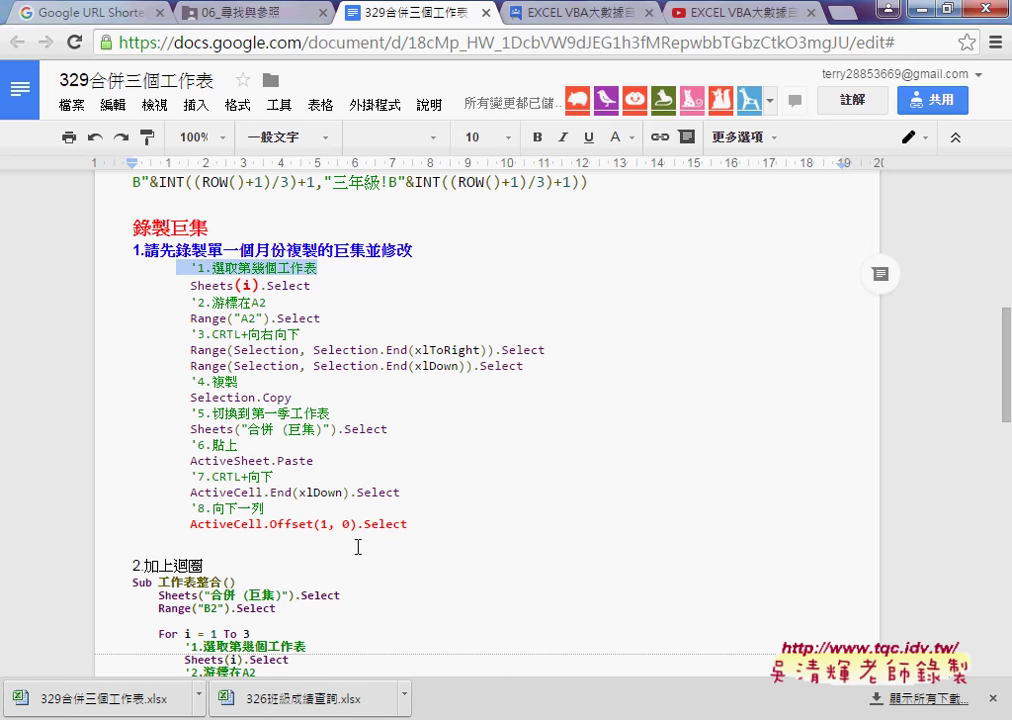
left_click_drag(404, 524, 120, 260)
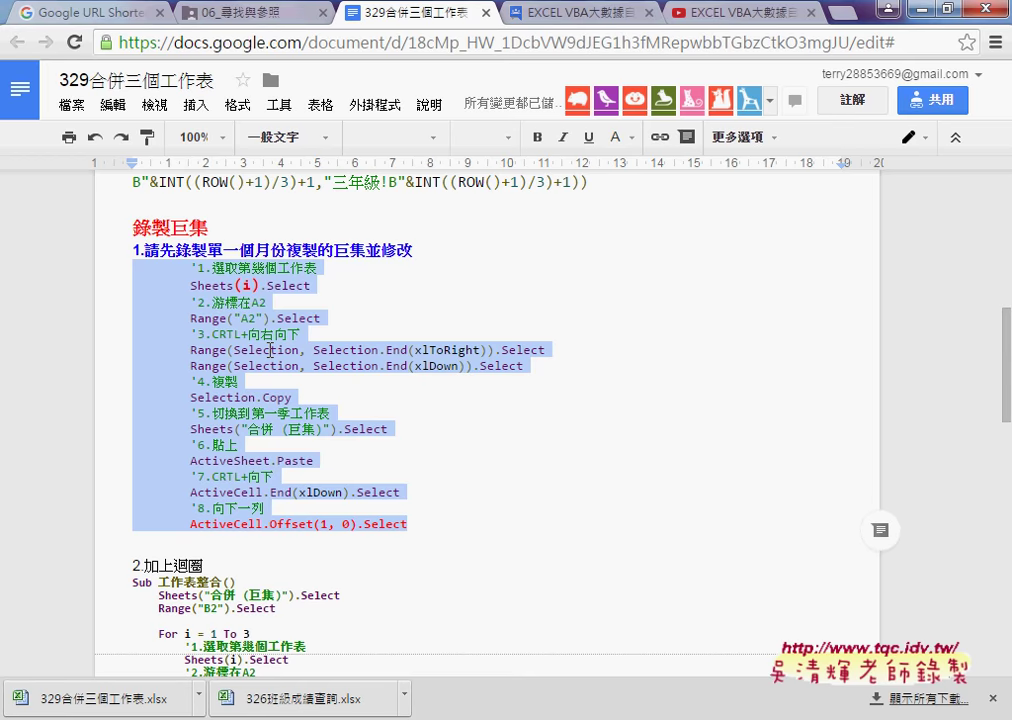
left_click(223, 212)
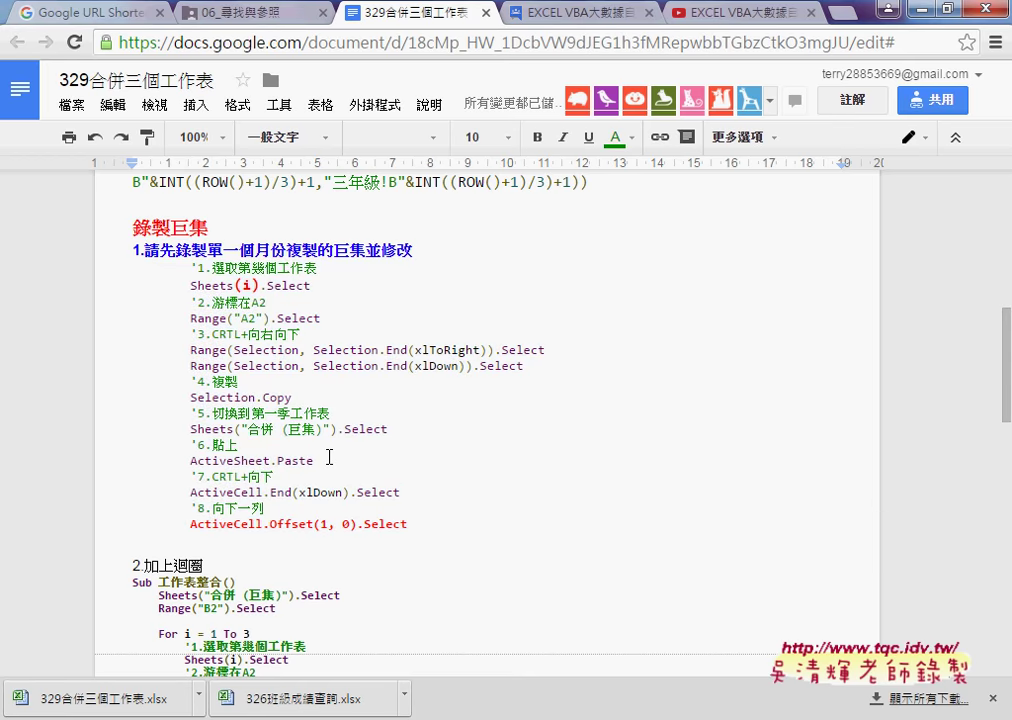
key("alt+Tab")
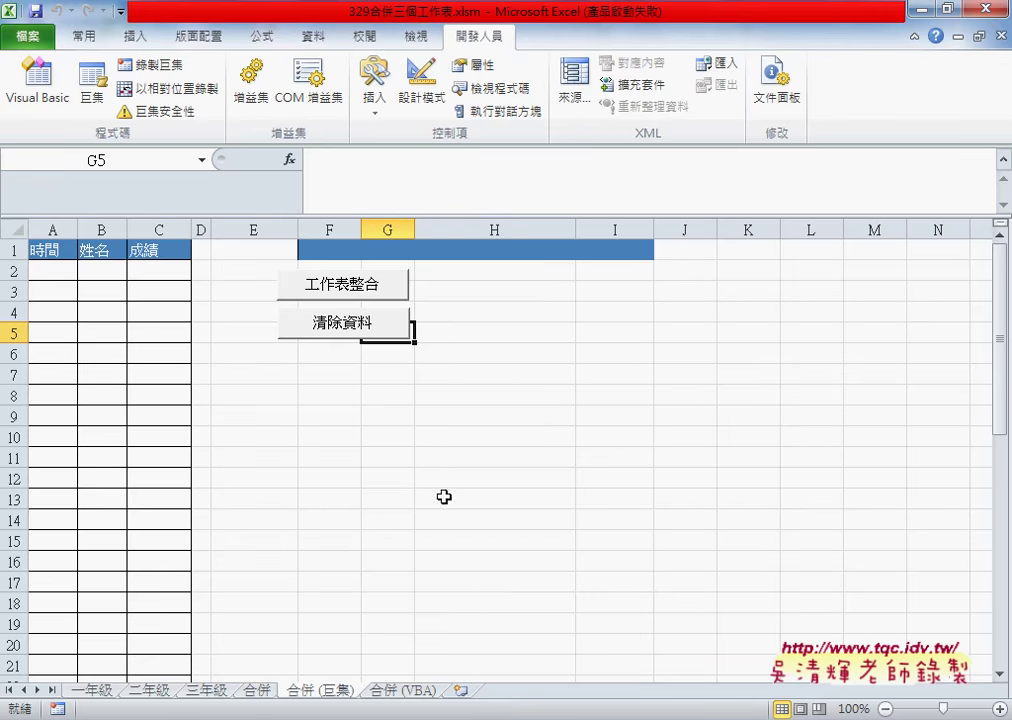
key("alt+Tab")
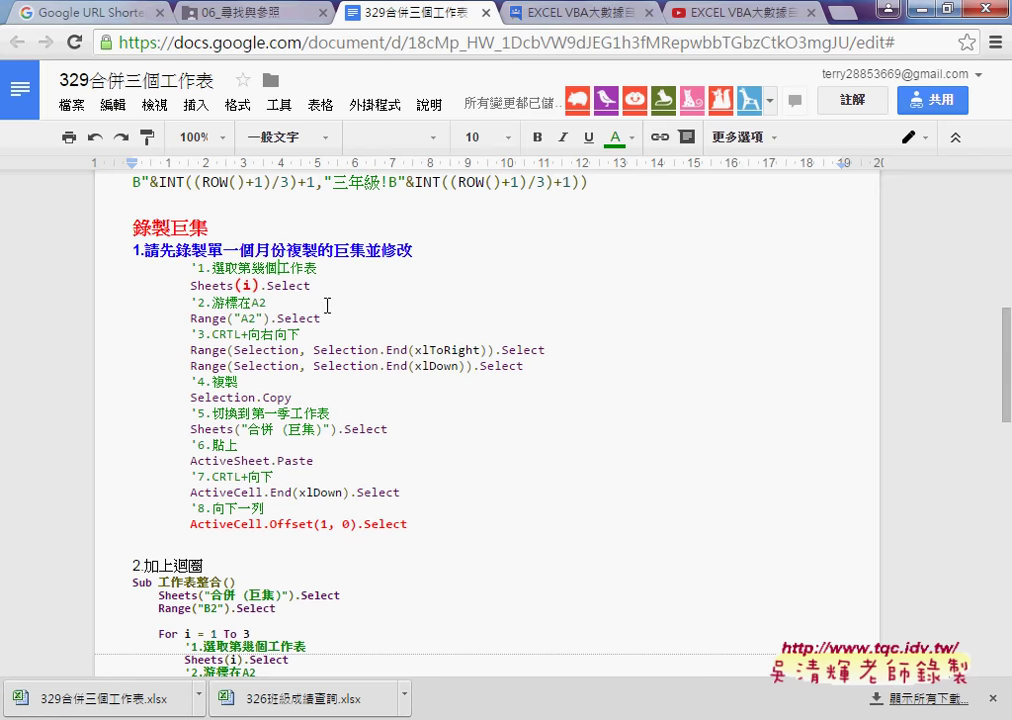
left_click_drag(318, 268, 184, 268)
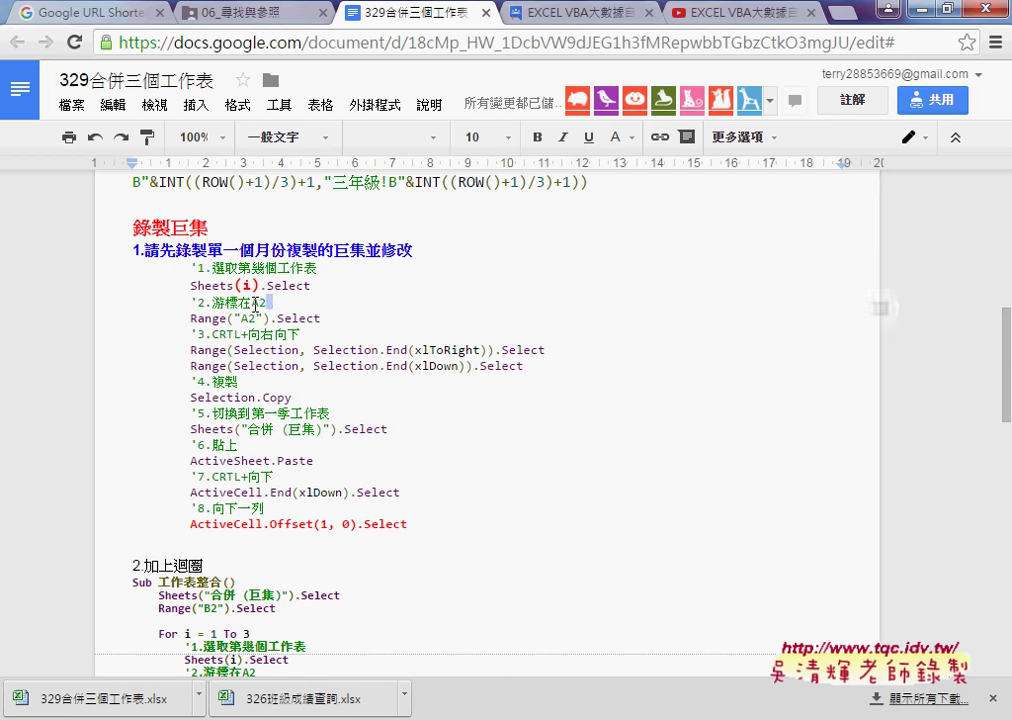
mouse_move(190, 302)
left_mouse_down()
mouse_move(266, 302)
mouse_move(190, 334)
left_mouse_up()
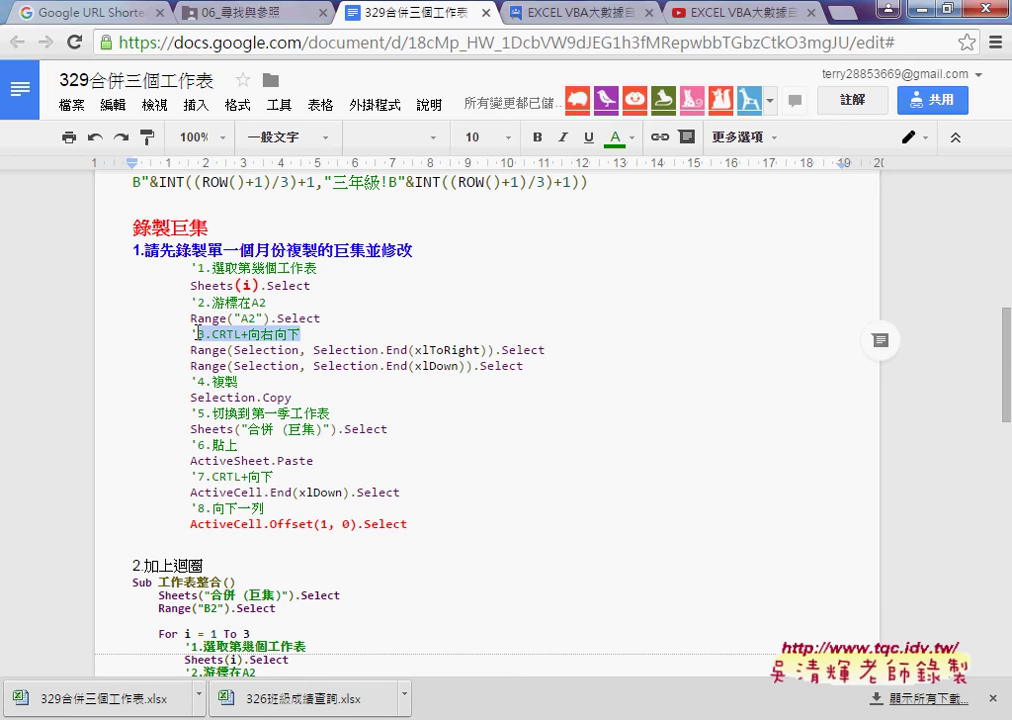
left_click(242, 390)
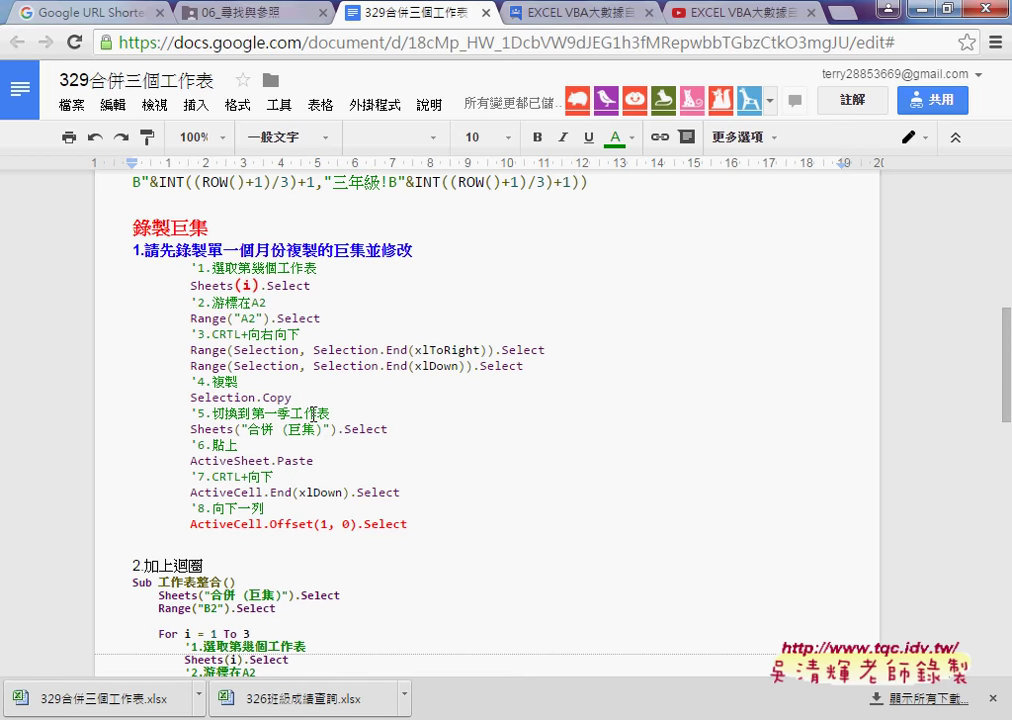
left_click(251, 446)
left_click_drag(192, 477, 275, 477)
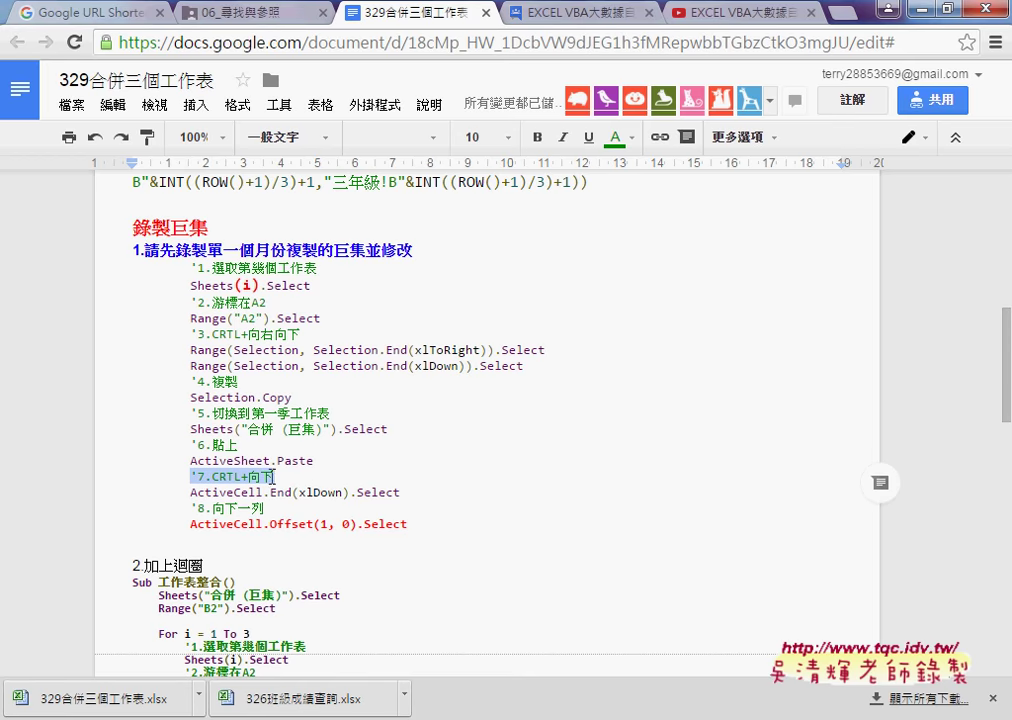
left_click(389, 493)
left_click_drag(389, 493, 144, 476)
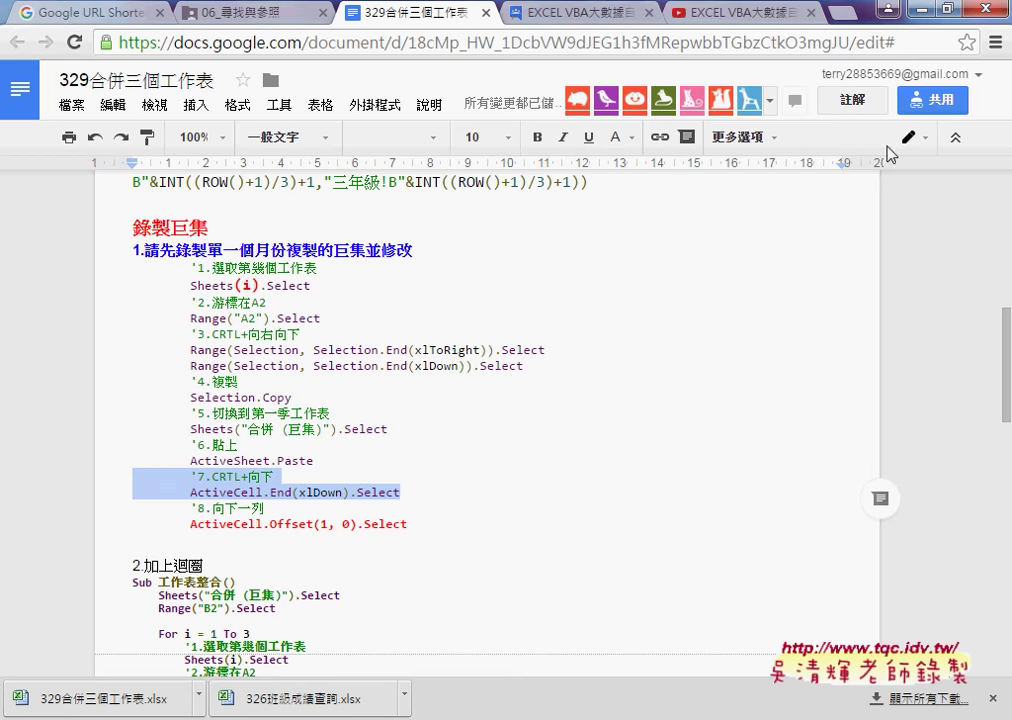
key("alt+Tab")
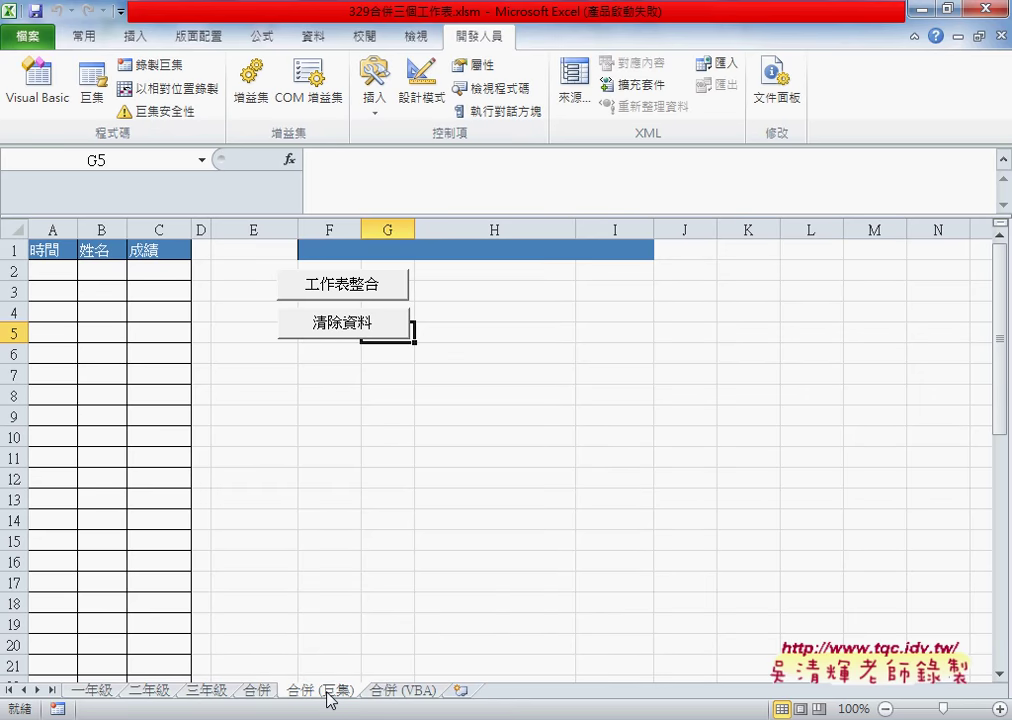
Start recording a new macro named 合併工作表 stored in this workbook.
left_click(145, 66)
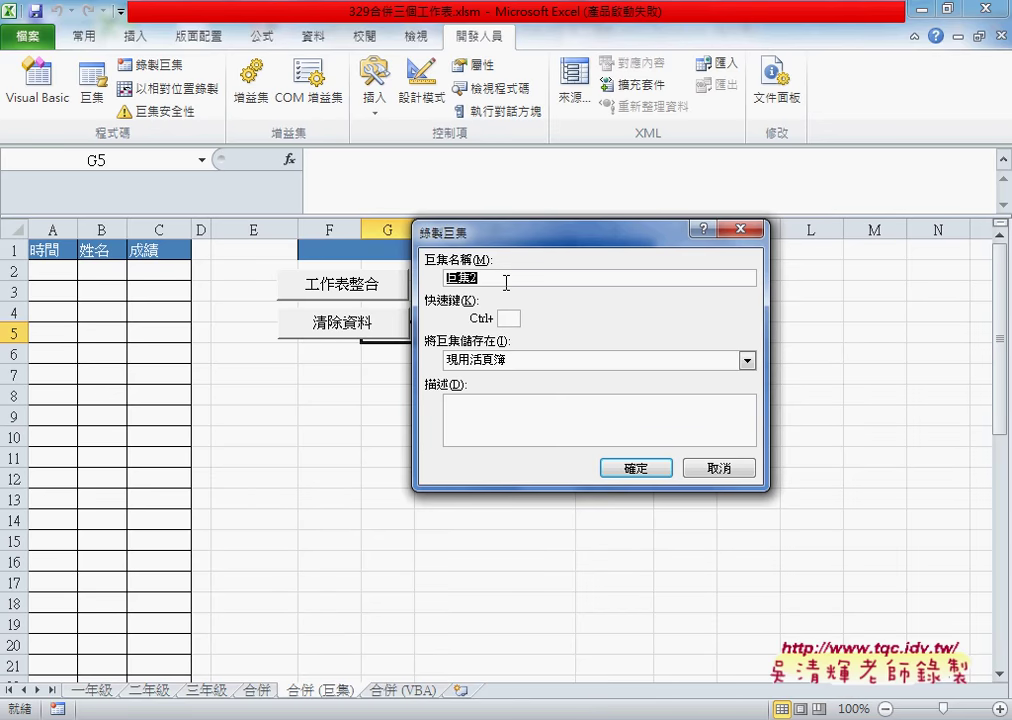
left_click(506, 282)
key("BackSpace")
key("BackSpace")
key("BackSpace")
type("合併")
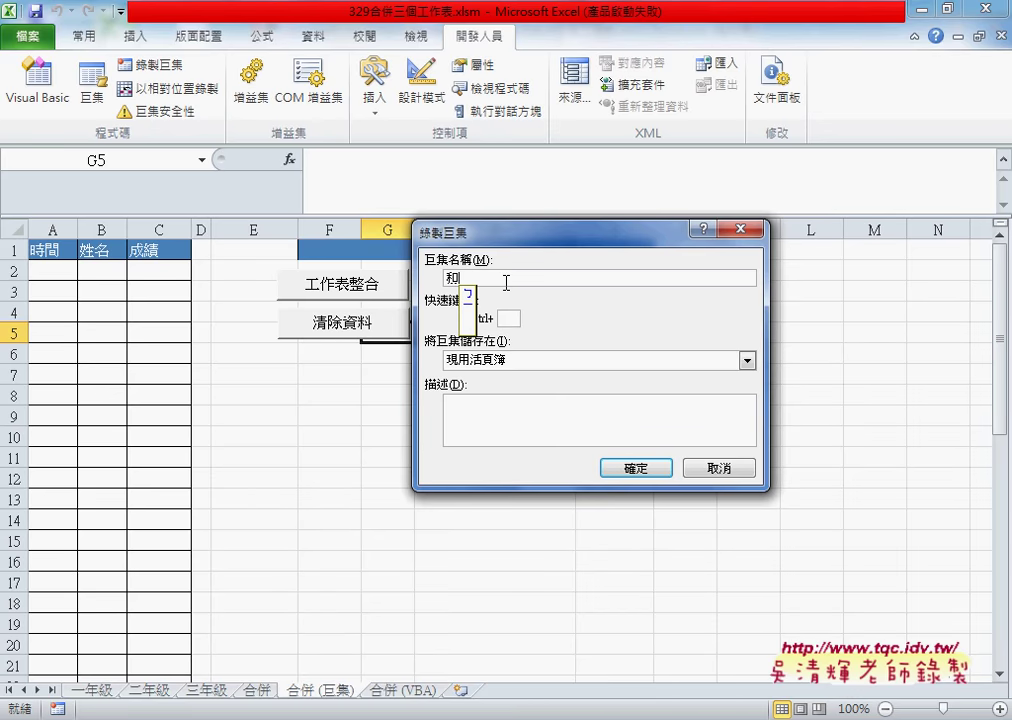
type("工作表")
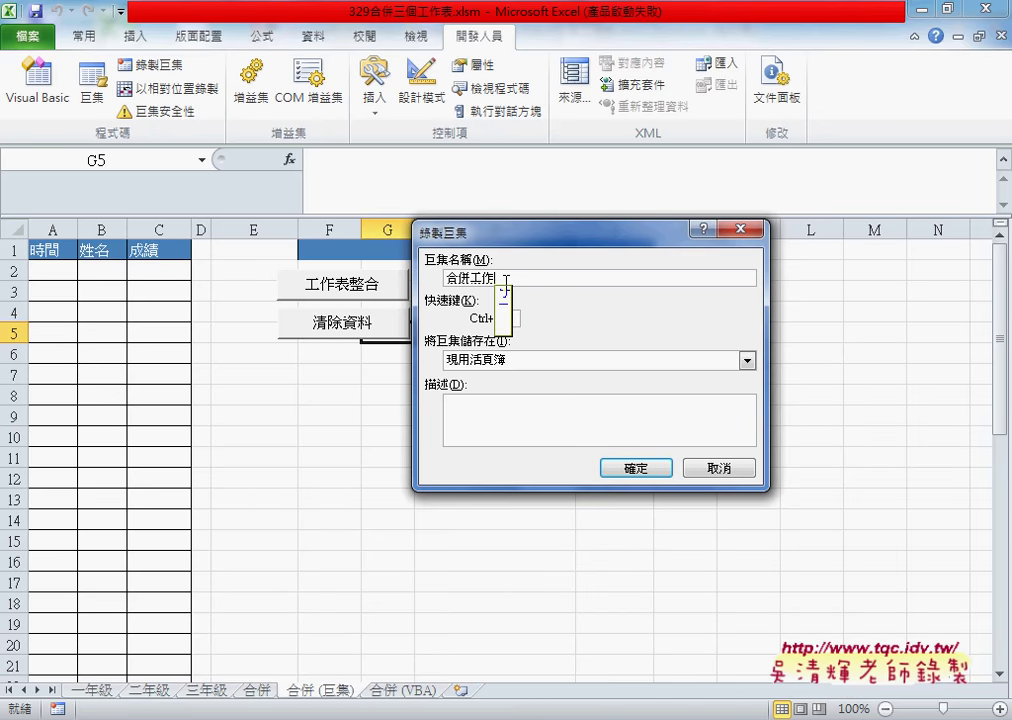
key("Return")
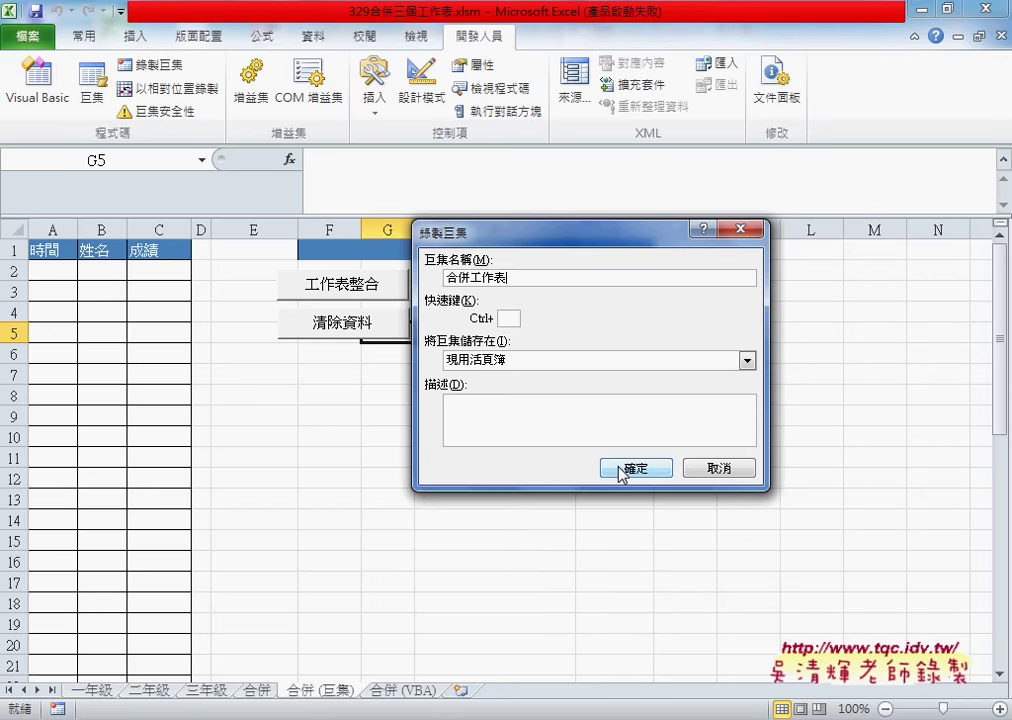
left_click(648, 467)
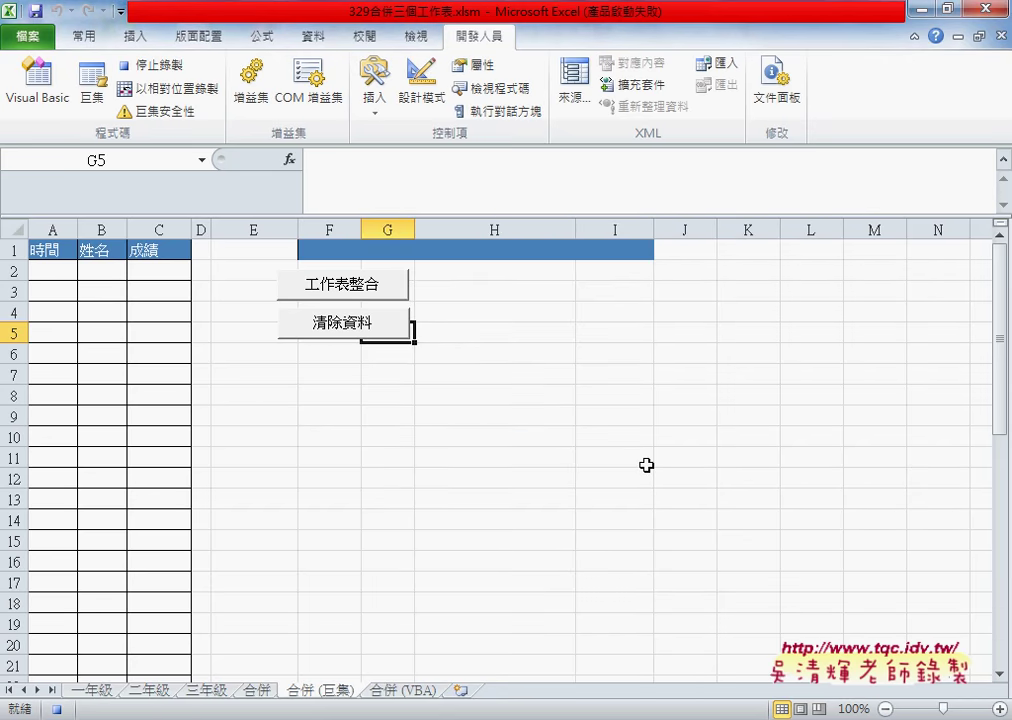
Copy the 一年級 names and scores from A2 down to the last student, then return to 合併(巨集).
left_click(93, 690)
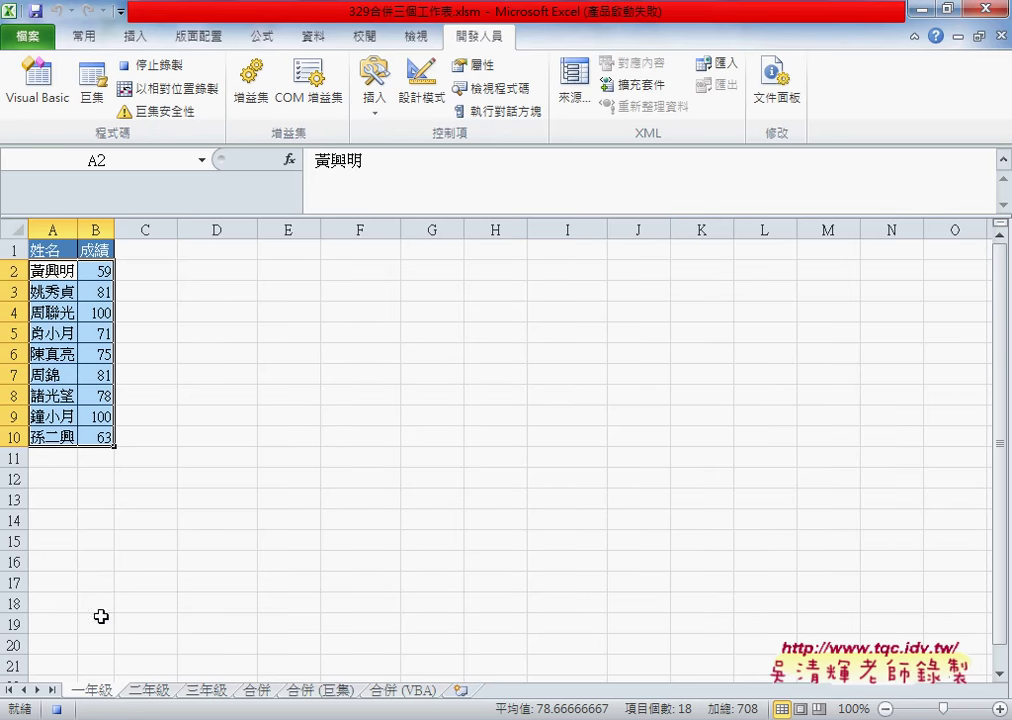
left_click(60, 271)
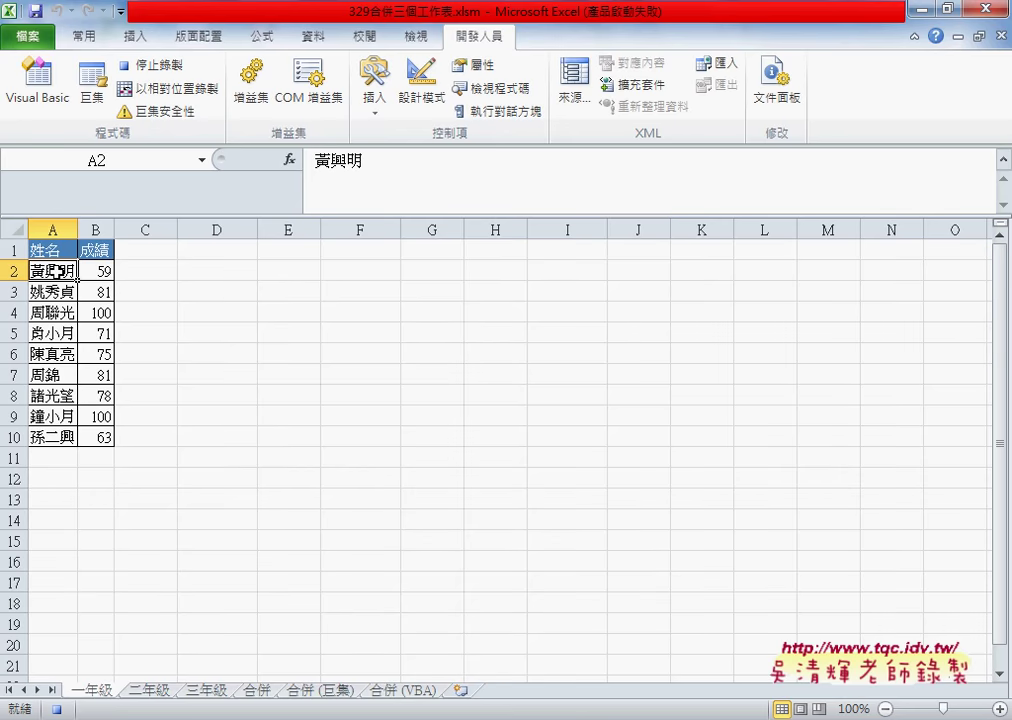
left_click_drag(62, 271, 90, 272)
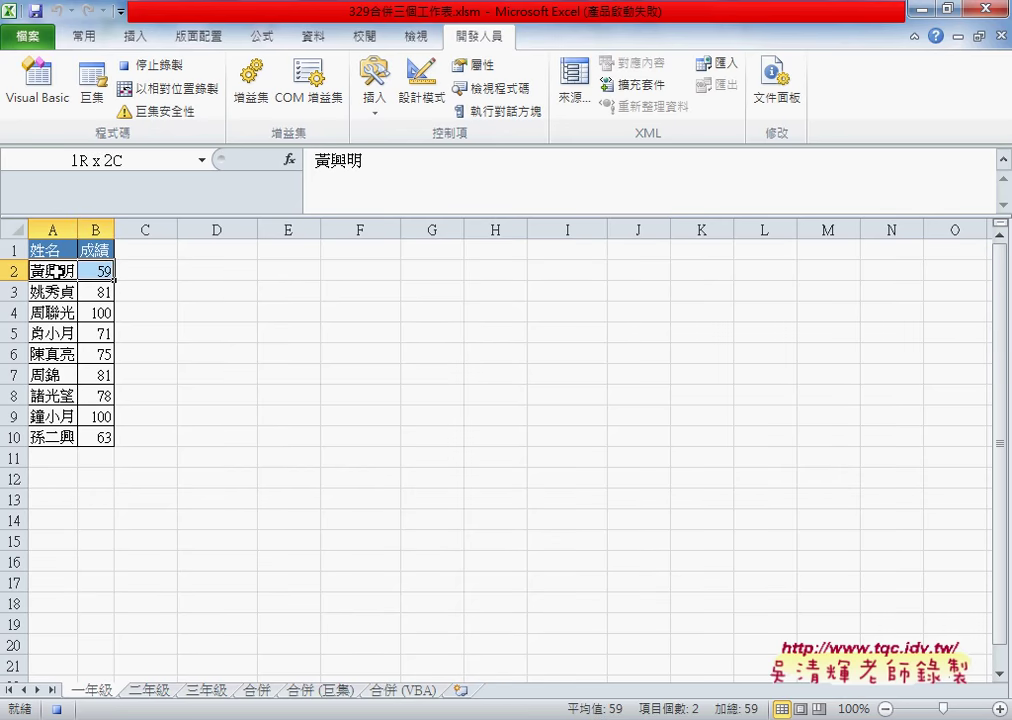
key("ctrl+shift+Down")
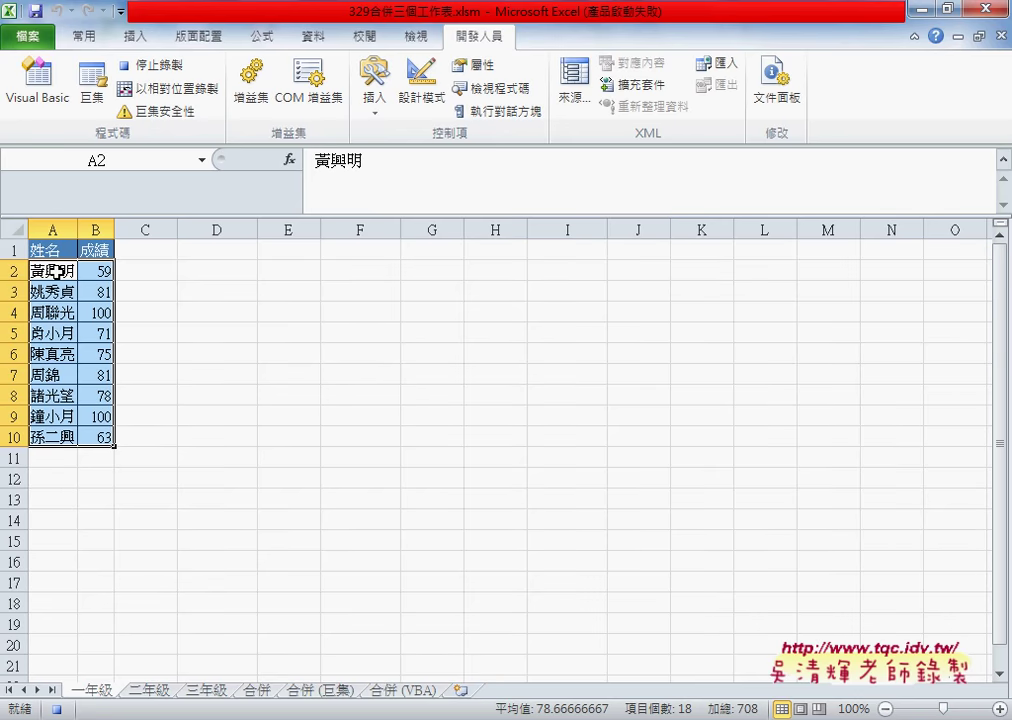
key("ctrl+c")
left_click(326, 692)
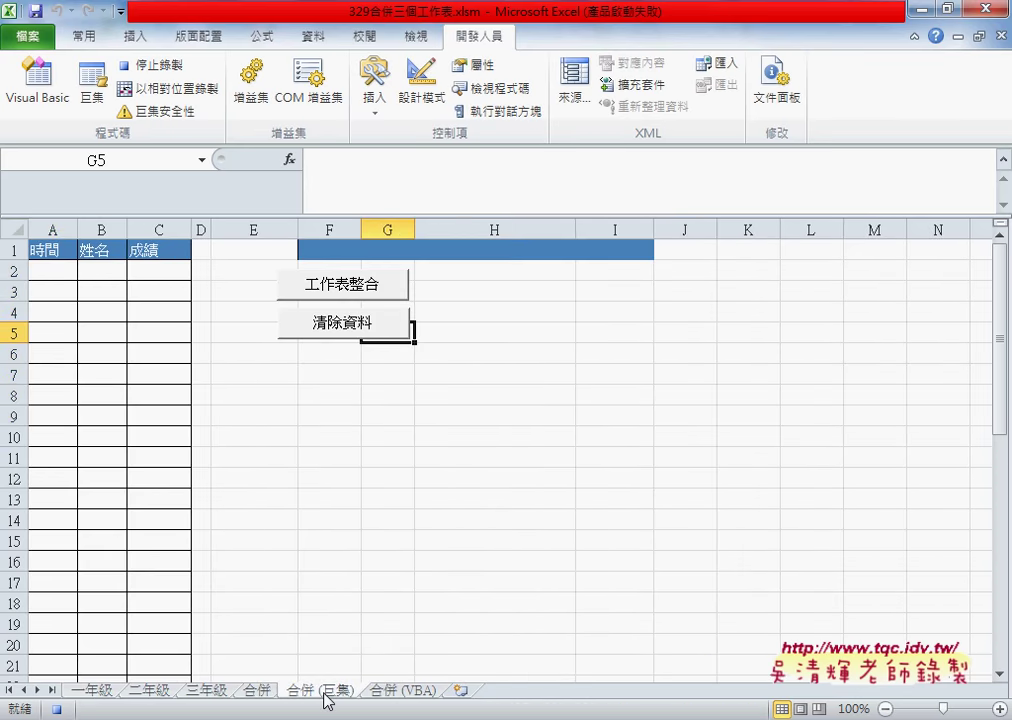
Paste the 一年級 data at B2, move to B11, and stop the macro recording.
left_click(110, 275)
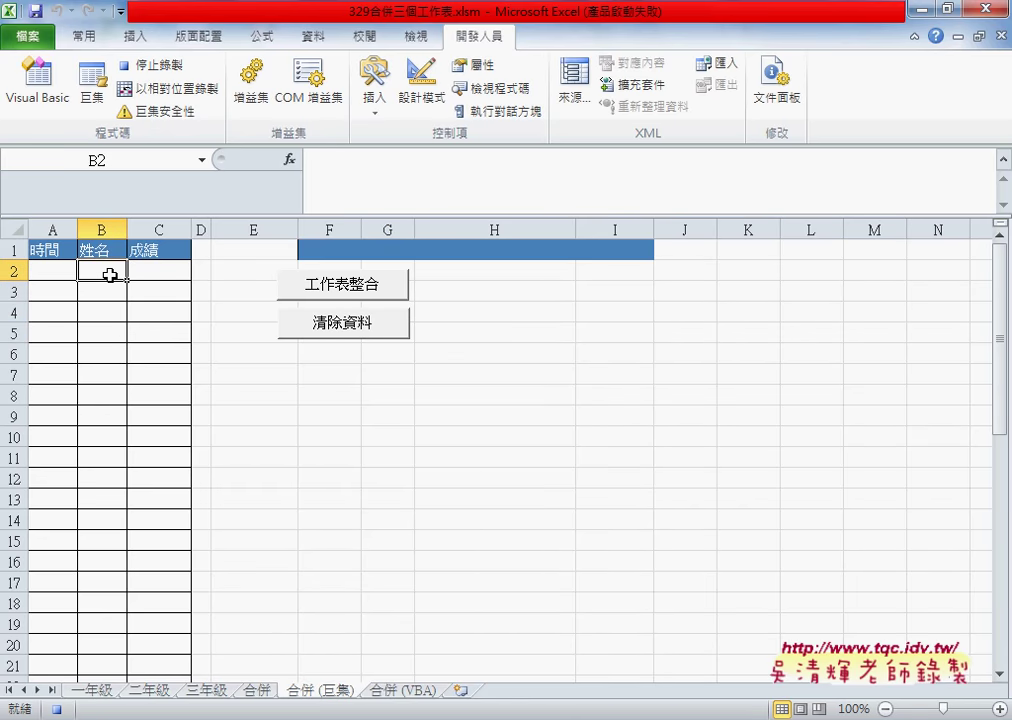
key("ctrl+v")
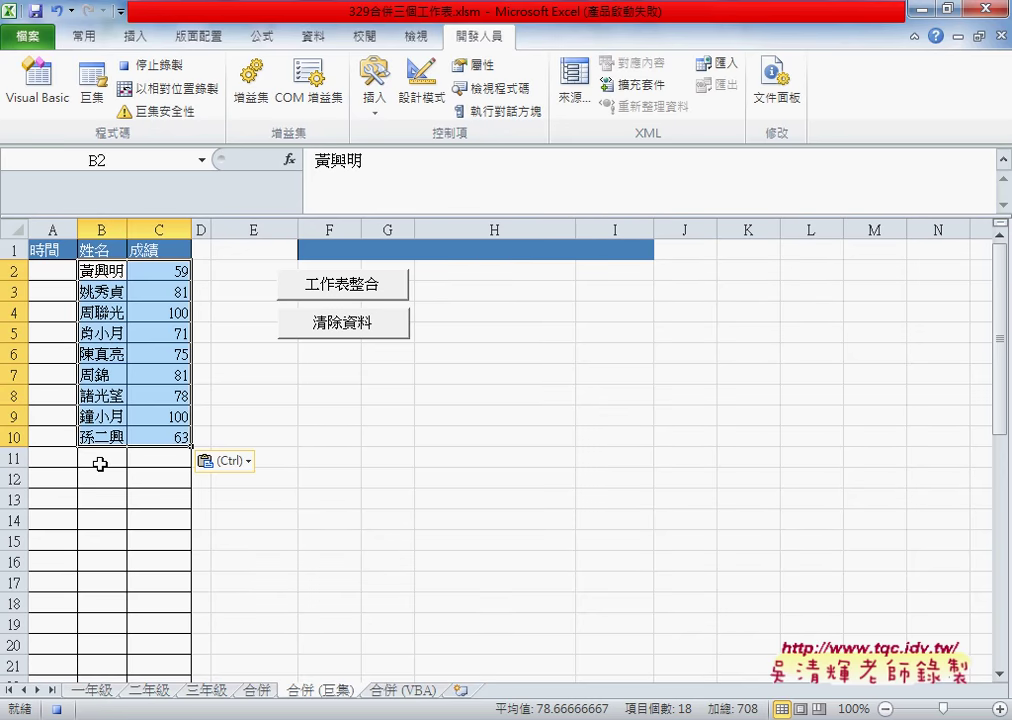
key("ctrl+Down")
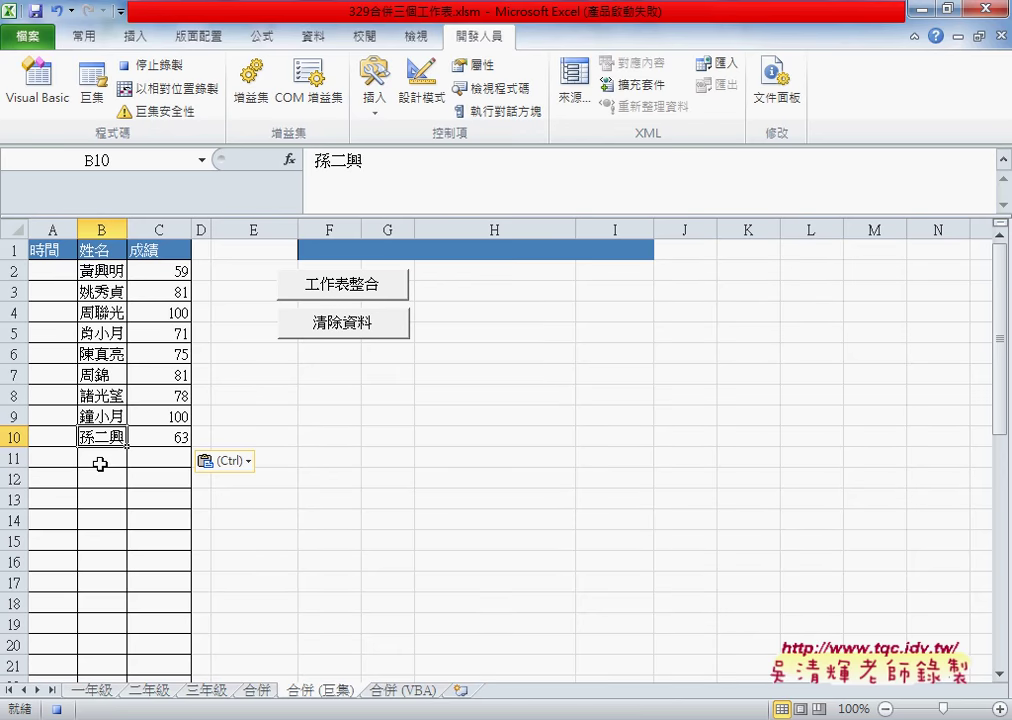
left_click(100, 464)
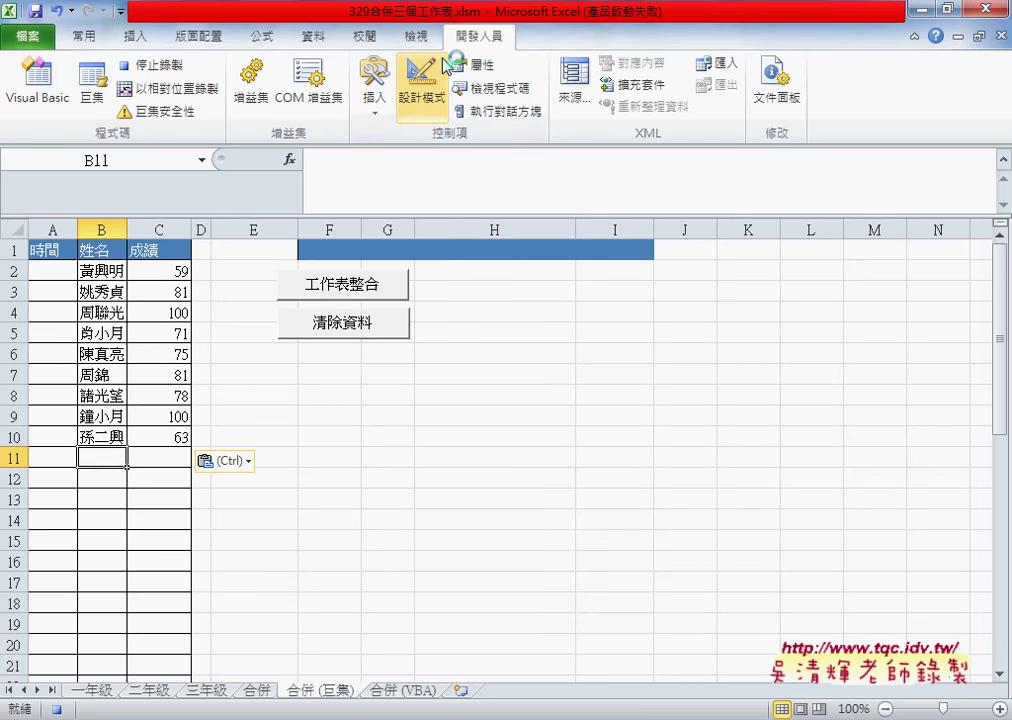
left_click(175, 67)
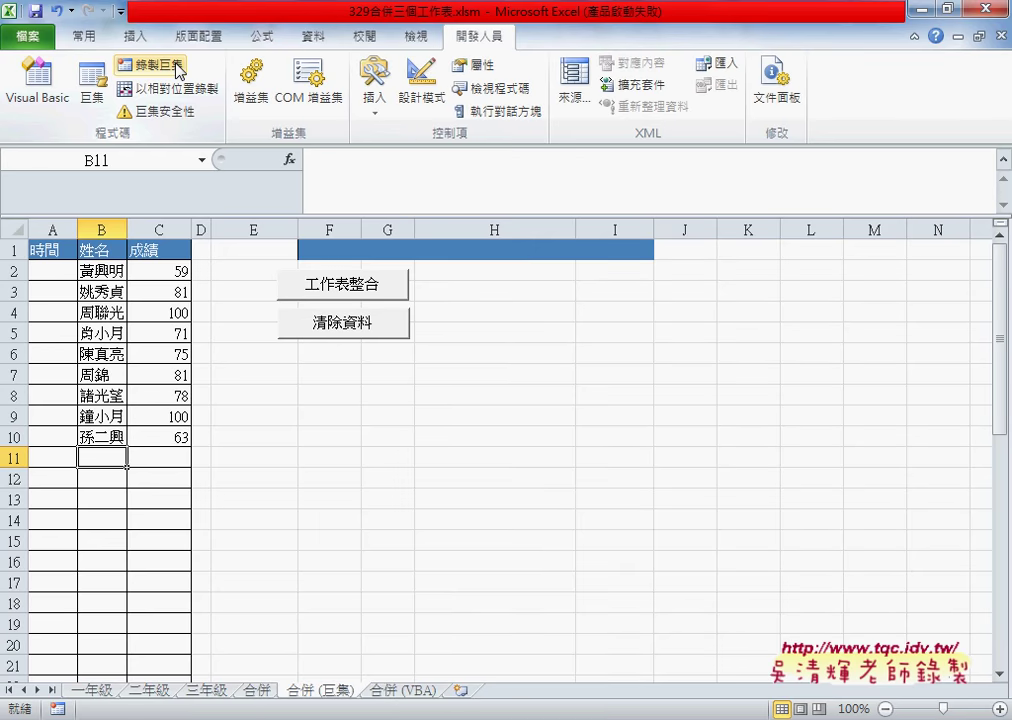
Open the 巨集 list and edit the 合併工作表 macro.
left_click(92, 88)
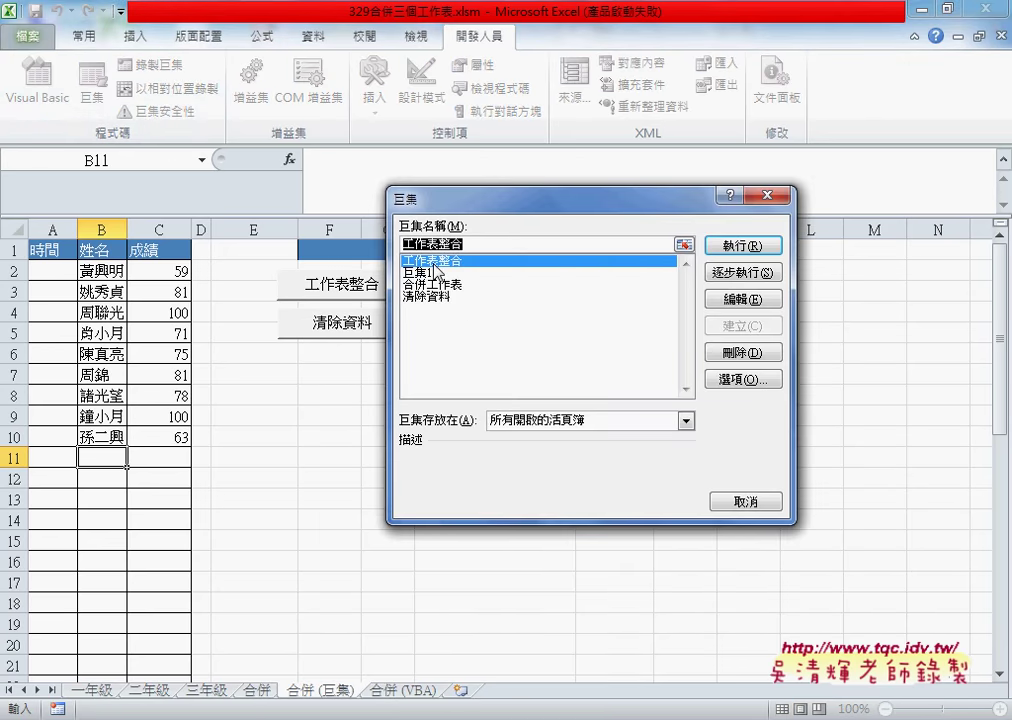
left_click(451, 286)
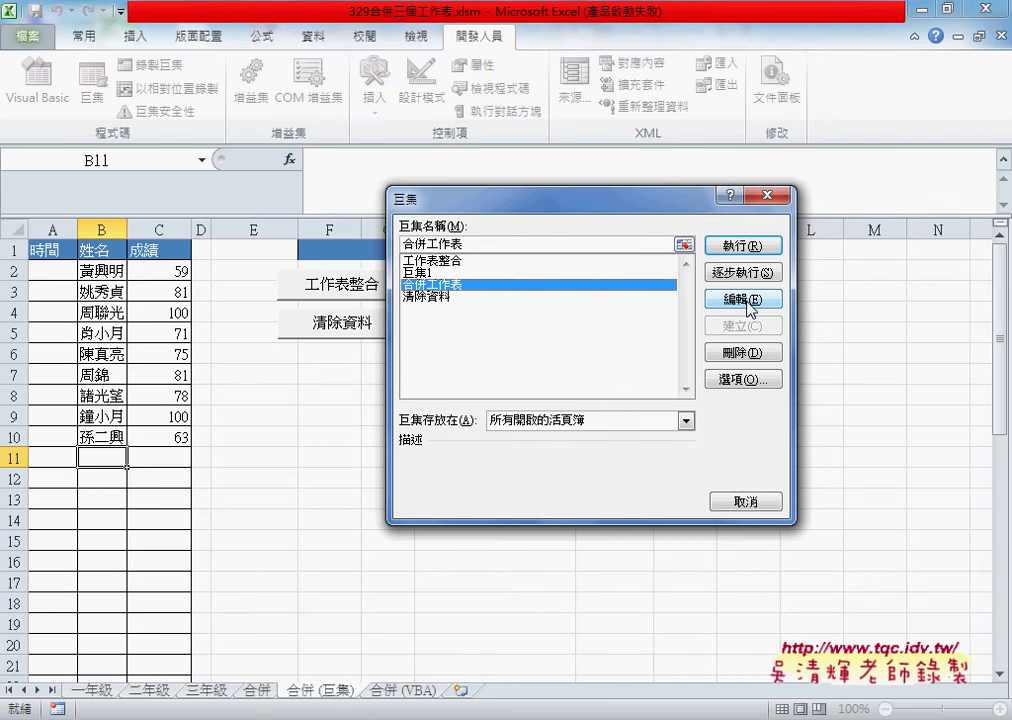
left_click(748, 304)
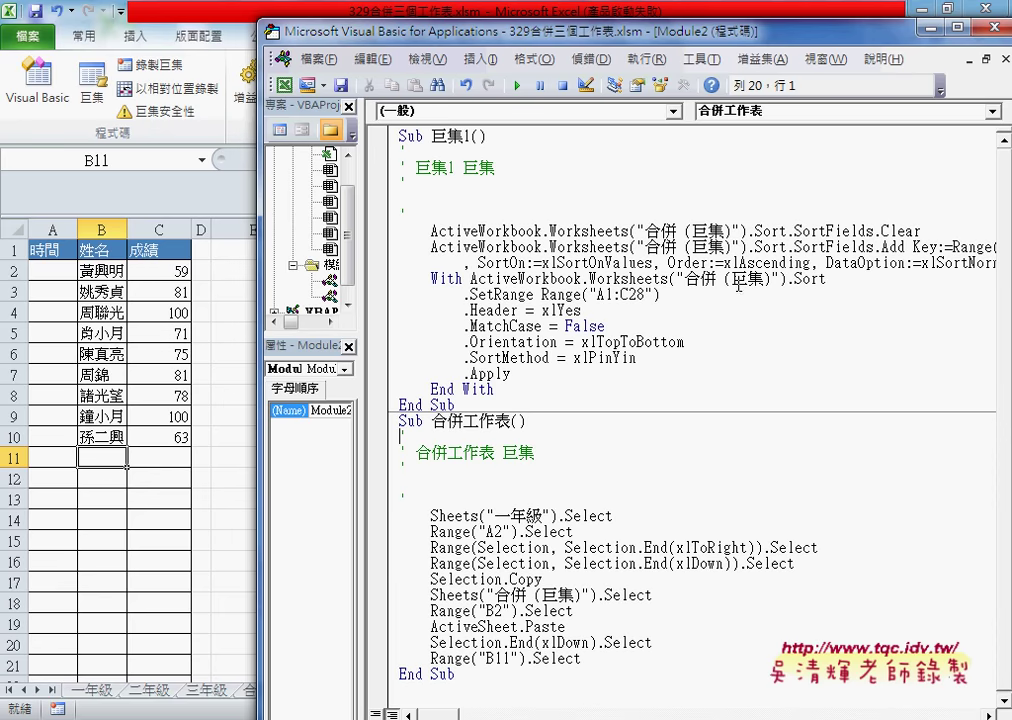
Delete the old 巨集1 sort macro code and the auto-generated comment lines.
mouse_move(515, 406)
left_mouse_down()
mouse_move(398, 222)
mouse_move(380, 105)
left_mouse_up()
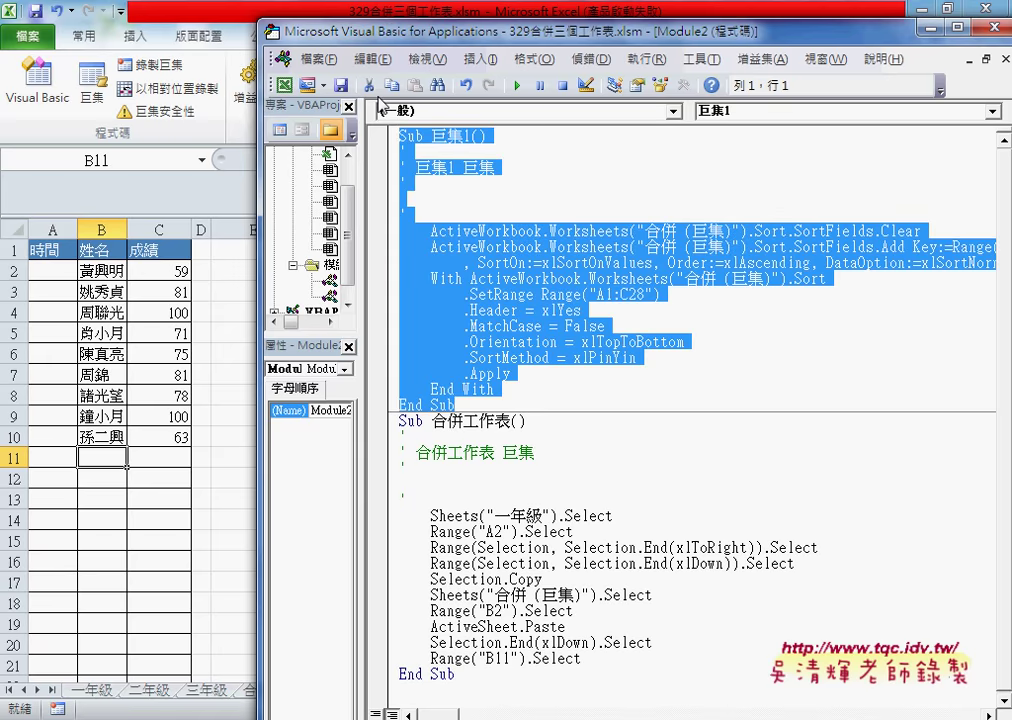
key("Delete")
key("Delete")
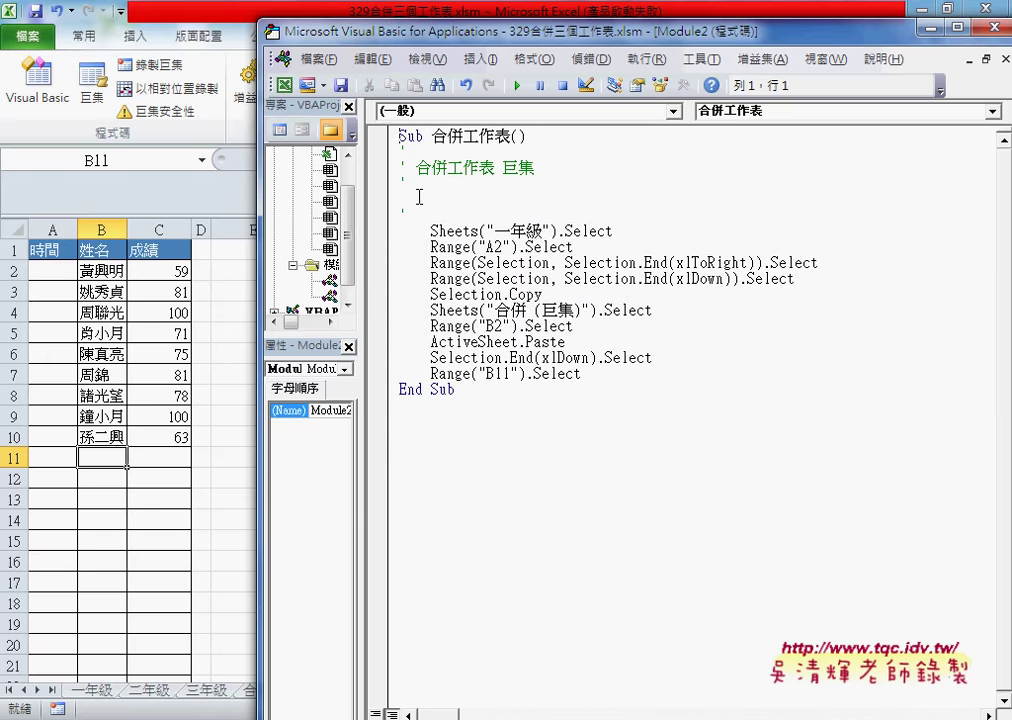
left_click_drag(405, 220, 400, 150)
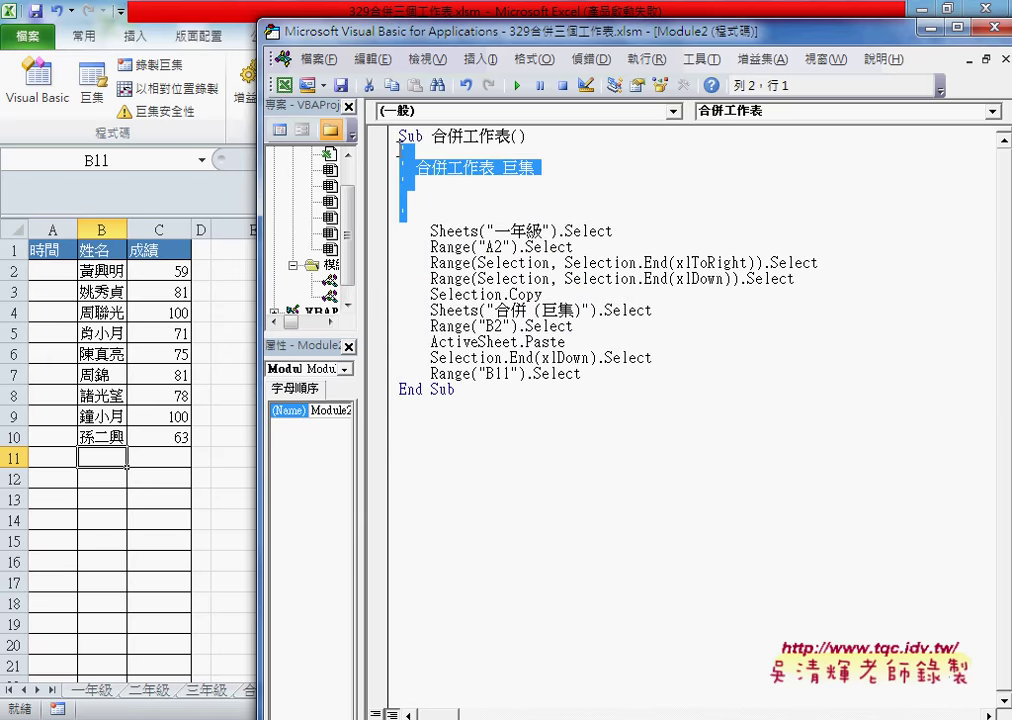
key("Delete")
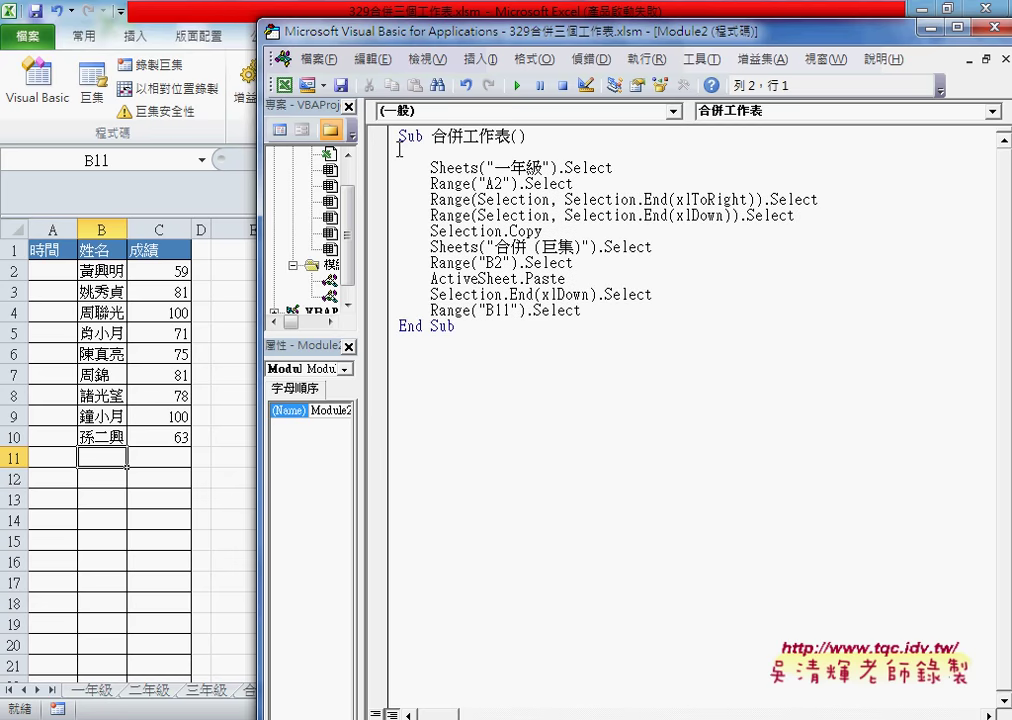
Insert comment lines '1., '2. and '3. above the first recorded statements.
key("Tab")
type("'")
type("1.")
key("Down")
key("End")
key("Return")
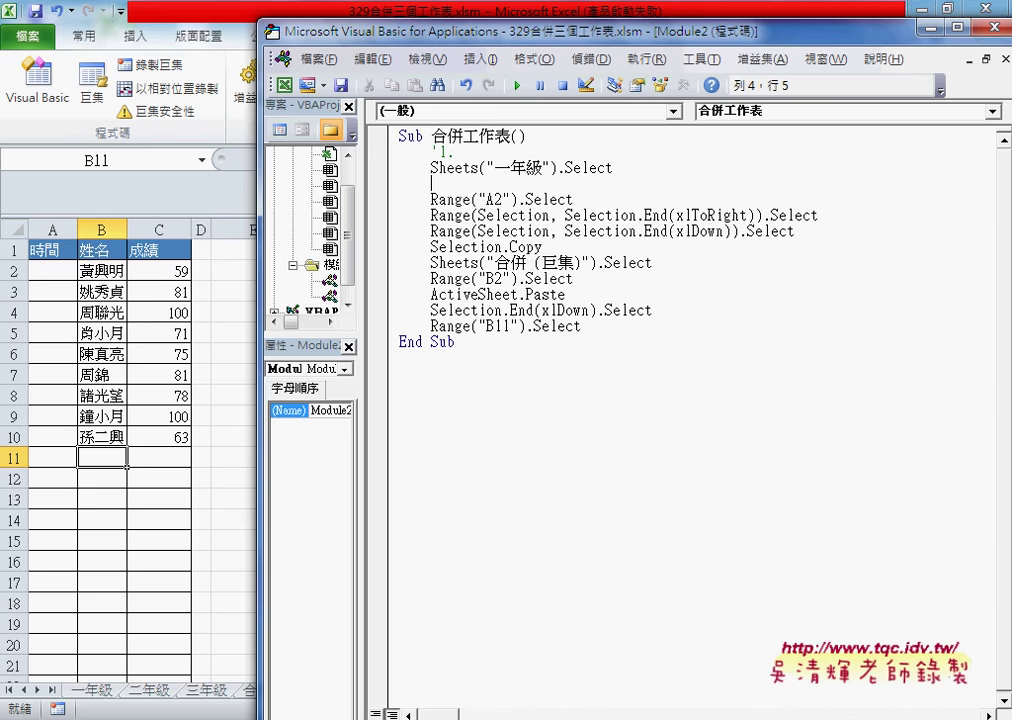
type("'2.")
key("Down")
key("End")
key("Return")
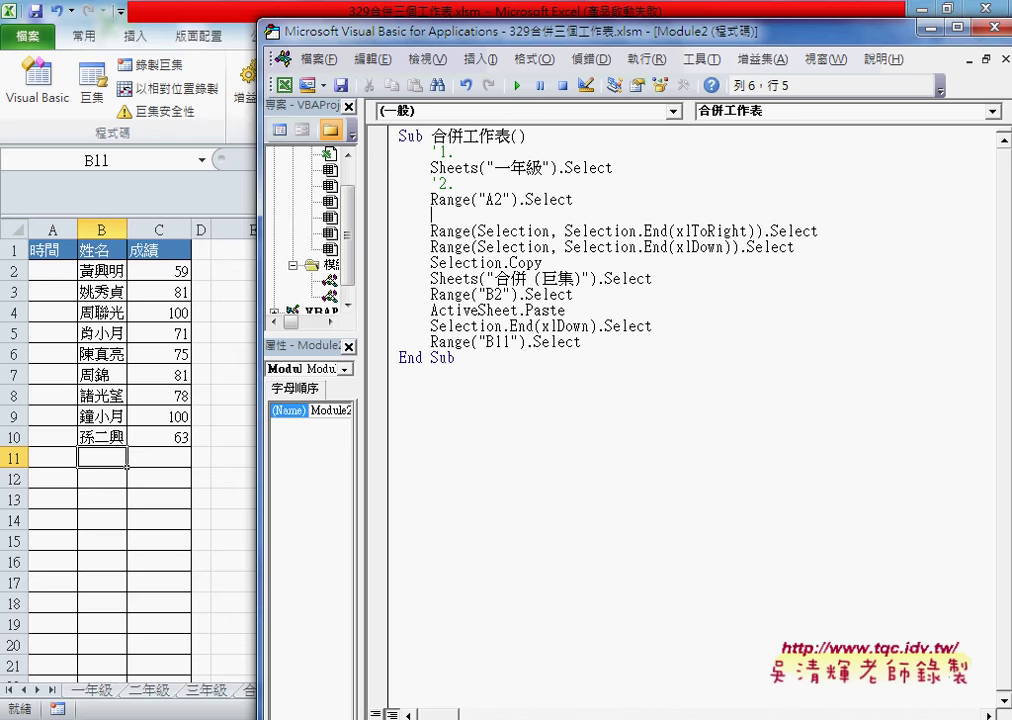
type("'3")
type(".")
key("Down")
Highlight the xlToRight and xlDown arguments and open a line after the xlDown statement.
mouse_move(706, 231)
left_mouse_down()
mouse_move(747, 231)
mouse_move(725, 247)
left_mouse_up()
left_click(696, 247)
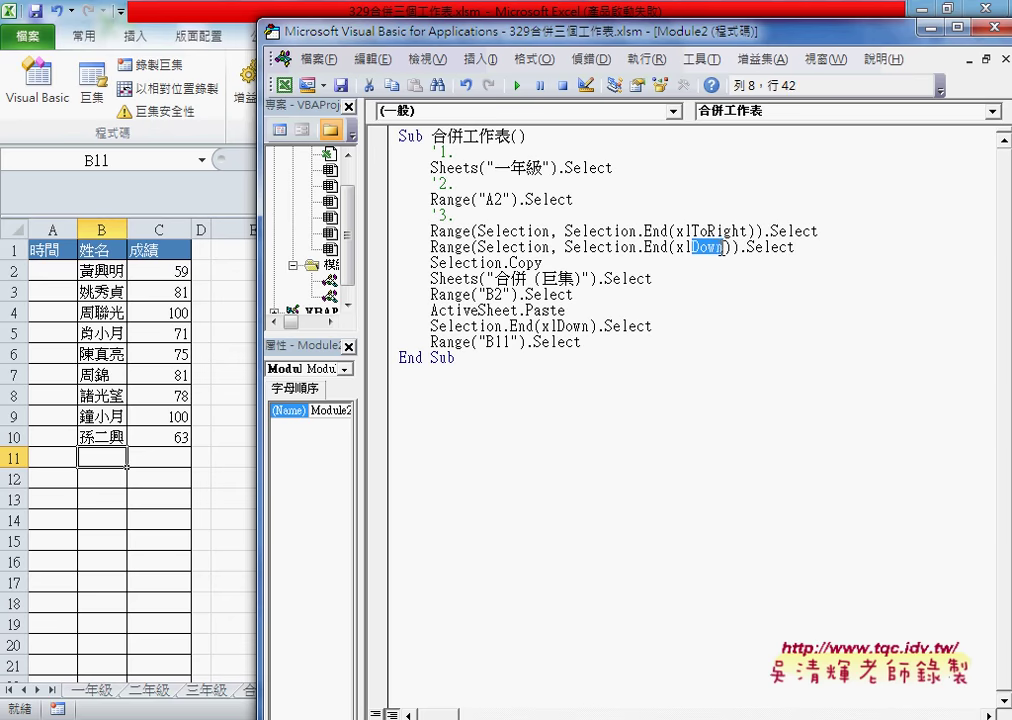
left_click(867, 249)
key("Return")
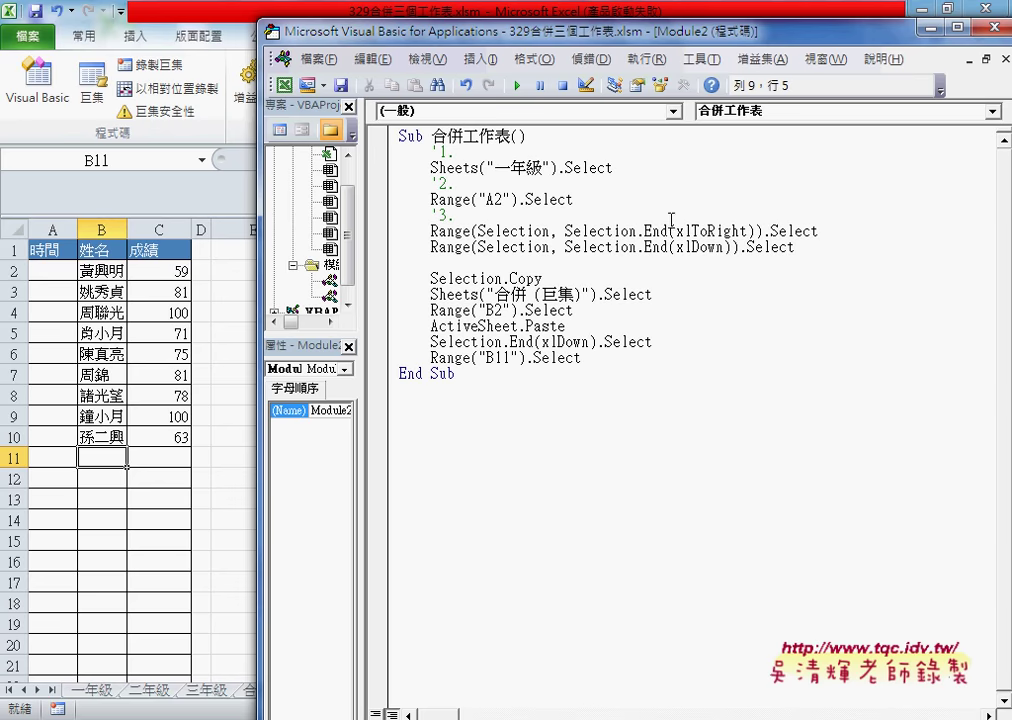
left_click(527, 153)
left_click(449, 264)
Add the '4. comment and open a blank line after Selection.Copy.
key("ctrl+j")
type("'")
type("4.")
key("Down")
key("End")
key("Return")
key("ctrl+j")
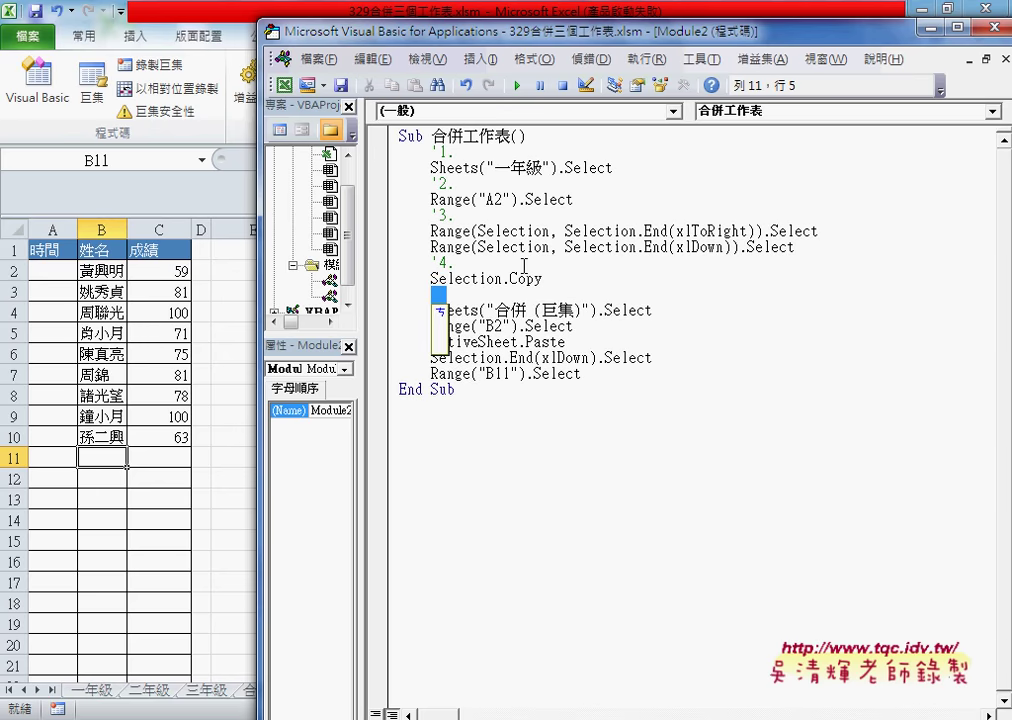
Finish comment '5. and add comment '6. below the Sheets line.
type("'5.")
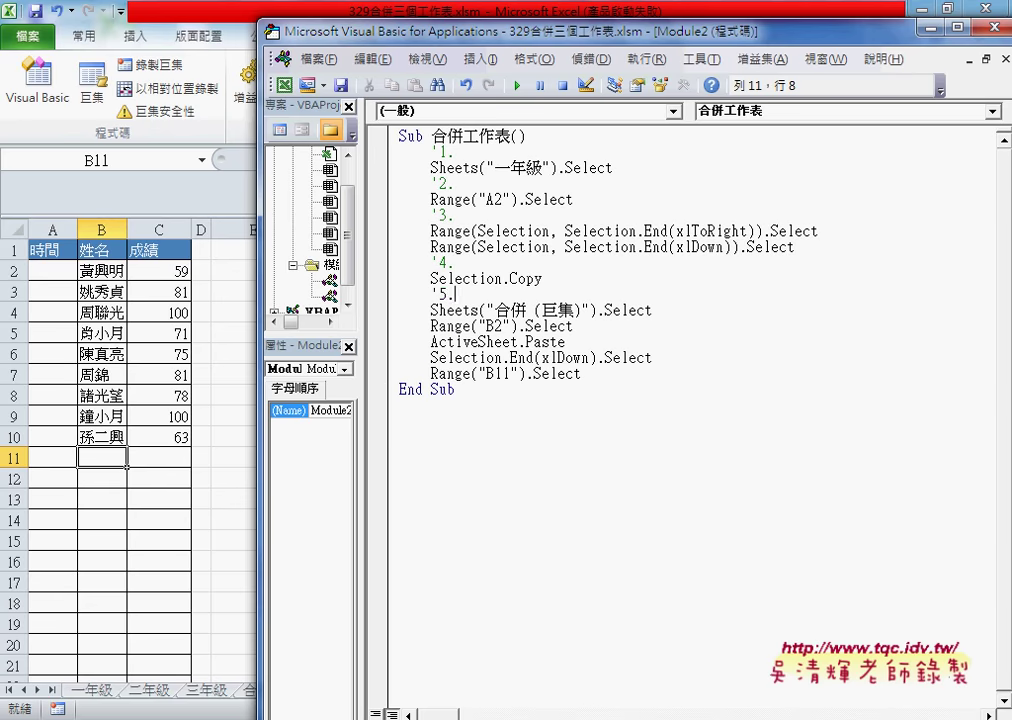
key("Down")
left_click_drag(430, 313, 582, 313)
left_click(500, 313)
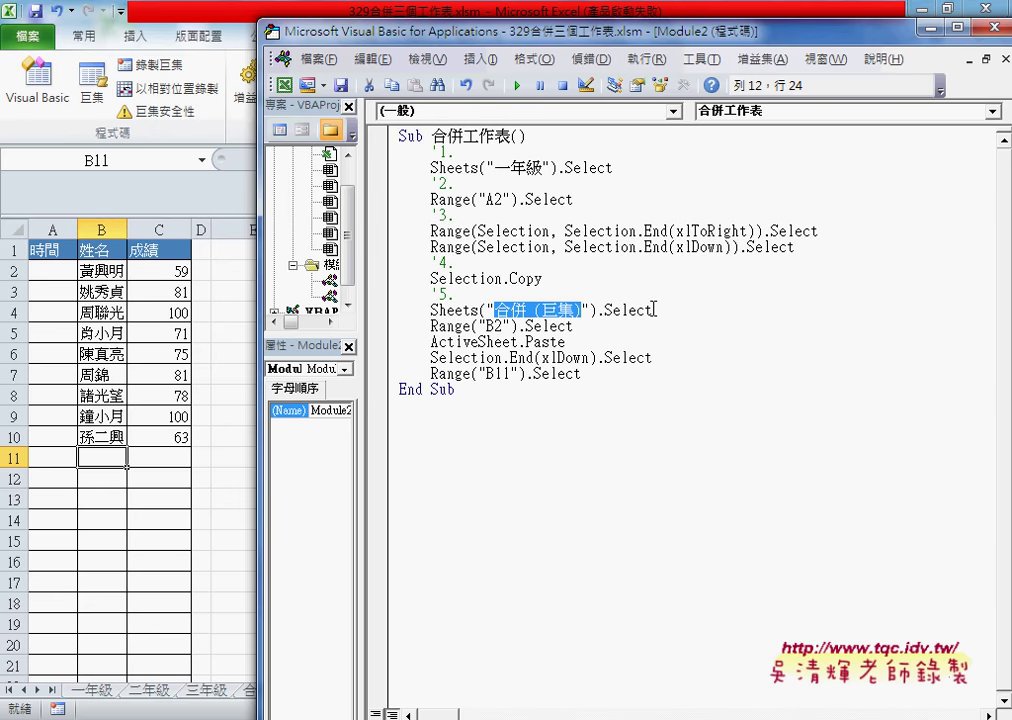
left_click(697, 316)
key("Return")
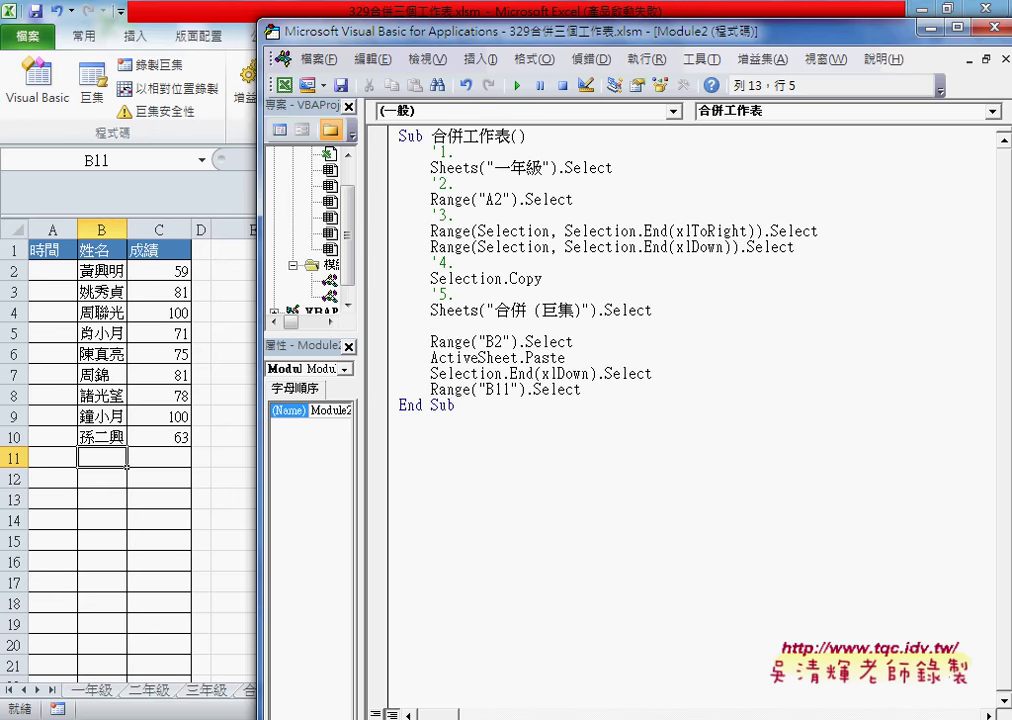
type("ㄘ")
key("Return")
type("6.")
Add comment '7 on a new line after Range("B2").Select.
left_click(606, 358)
left_click(595, 343)
key("Return")
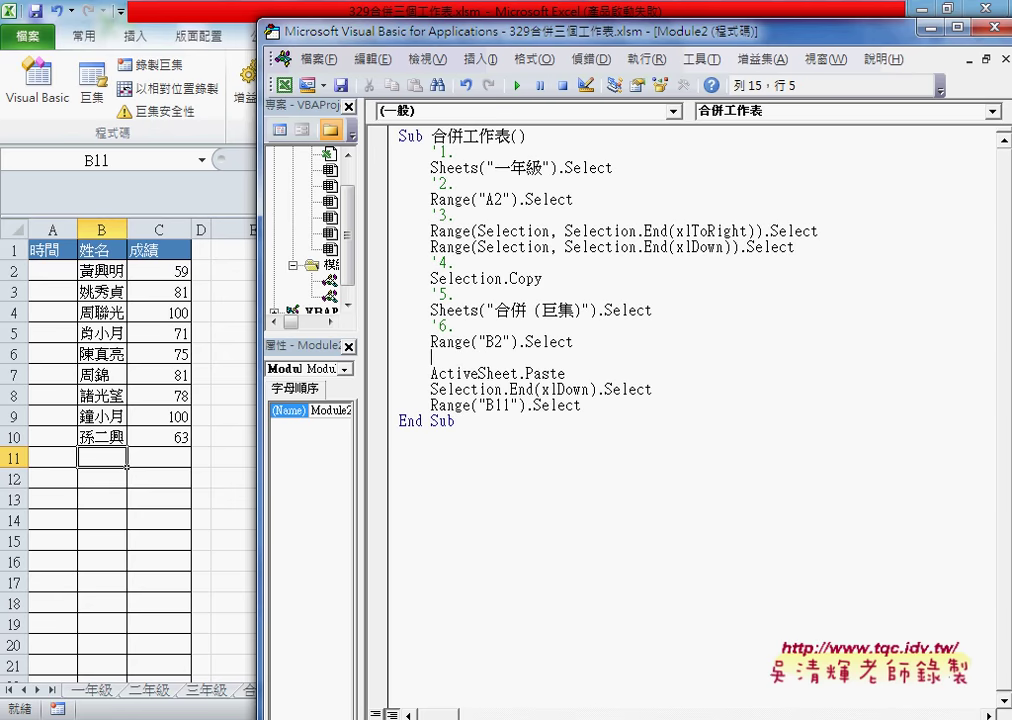
type("'")
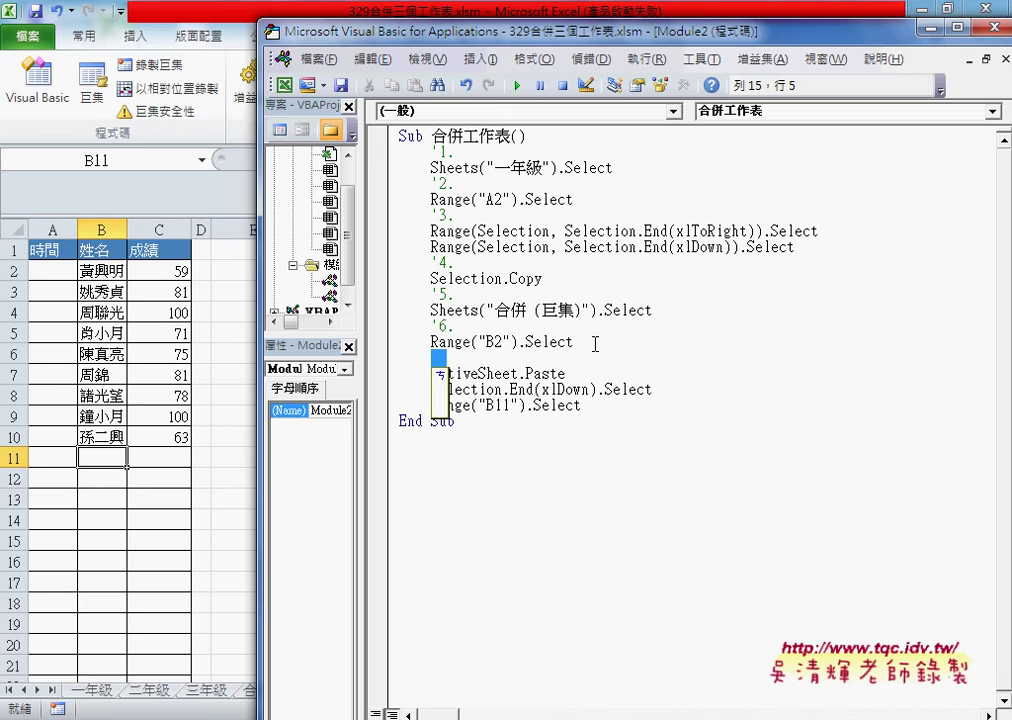
key("Return")
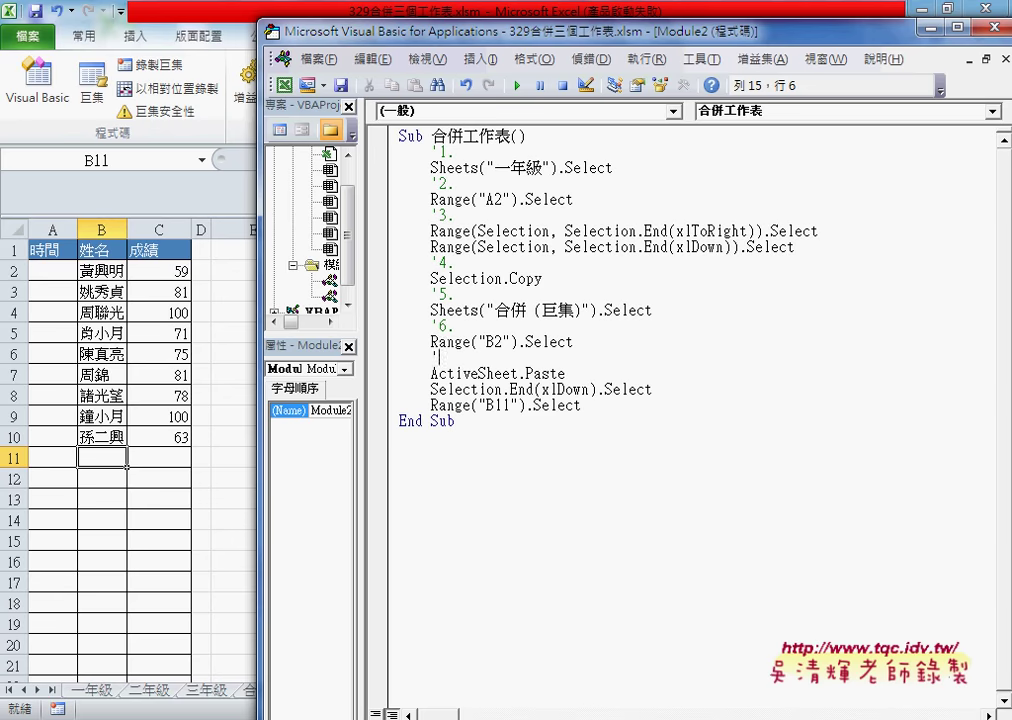
type("7")
Add comment '8. on a new line after ActiveSheet.Paste.
key("Down")
key("End")
key("Return")
type("8.")
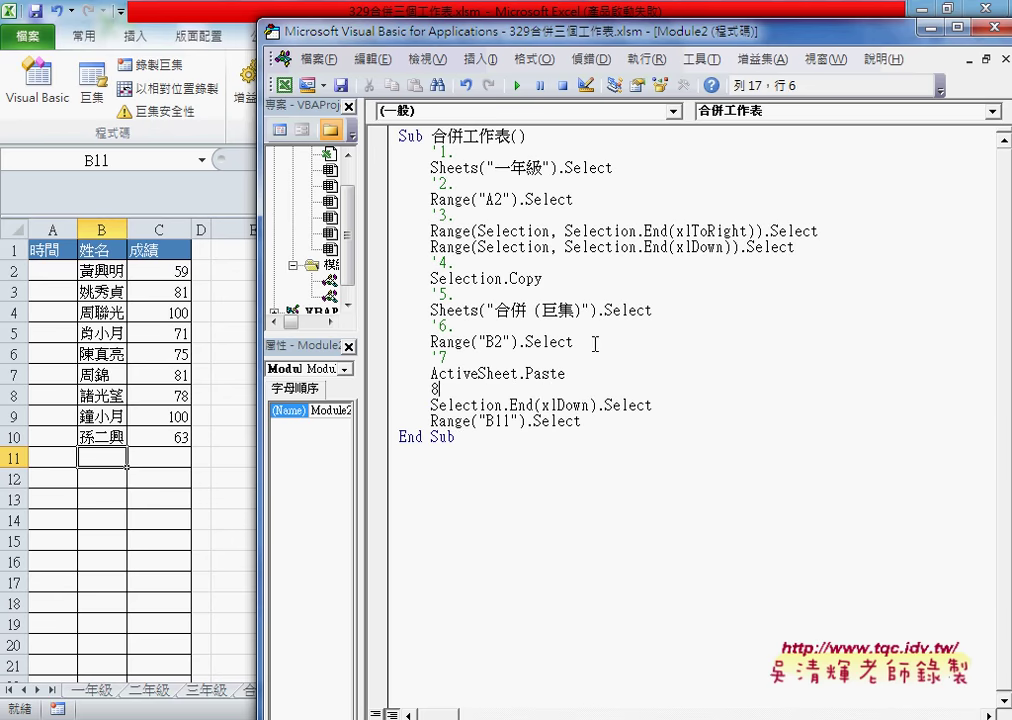
key("Home")
type("'")
Add comment '9 after the Selection.End(xlDown).Select line.
key("Down")
key("End")
key("Return")
left_click_drag(653, 405, 431, 404)
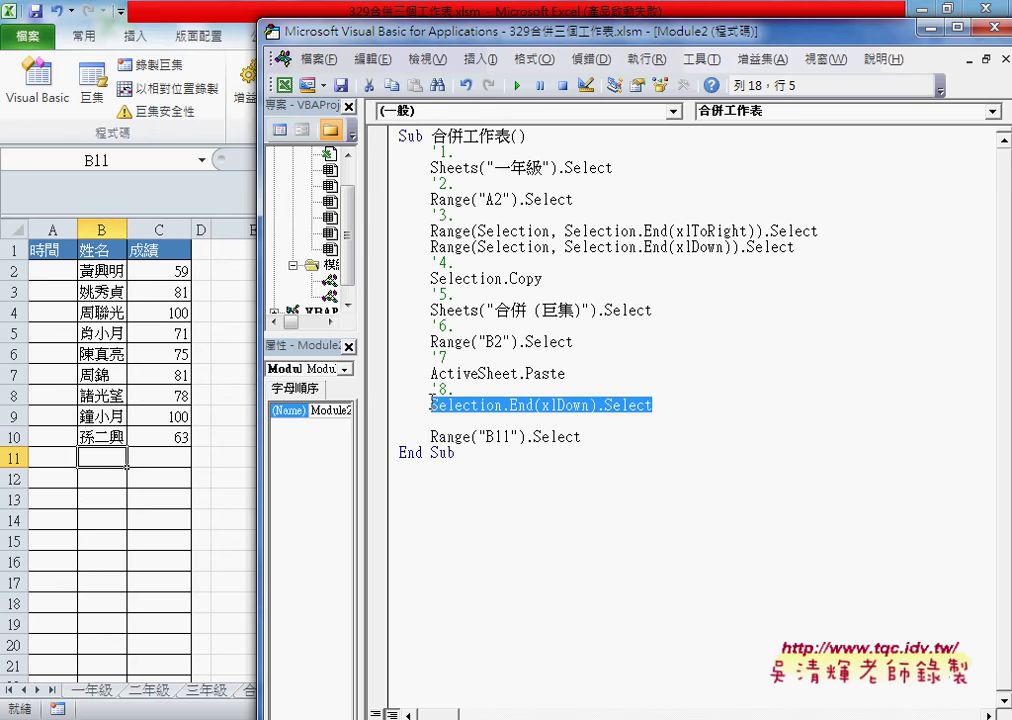
left_click(440, 421)
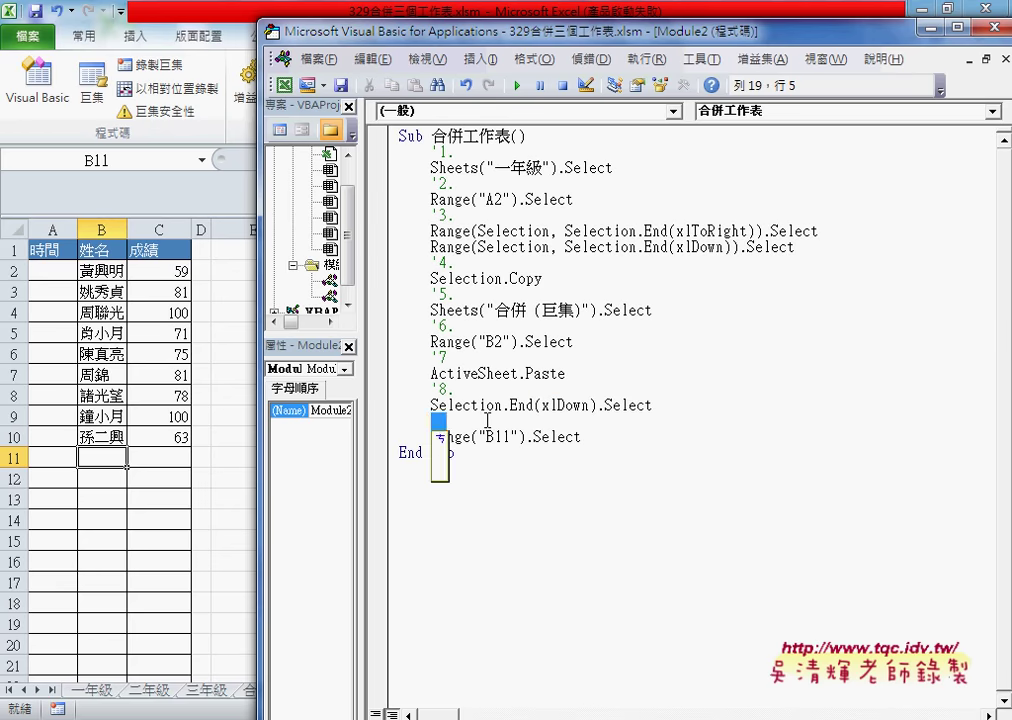
type("'9")
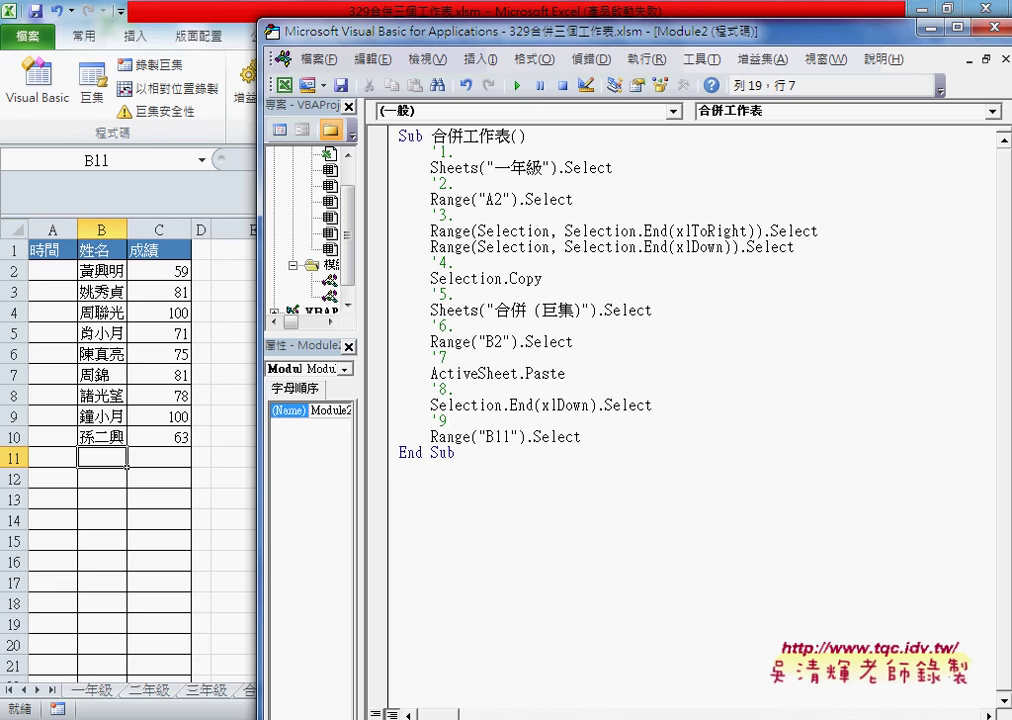
Highlight the Range("B11").Select line, then shift the VBA editor window left.
left_click_drag(581, 437, 432, 440)
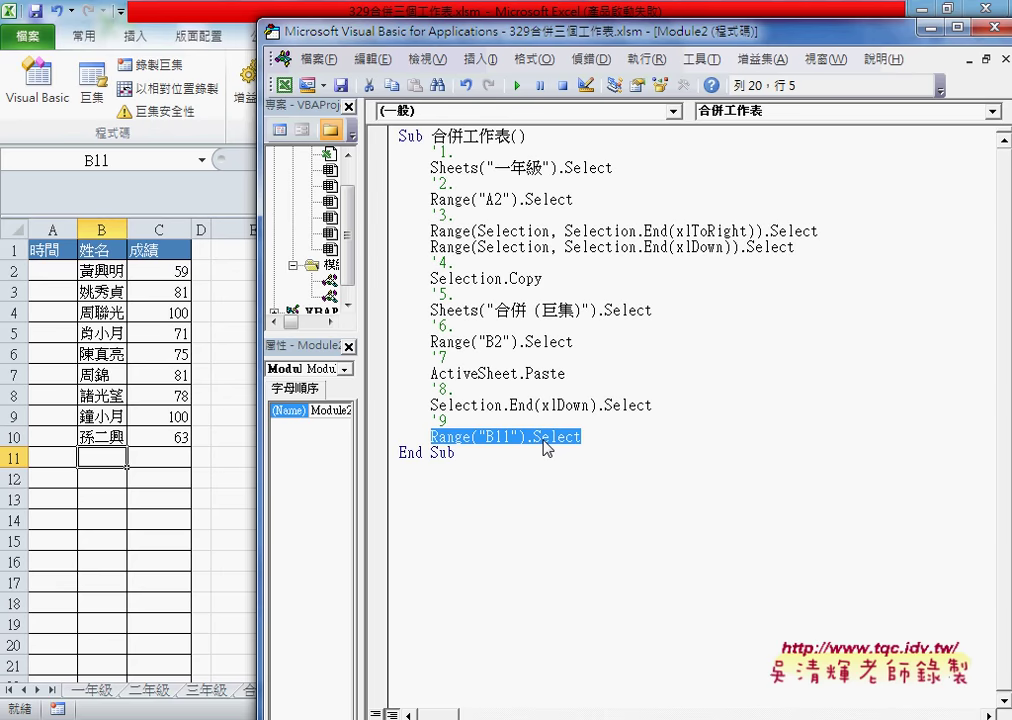
left_click_drag(519, 448, 580, 448)
left_click_drag(430, 428, 420, 430)
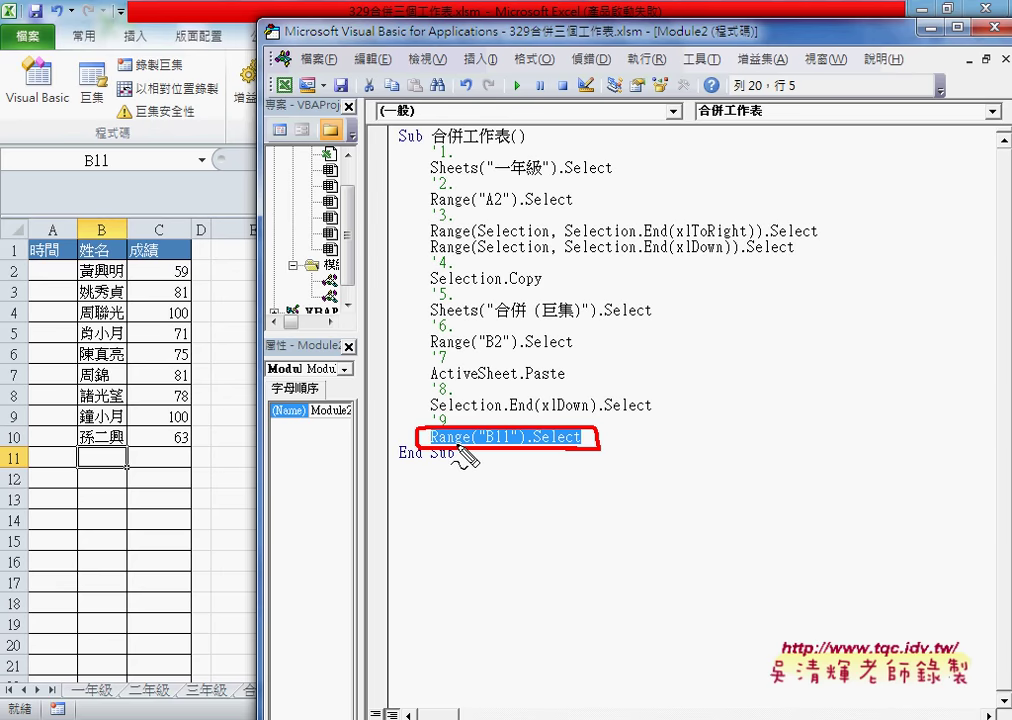
key("Escape")
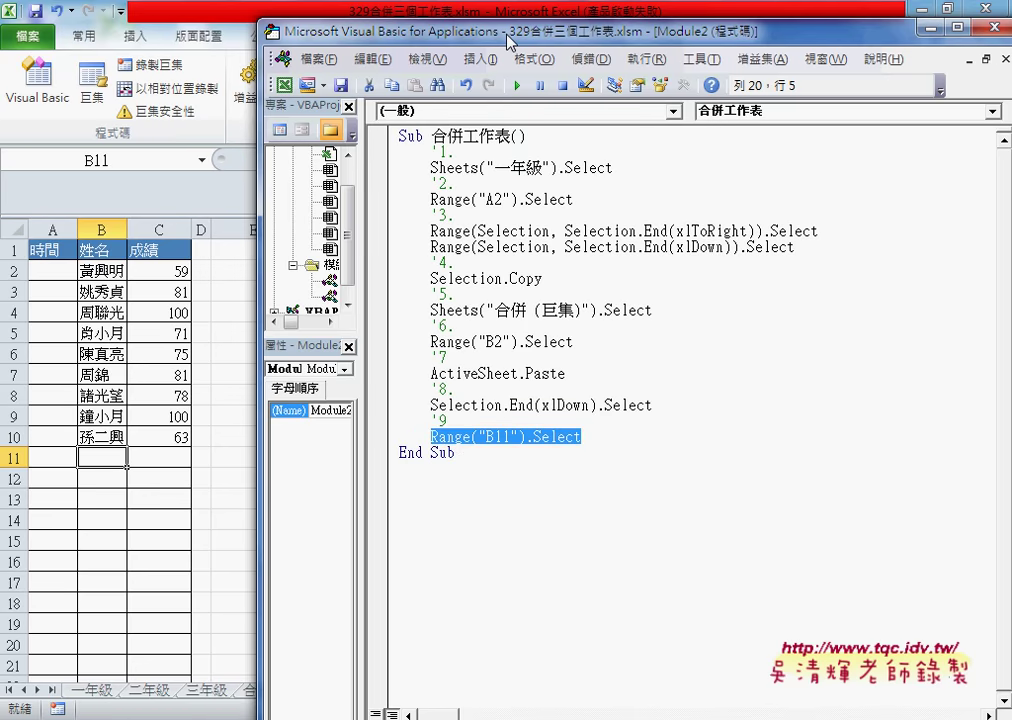
left_click_drag(437, 42, 372, 45)
Narrow the VBA editor and place the restored Google Docs window beside it for comparison.
left_click_drag(881, 270, 731, 267)
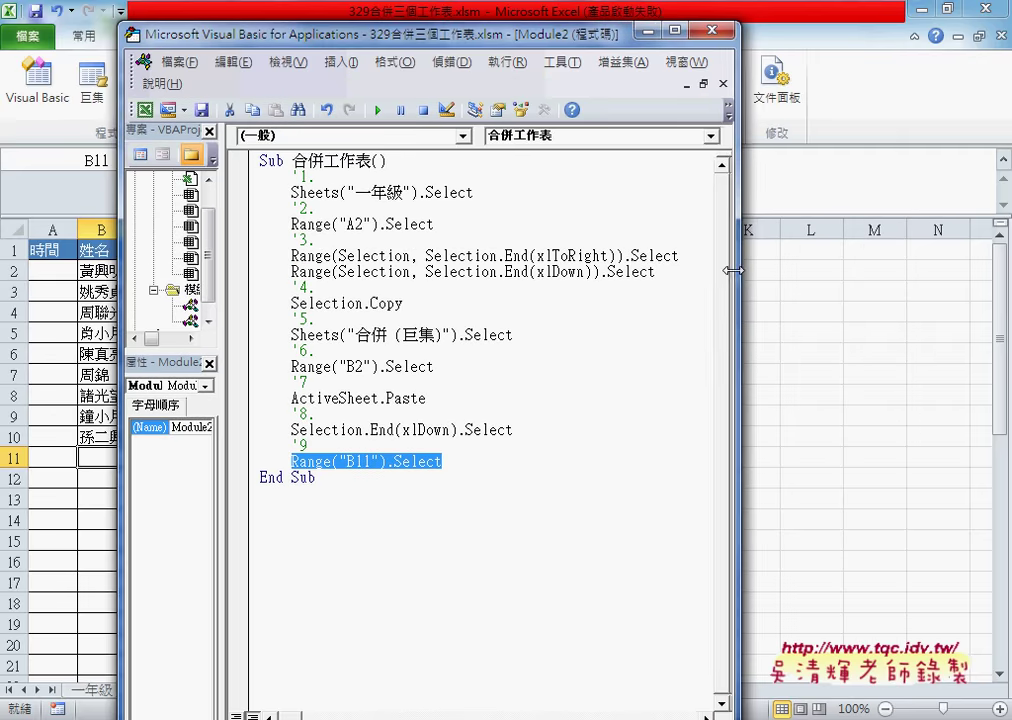
left_click_drag(329, 43, 201, 29)
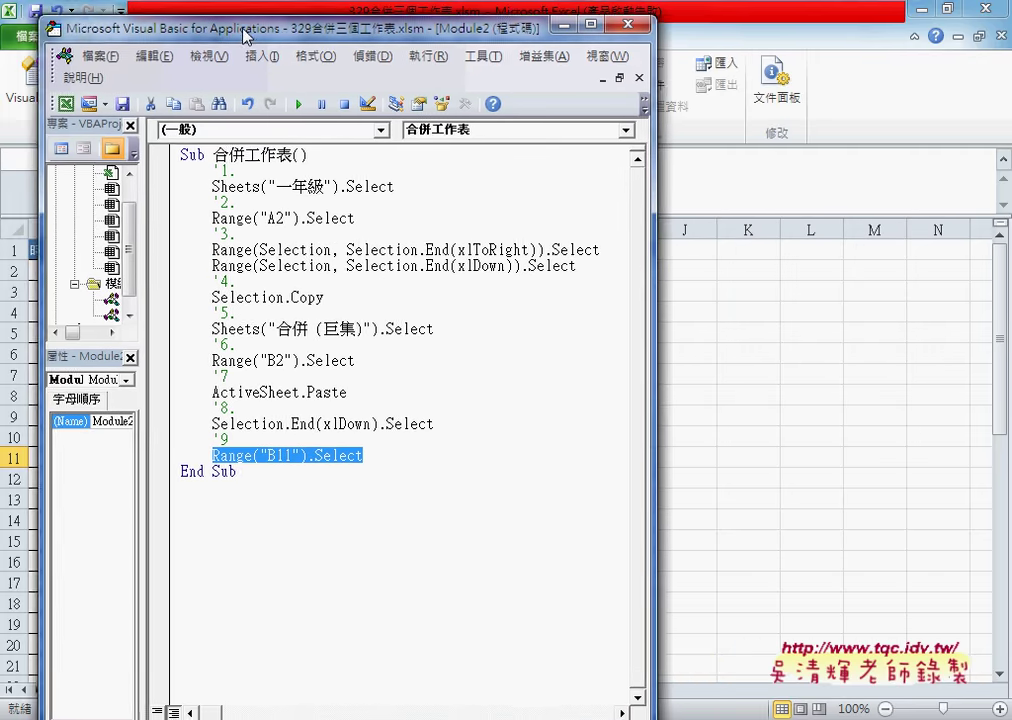
key("alt+Tab")
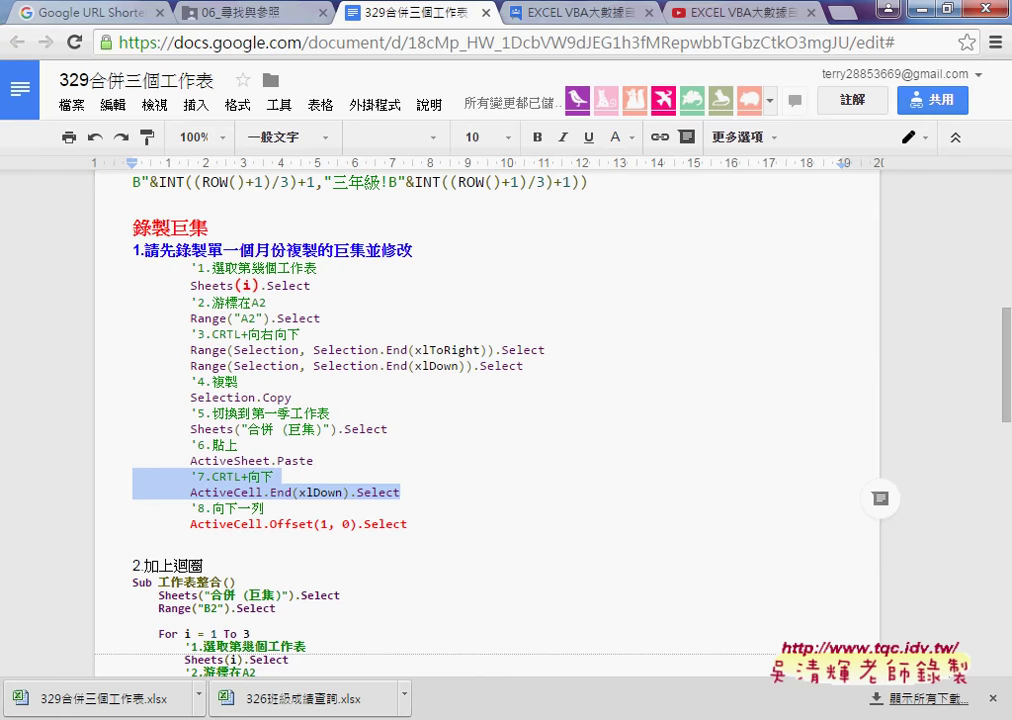
double_click(662, 5)
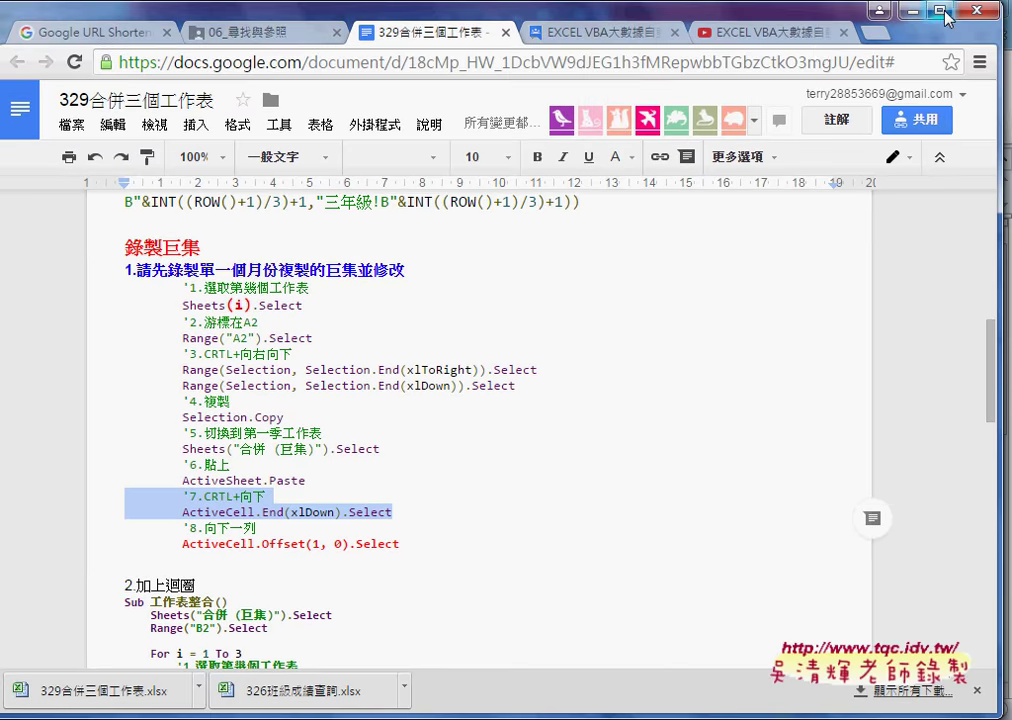
left_click_drag(385, 8, 735, 8)
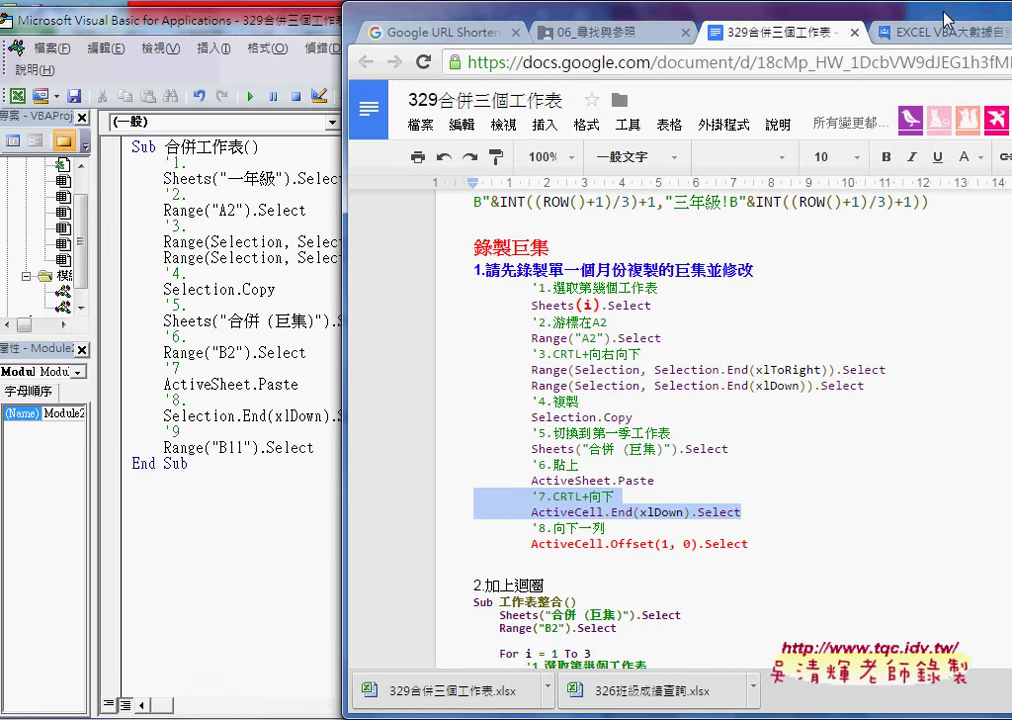
left_click_drag(578, 6, 690, 21)
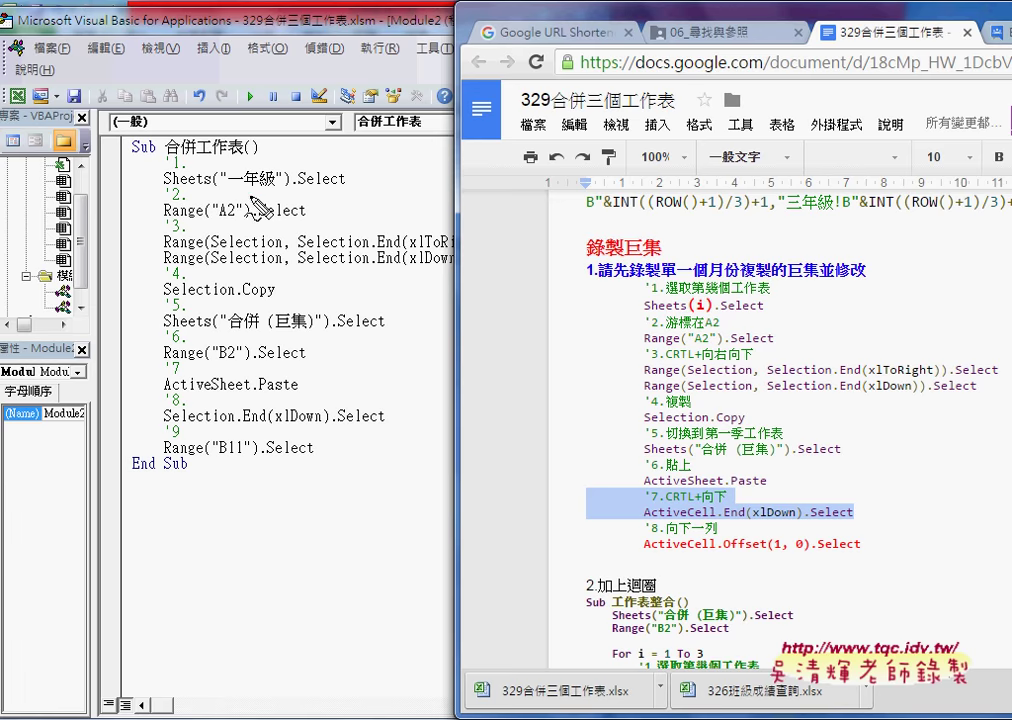
left_click_drag(229, 186, 276, 183)
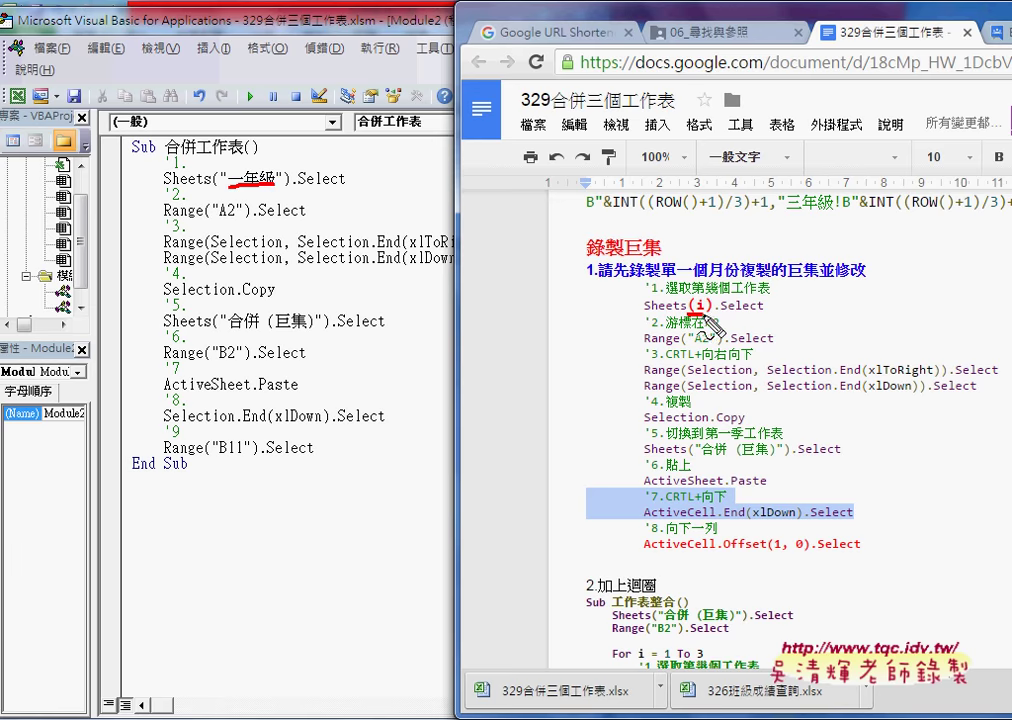
left_click_drag(688, 314, 712, 313)
mouse_move(357, 176)
left_mouse_down()
mouse_move(614, 286)
mouse_move(625, 308)
left_mouse_up()
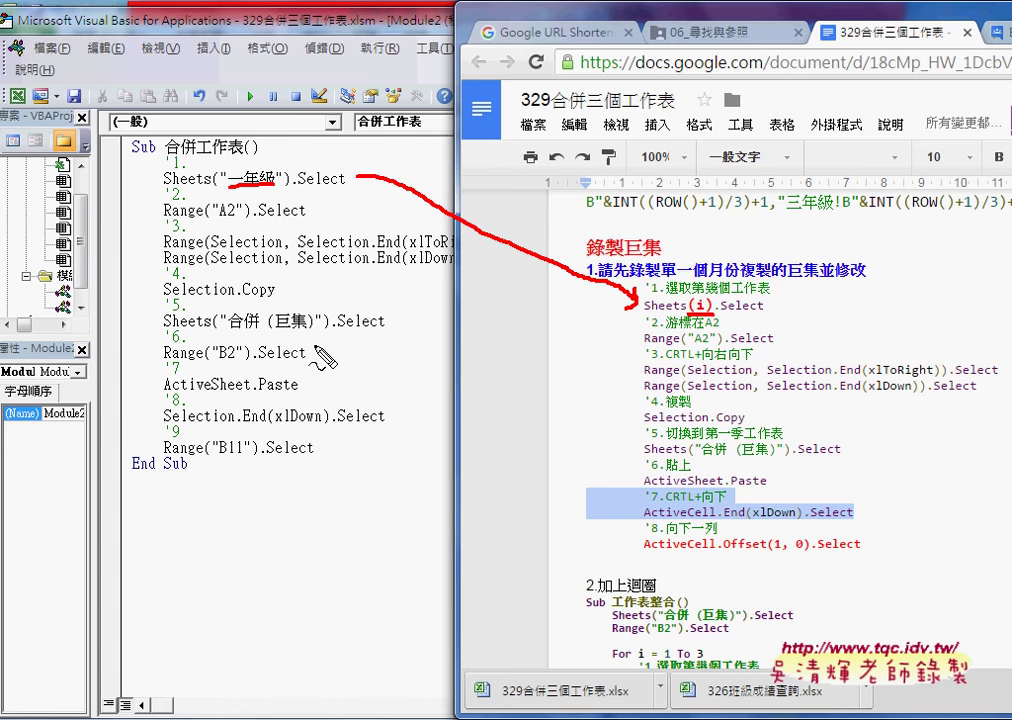
left_click_drag(663, 410, 688, 409)
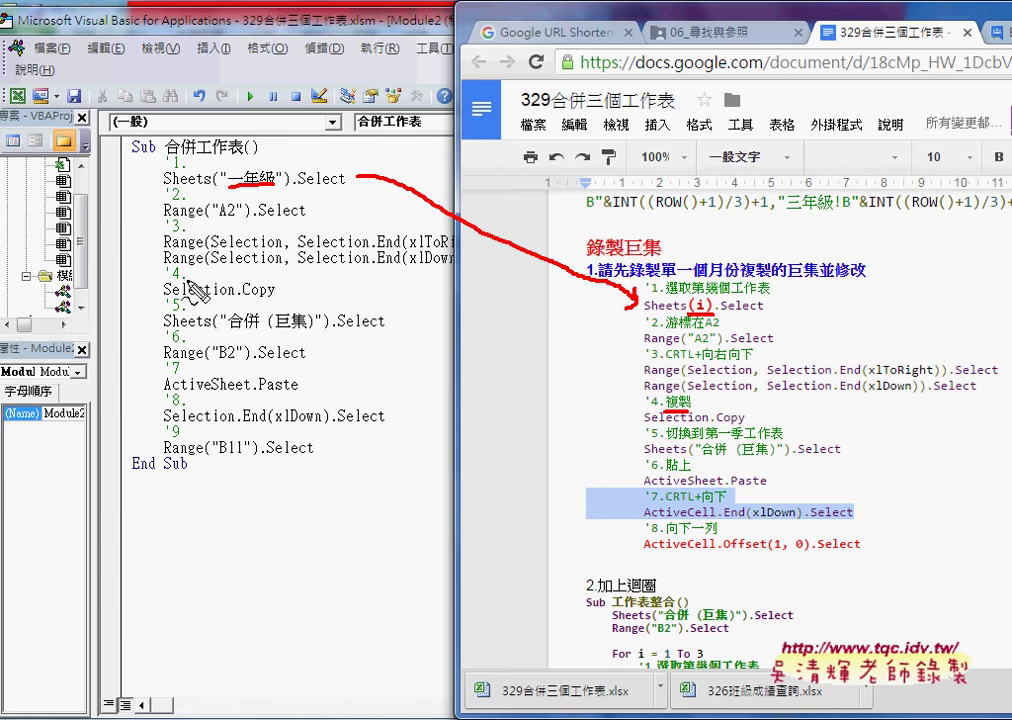
left_click_drag(186, 282, 207, 280)
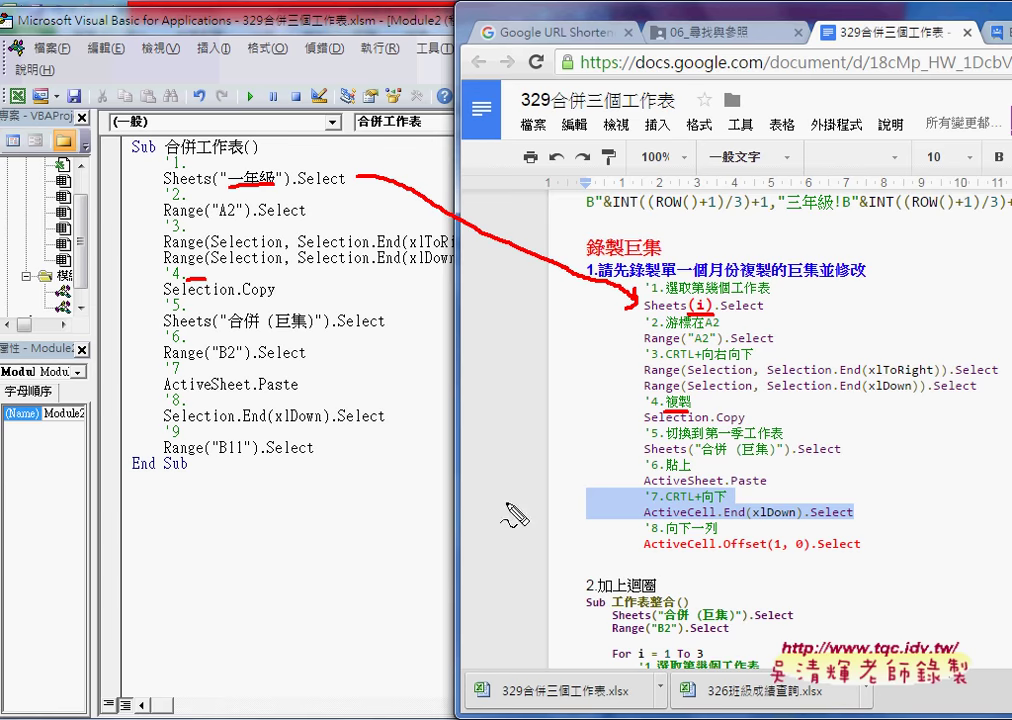
left_click_drag(177, 425, 207, 424)
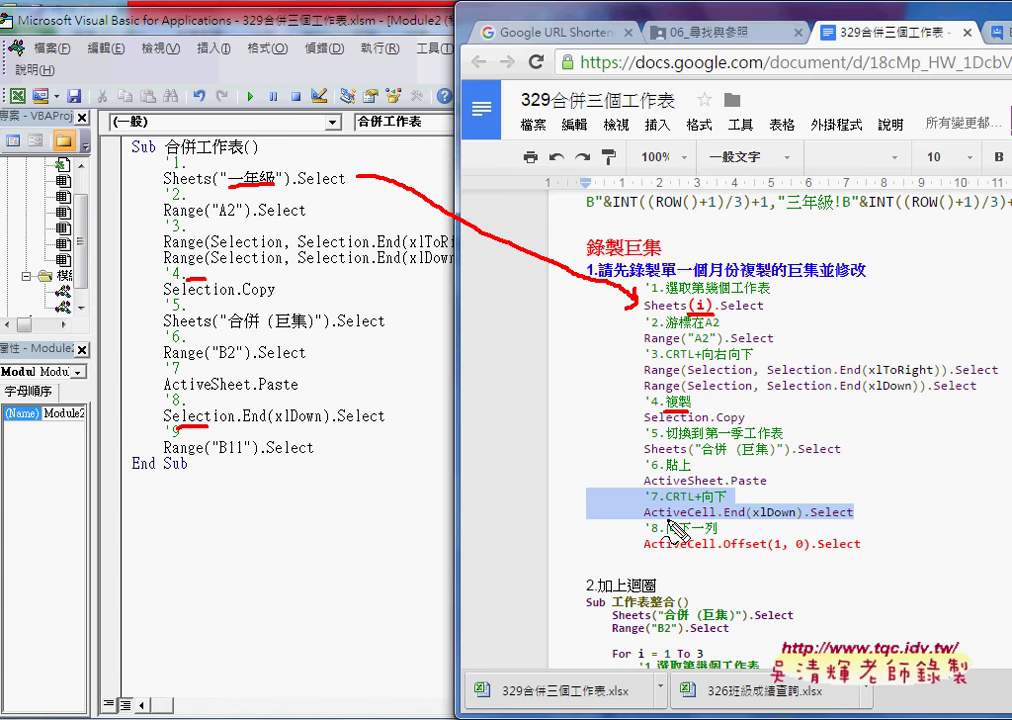
left_click_drag(667, 522, 700, 521)
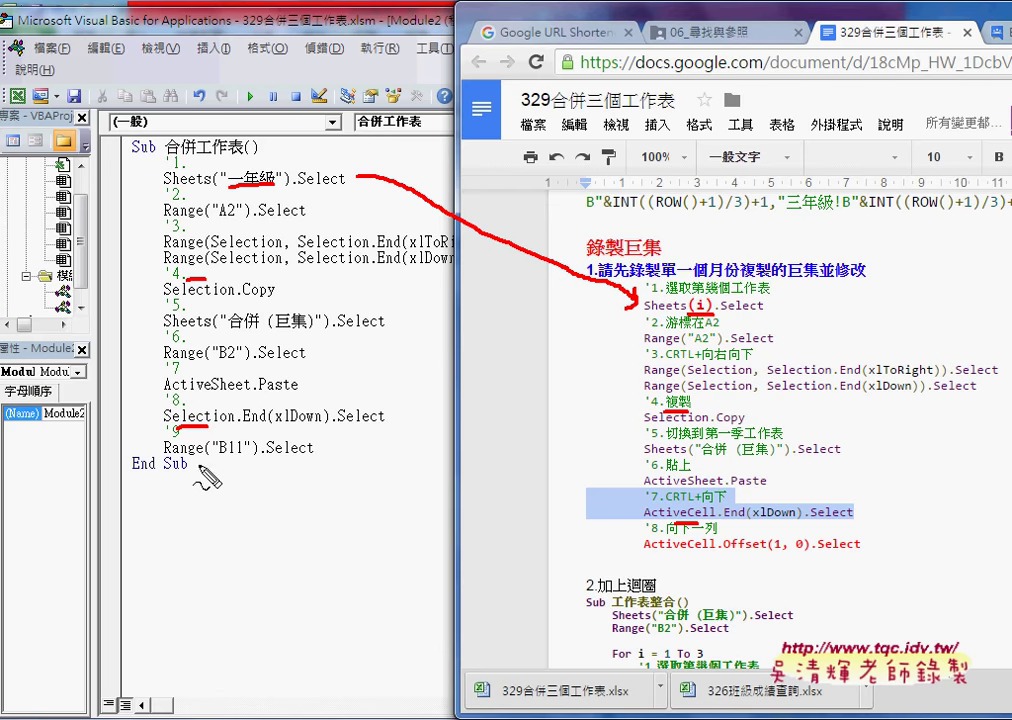
mouse_move(172, 462)
left_mouse_down()
mouse_move(280, 460)
mouse_move(358, 436)
left_mouse_up()
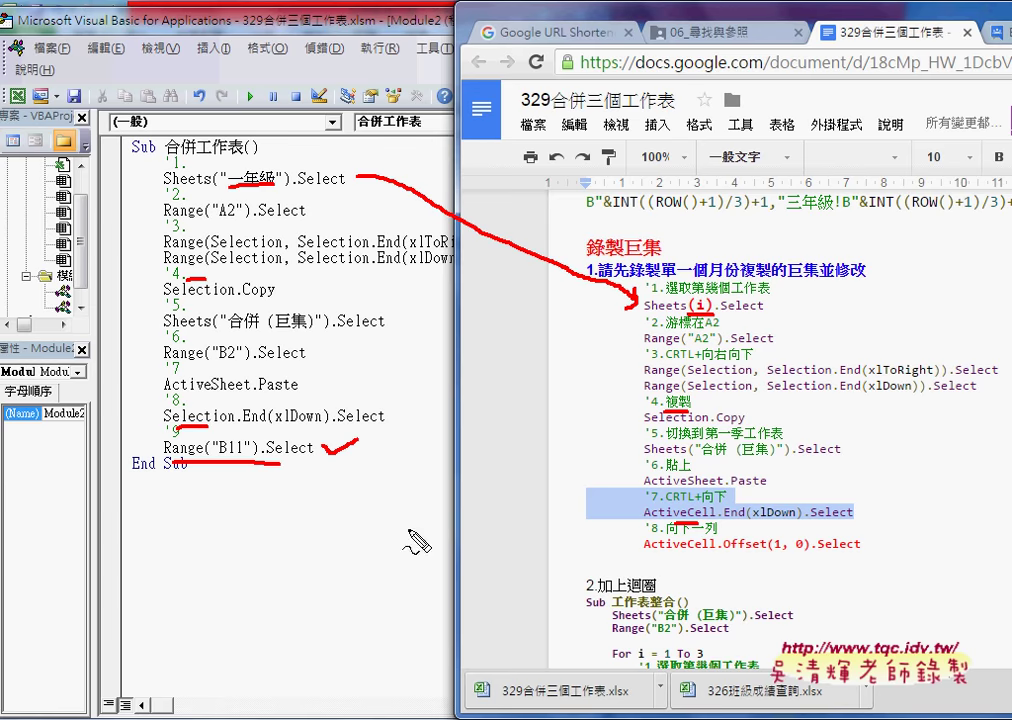
left_click_drag(644, 555, 712, 554)
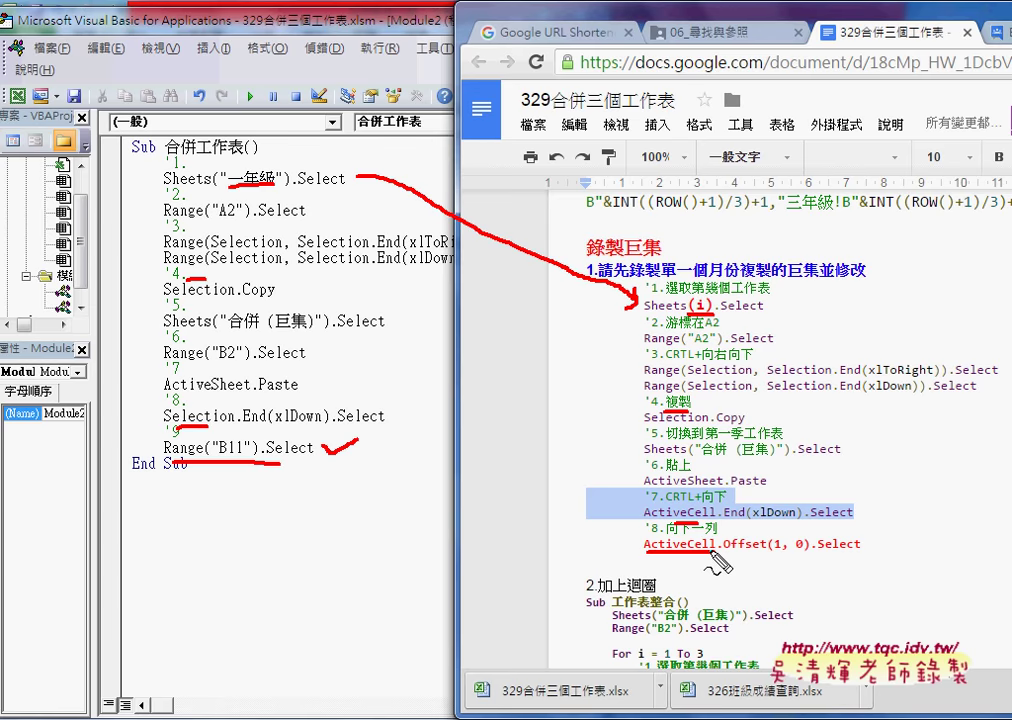
Clear the pen marks and select the revised code through ActiveCell.Offset(1, 0).Select.
left_click_drag(728, 551, 804, 553)
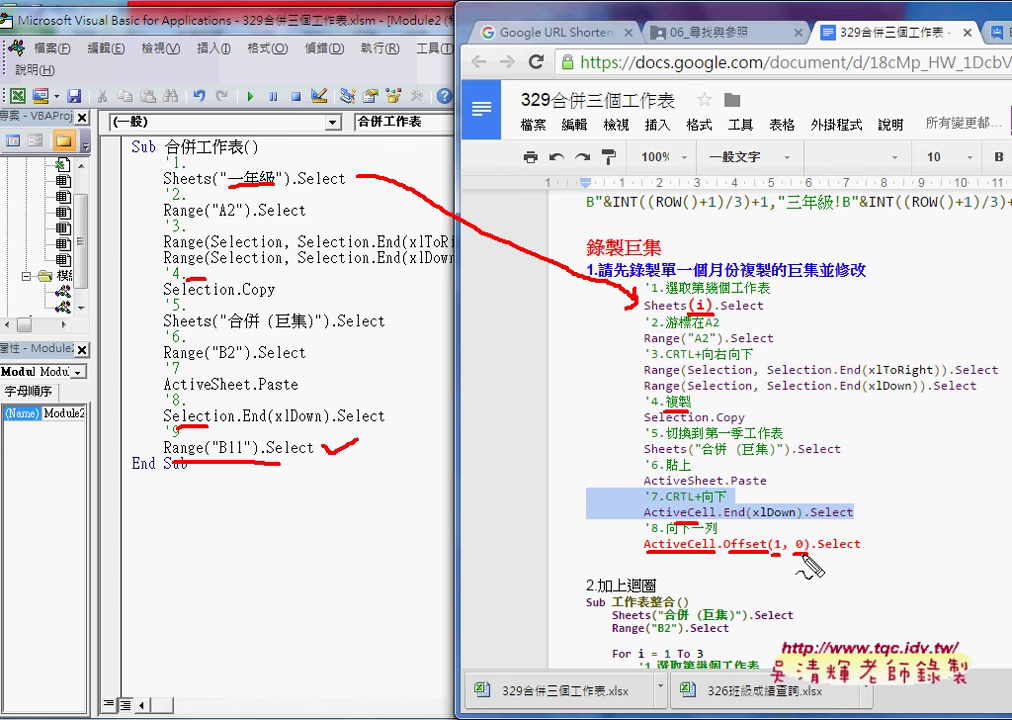
key("Escape")
left_click_drag(859, 544, 580, 290)
key("ctrl+c")
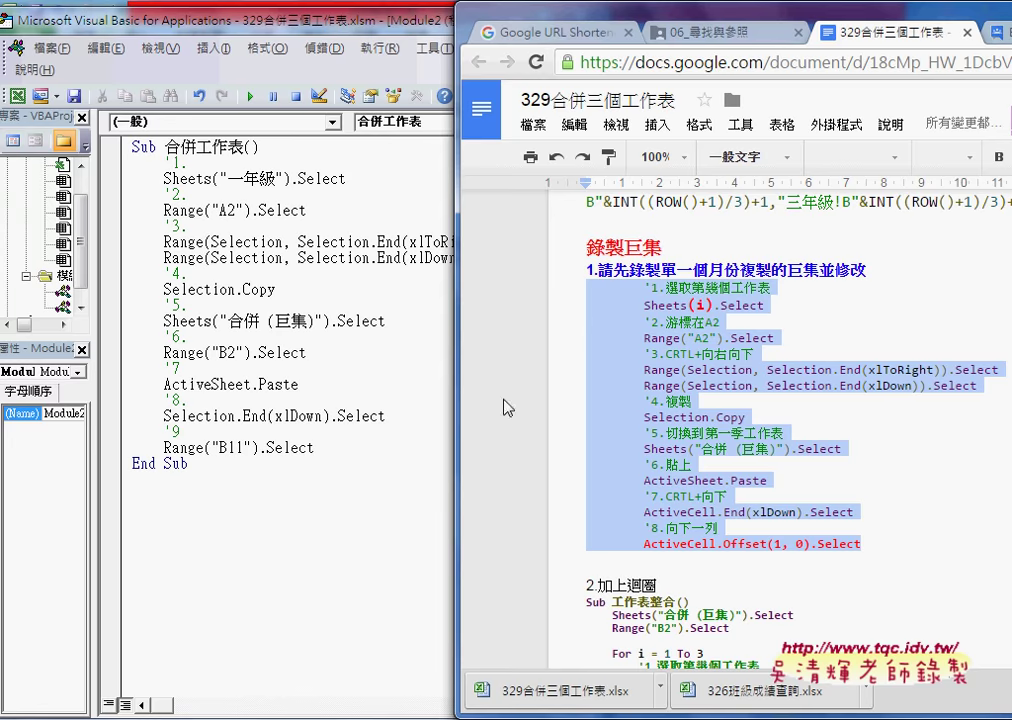
Paste the revised code over the old macro body and rearrange windows to reveal the sheet.
mouse_move(316, 448)
left_mouse_down()
mouse_move(146, 167)
mouse_move(121, 172)
left_mouse_up()
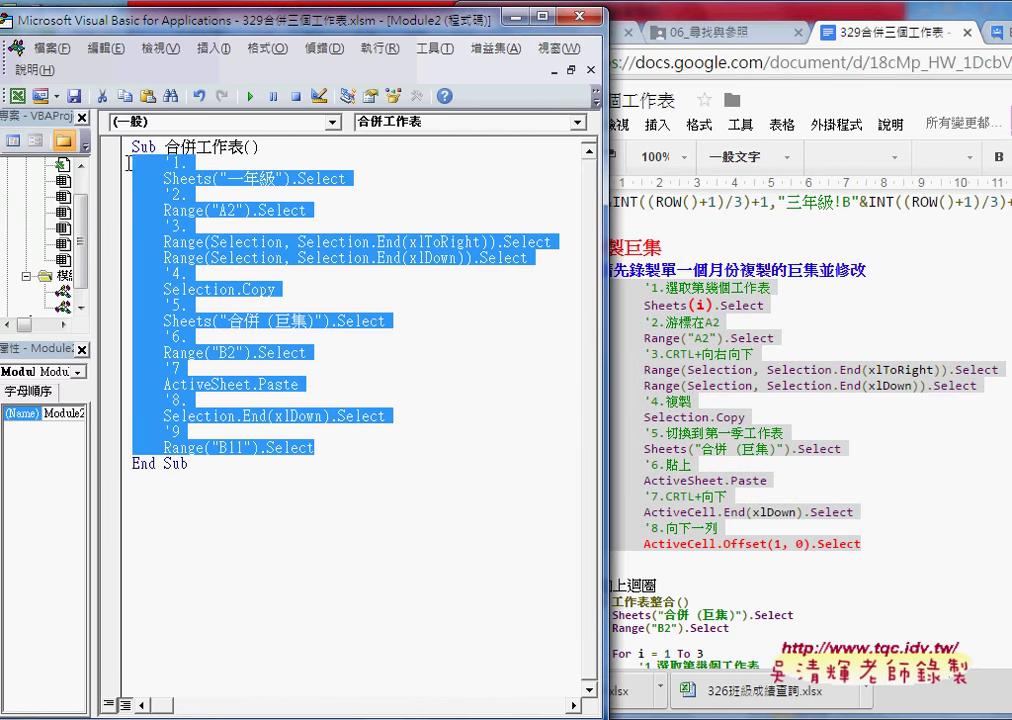
key("ctrl+v")
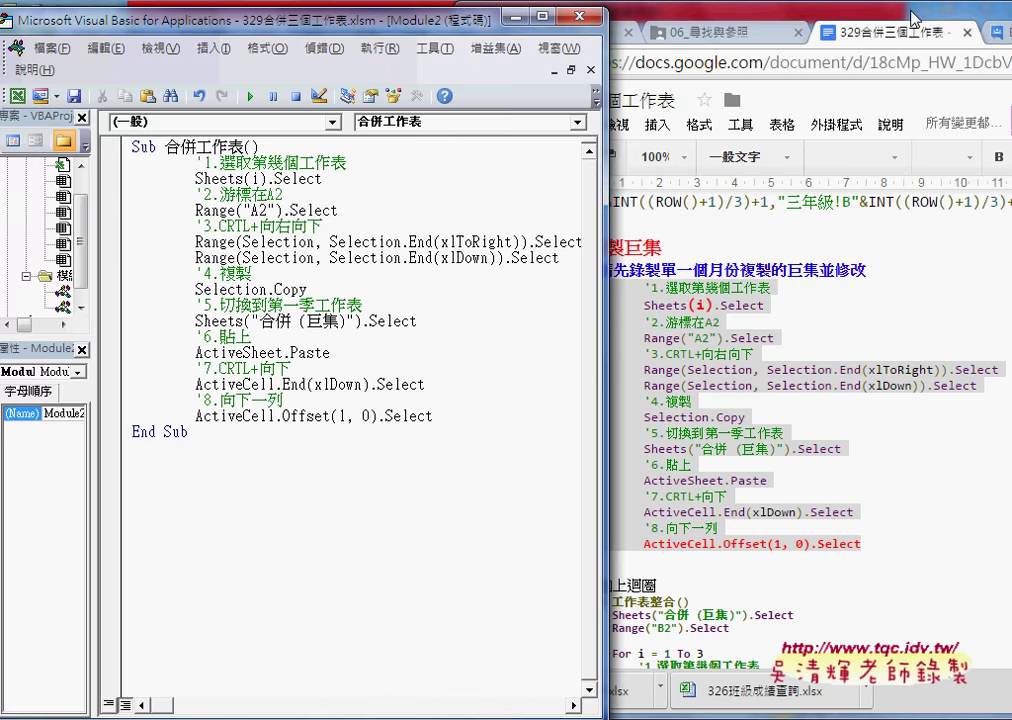
left_click(886, 20)
left_click_drag(886, 20, 591, 18)
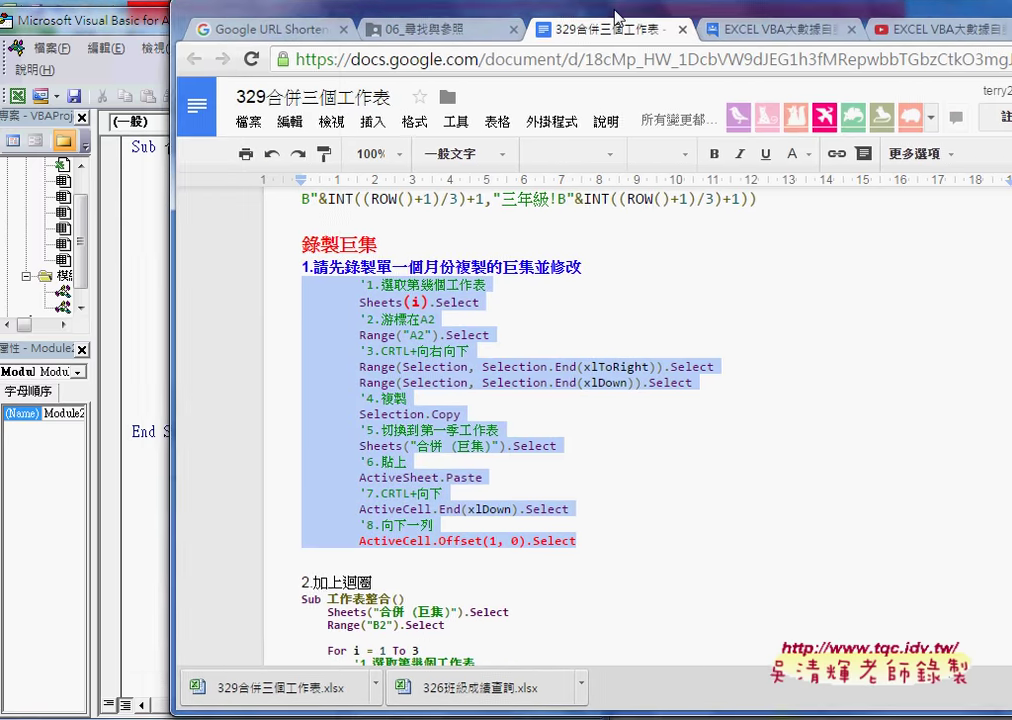
left_click_drag(767, 8, 703, 10)
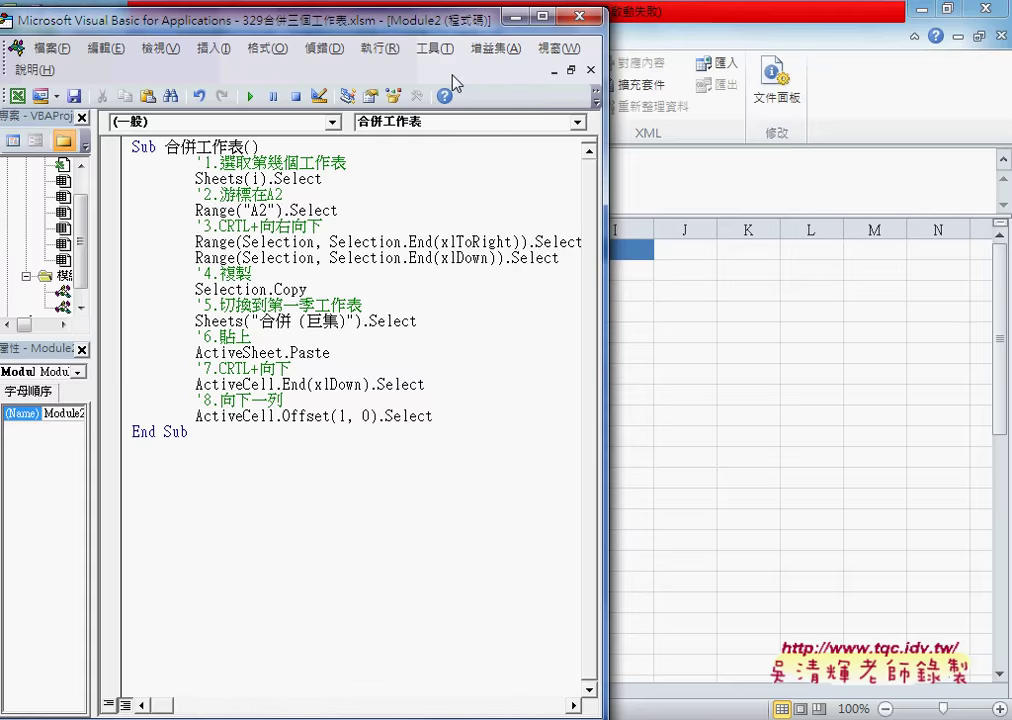
left_click_drag(312, 20, 652, 20)
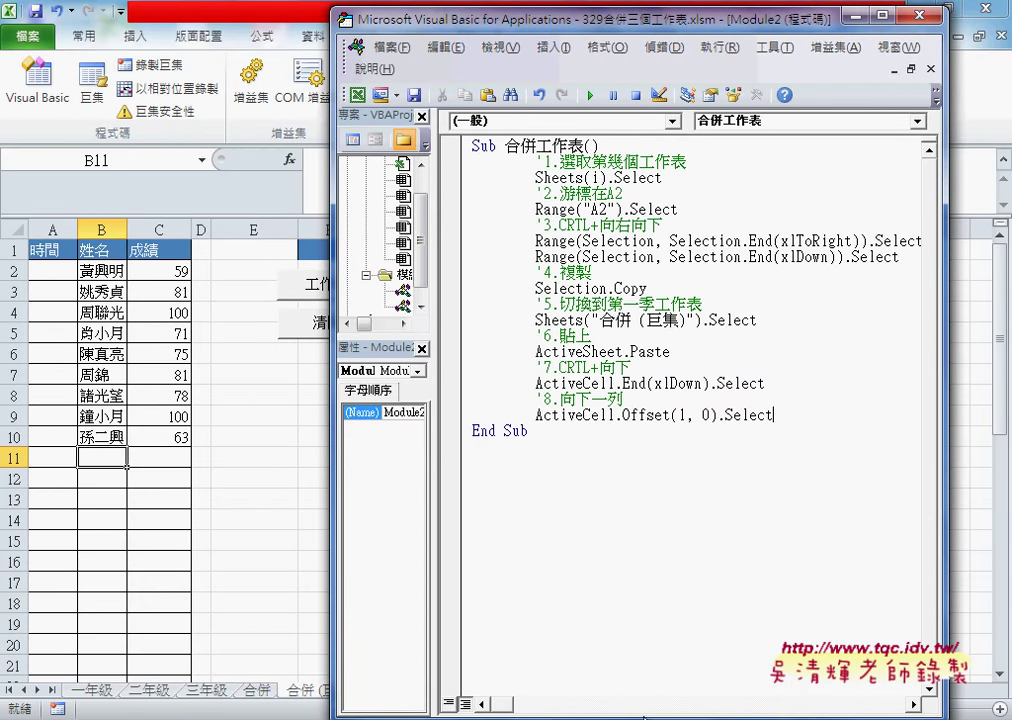
left_click_drag(646, 718, 646, 580)
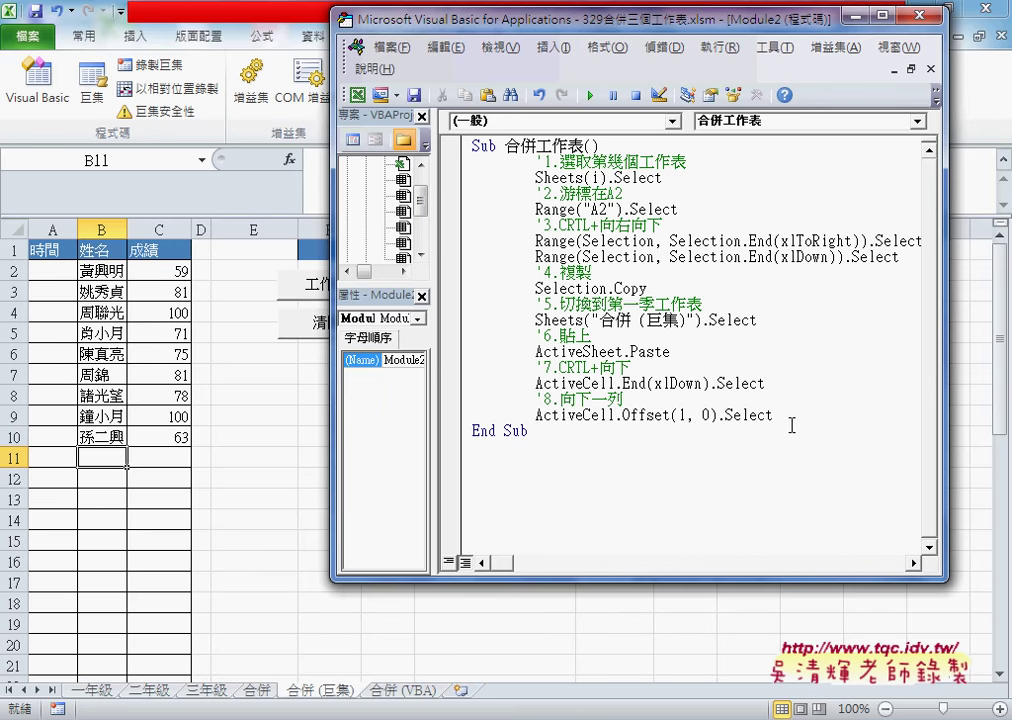
Add For i = 1 To 3 and Next lines below the Offset line.
key("Return")
key("Return")
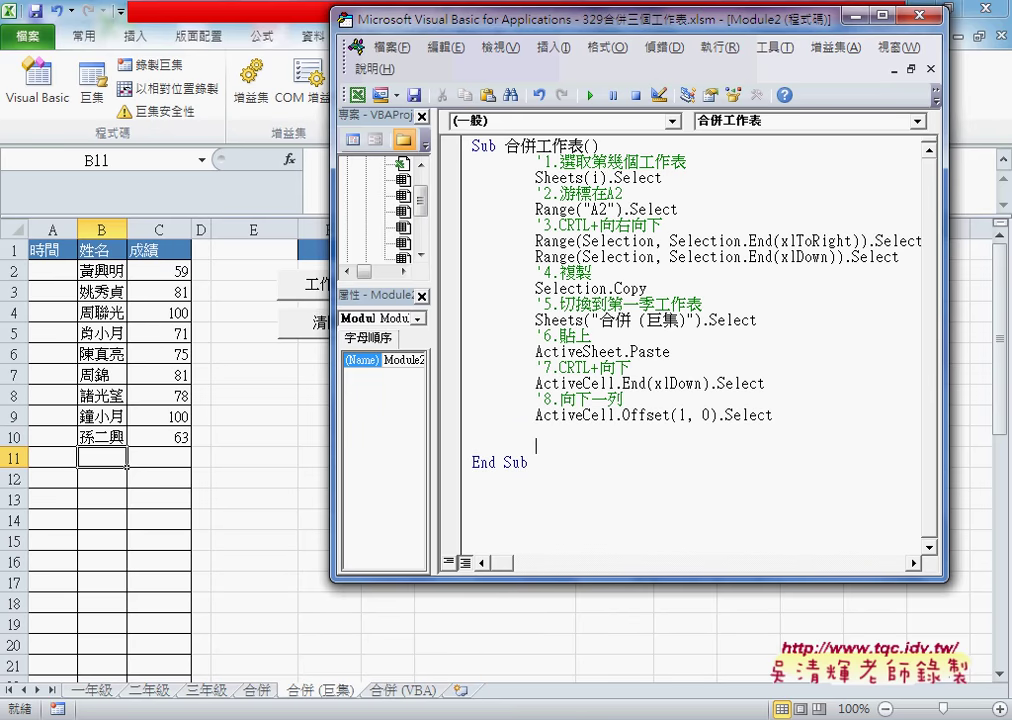
type("for ")
type("i=")
type("1")
type(" to 3")
key("Return")
key("Return")
type("ne")
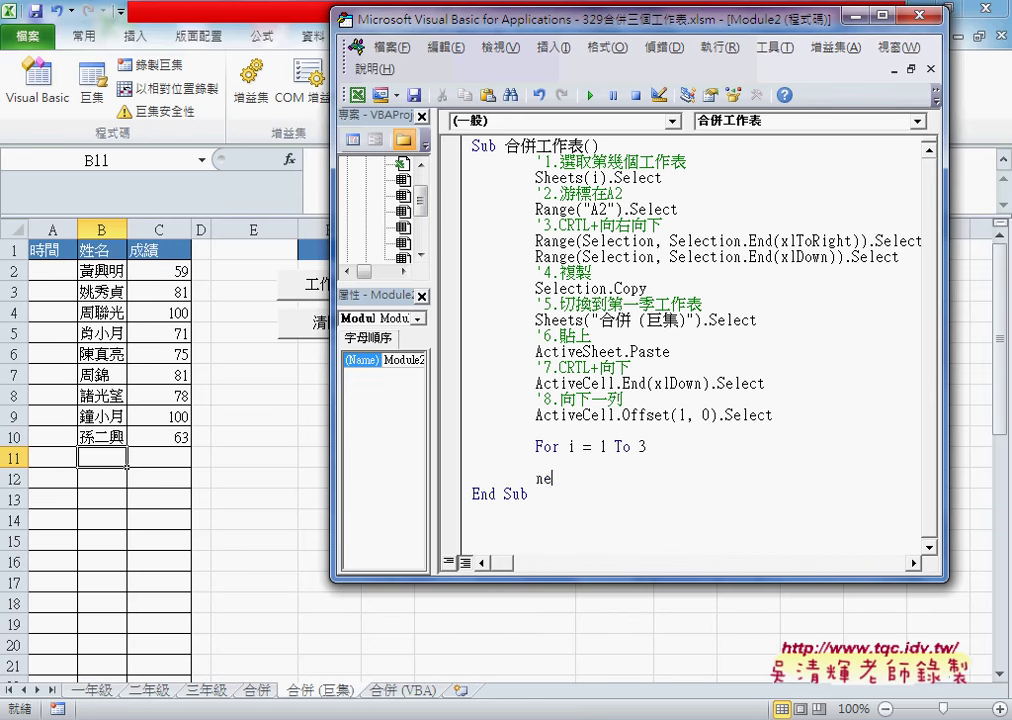
type("xt")
left_click(600, 177)
double_click(602, 446)
double_click(600, 177)
Move the recorded steps inside the loop, indent them, and delete the extra blank lines.
left_click_drag(535, 430, 478, 162)
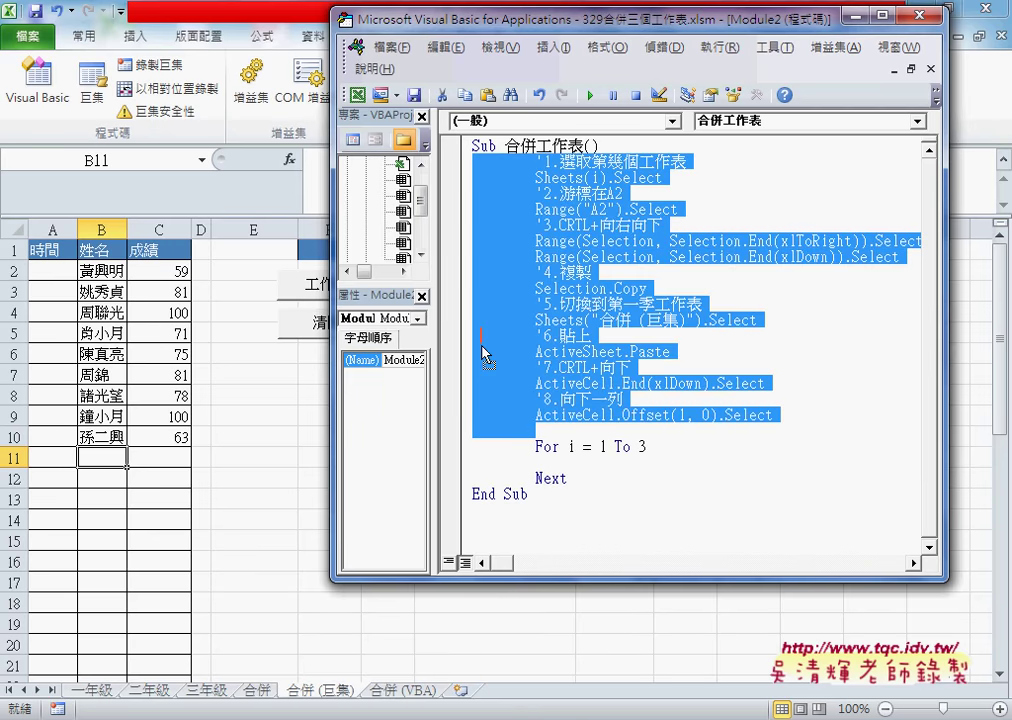
left_click_drag(474, 458, 477, 462)
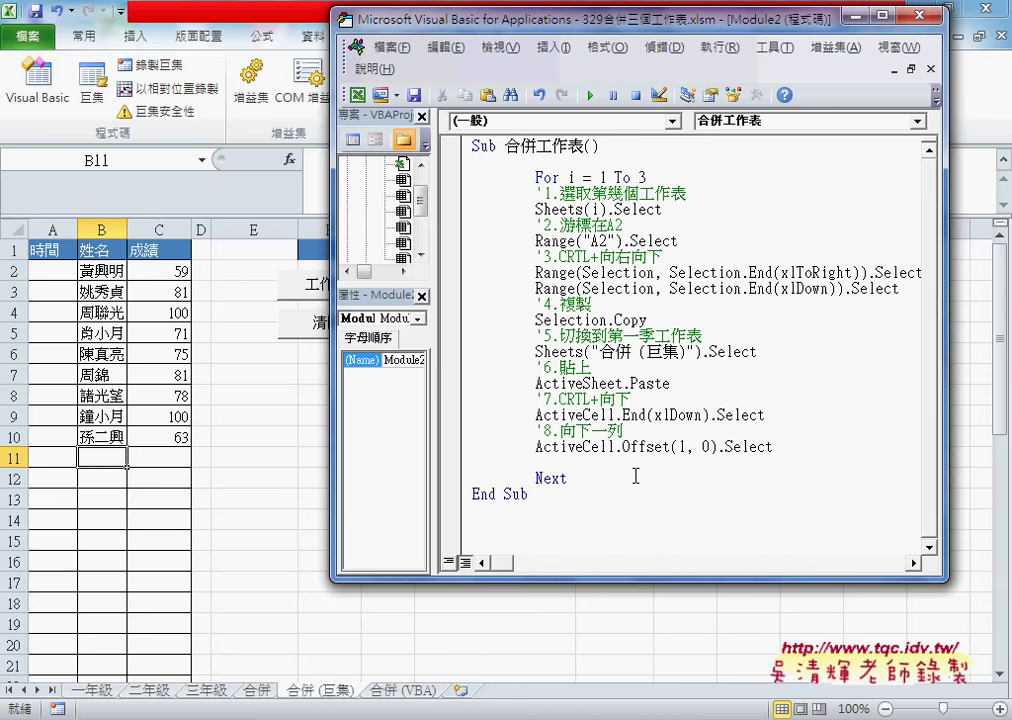
mouse_move(567, 462)
left_mouse_down()
mouse_move(428, 277)
mouse_move(433, 203)
left_mouse_up()
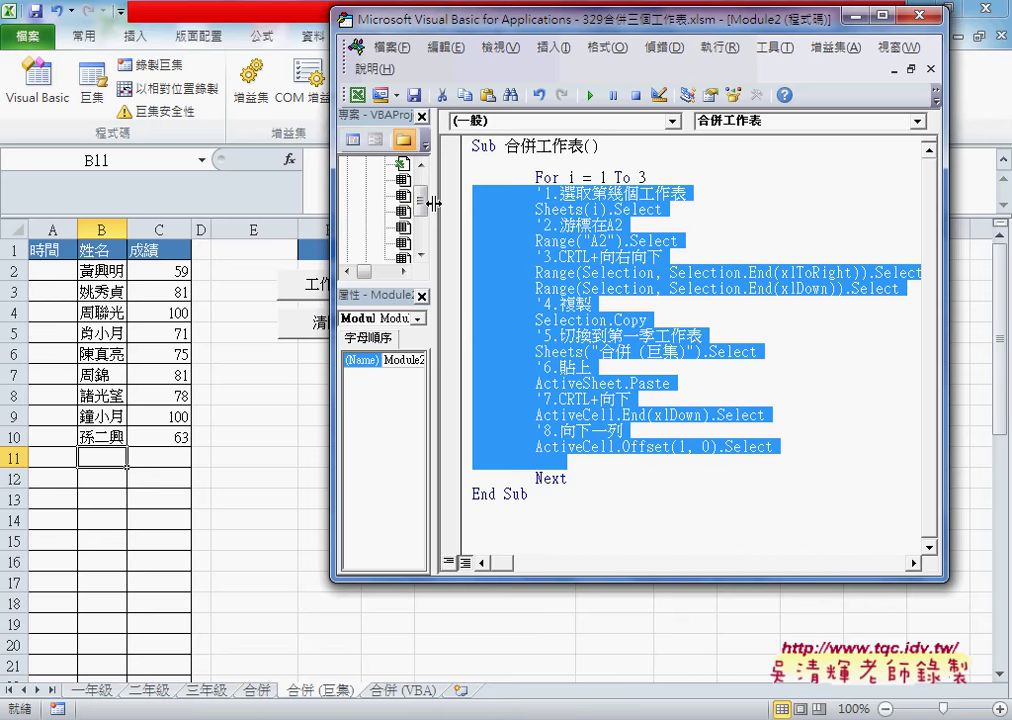
key("Tab")
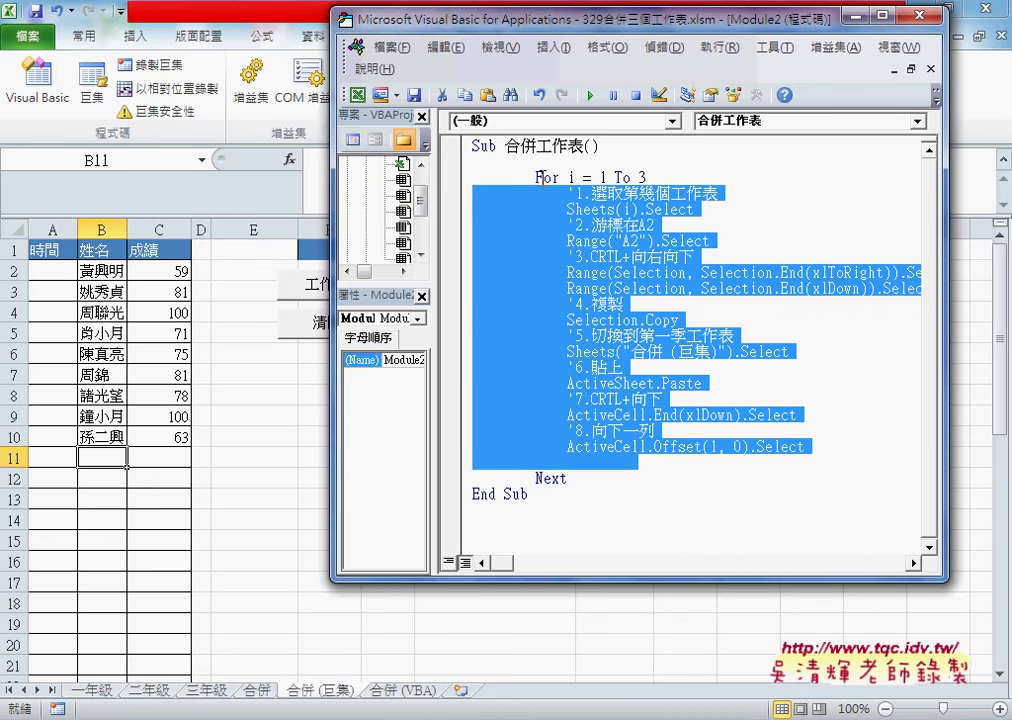
left_click(548, 466)
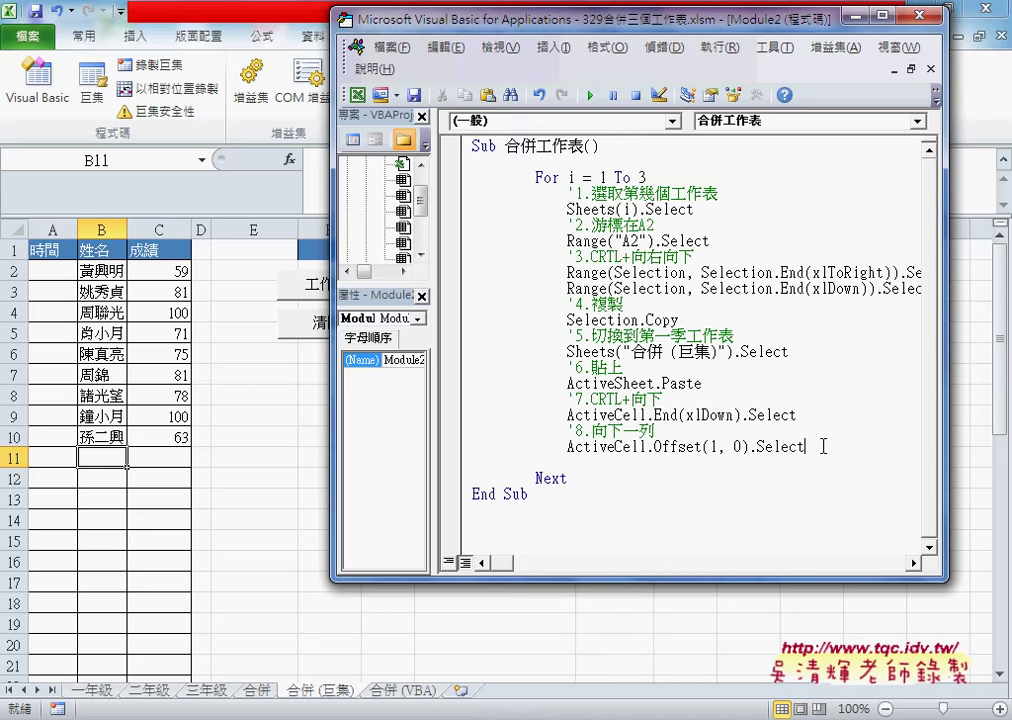
key("BackSpace")
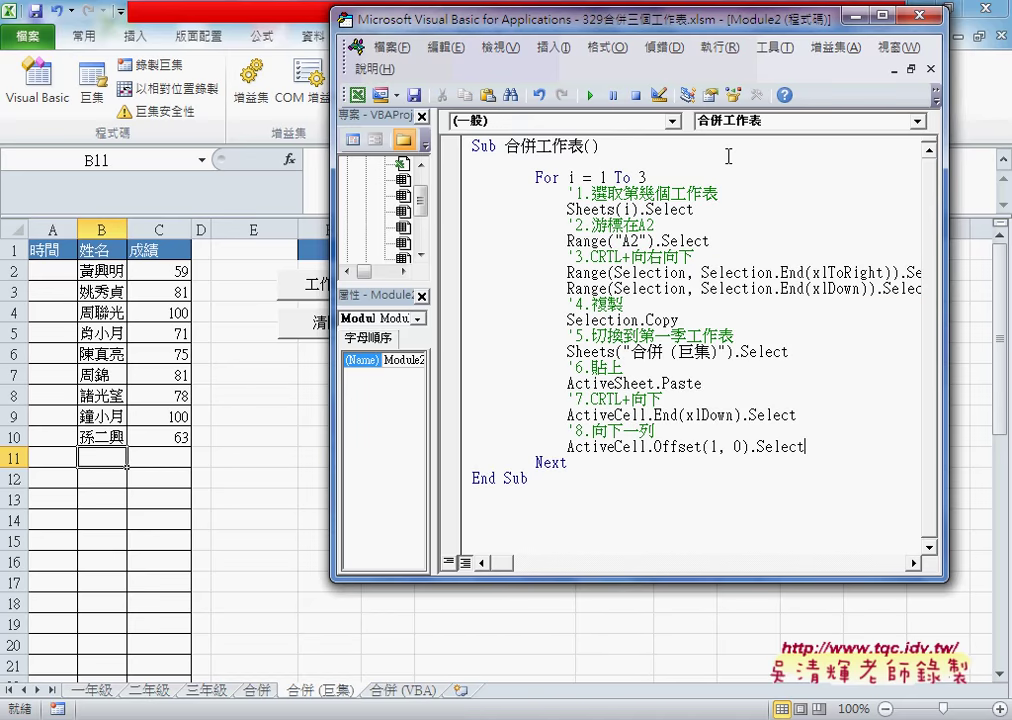
key("Delete")
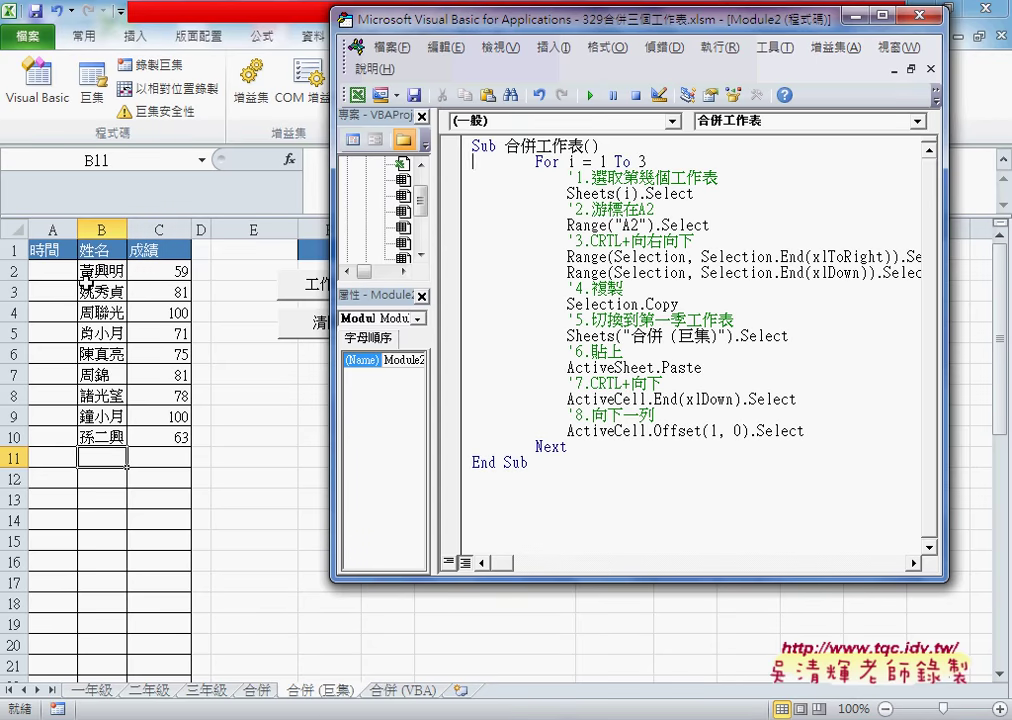
Clear the merged names and scores in B2:C10.
mouse_move(84, 270)
left_mouse_down()
mouse_move(166, 447)
mouse_move(177, 441)
left_mouse_up()
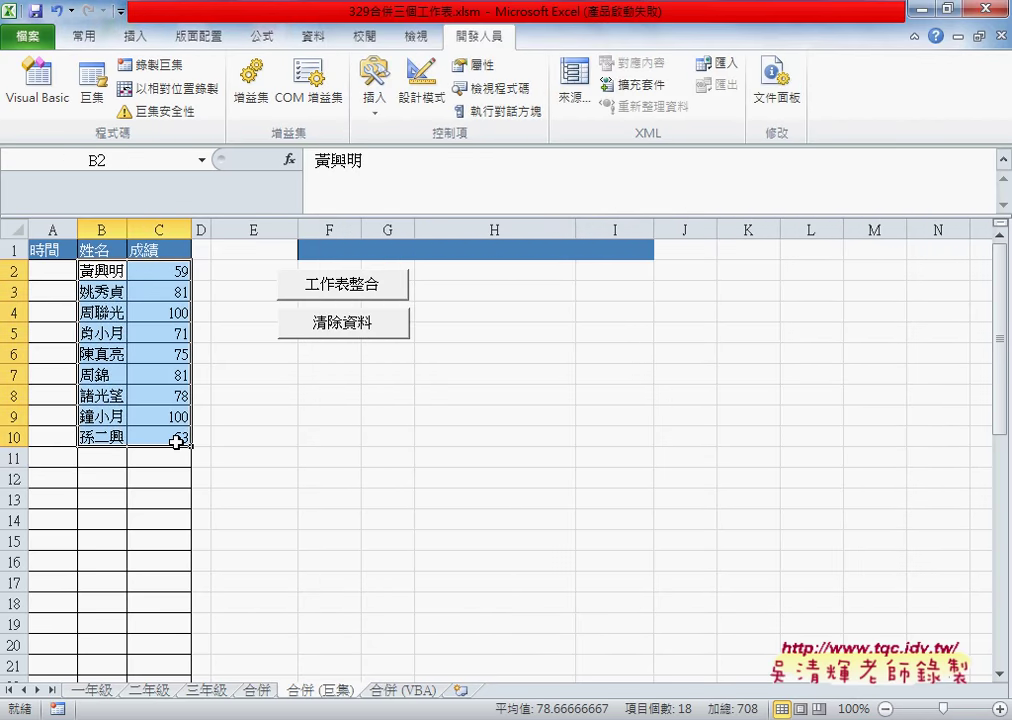
key("Delete")
key("alt+F11")
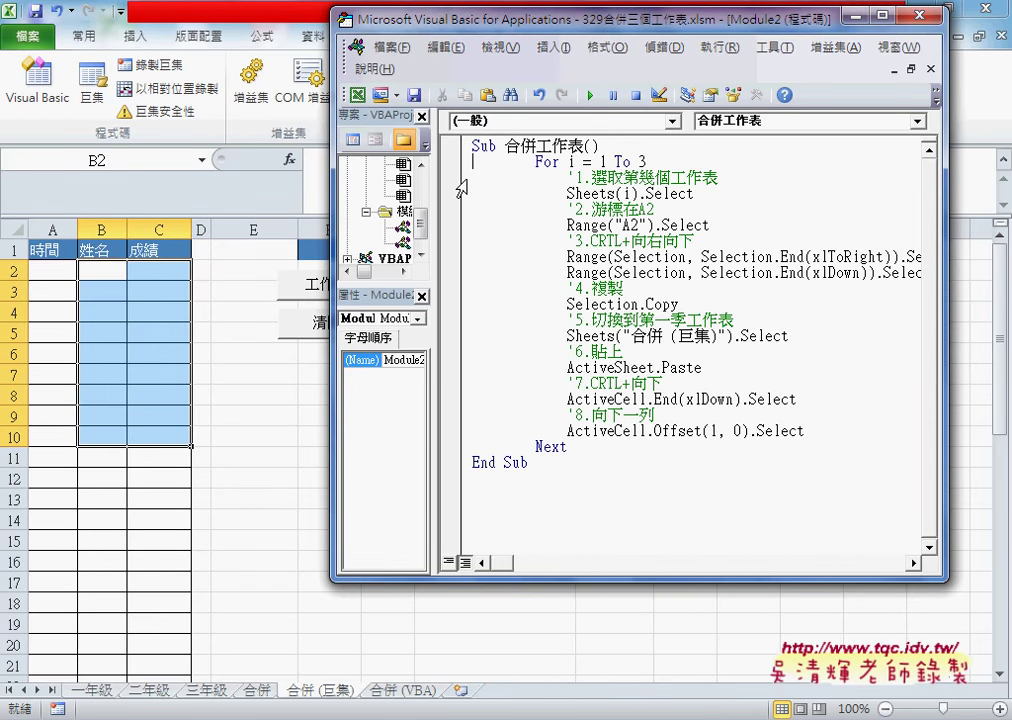
Review the loop body and place the caret inside the 合併工作表 macro.
left_click_drag(461, 185, 460, 430)
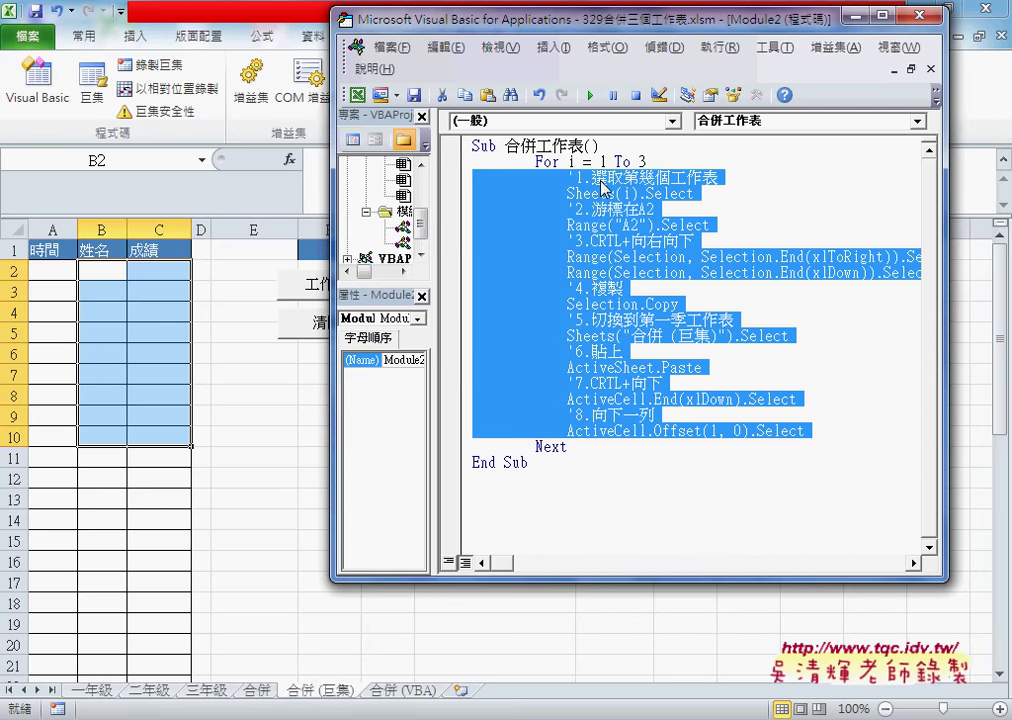
mouse_move(645, 197)
left_mouse_down()
mouse_move(652, 203)
mouse_move(590, 178)
left_mouse_up()
mouse_move(593, 182)
left_mouse_down()
mouse_move(655, 230)
mouse_move(649, 224)
left_mouse_up()
left_click(609, 225)
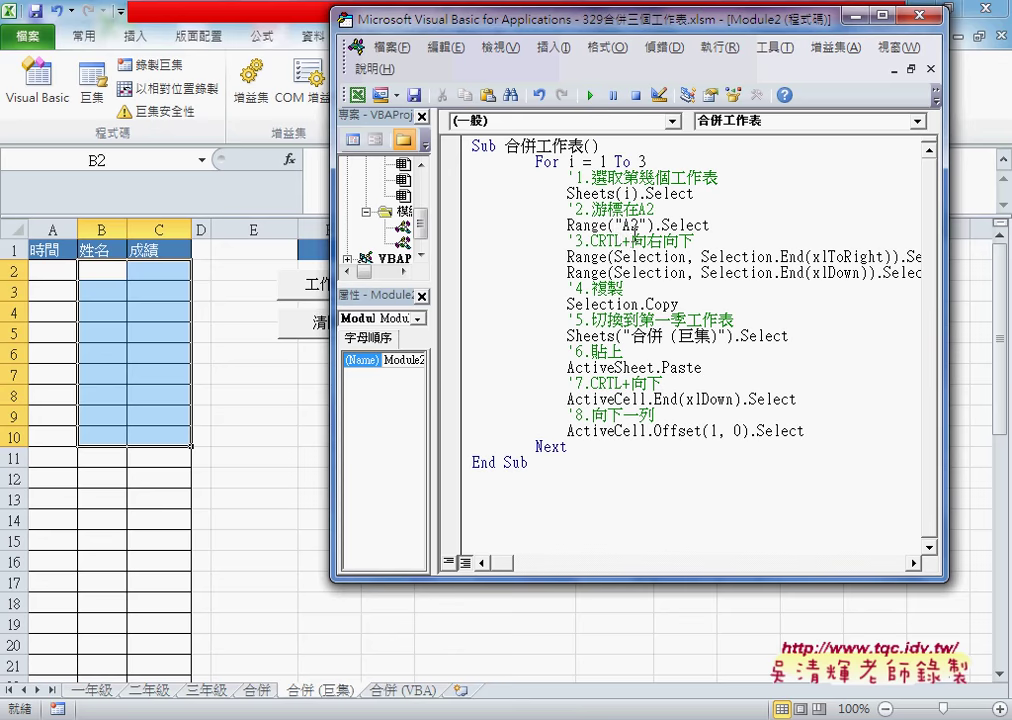
Step through the first loop pass with F8, pasting the 一年級 data into 合併(巨集).
key("F8")
key("F8")
key("F8")
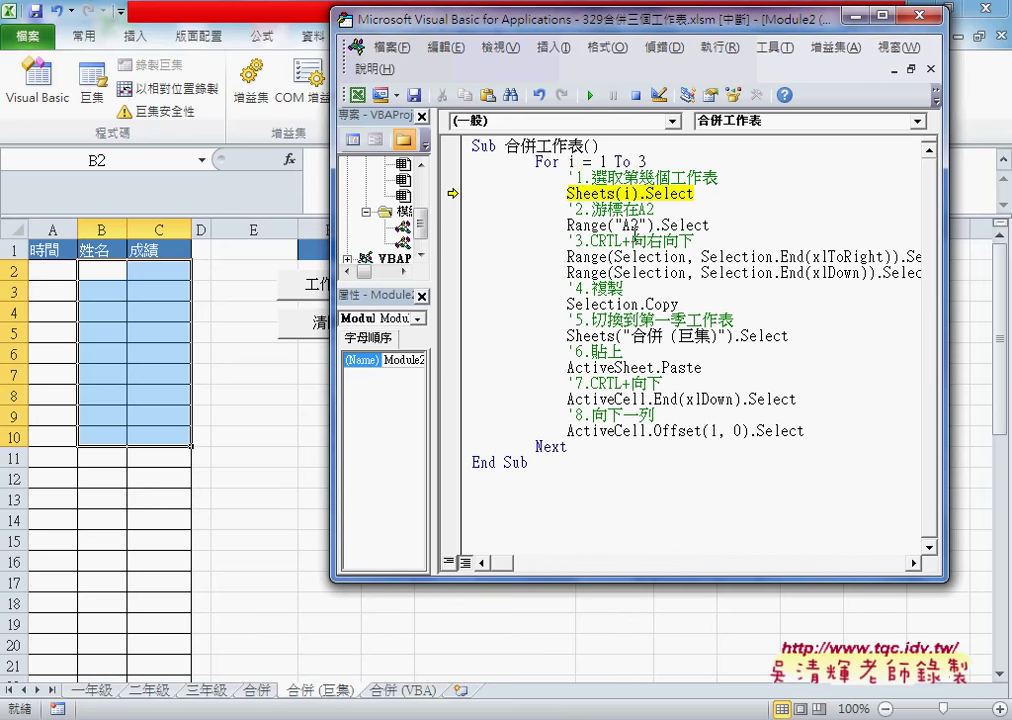
mouse_move(571, 161)
key("F8")
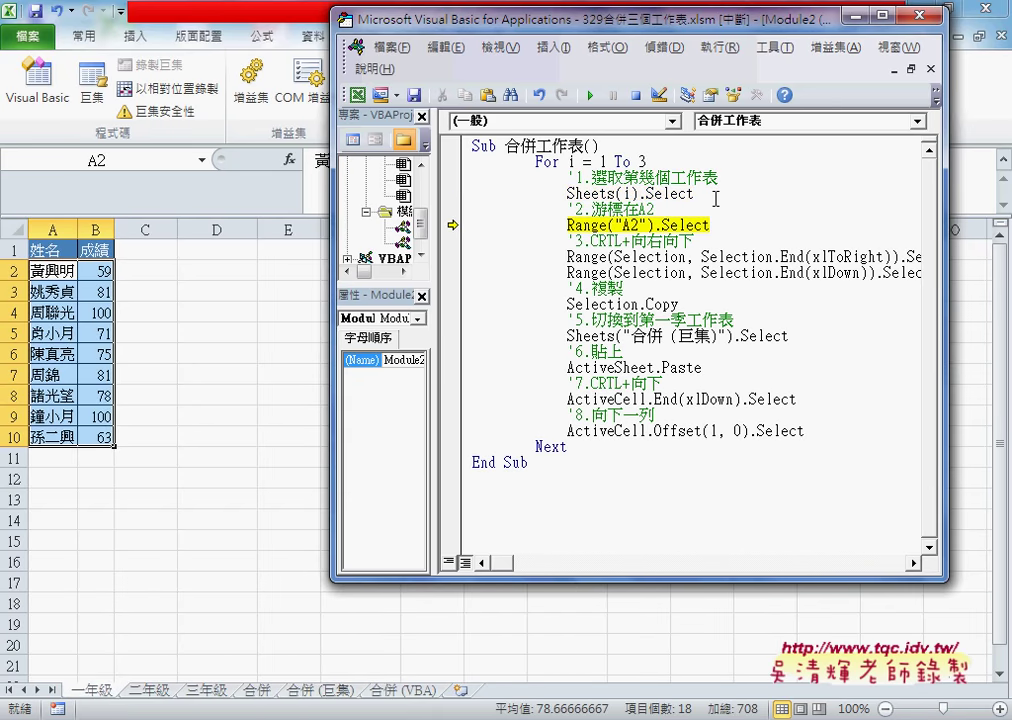
key("F8")
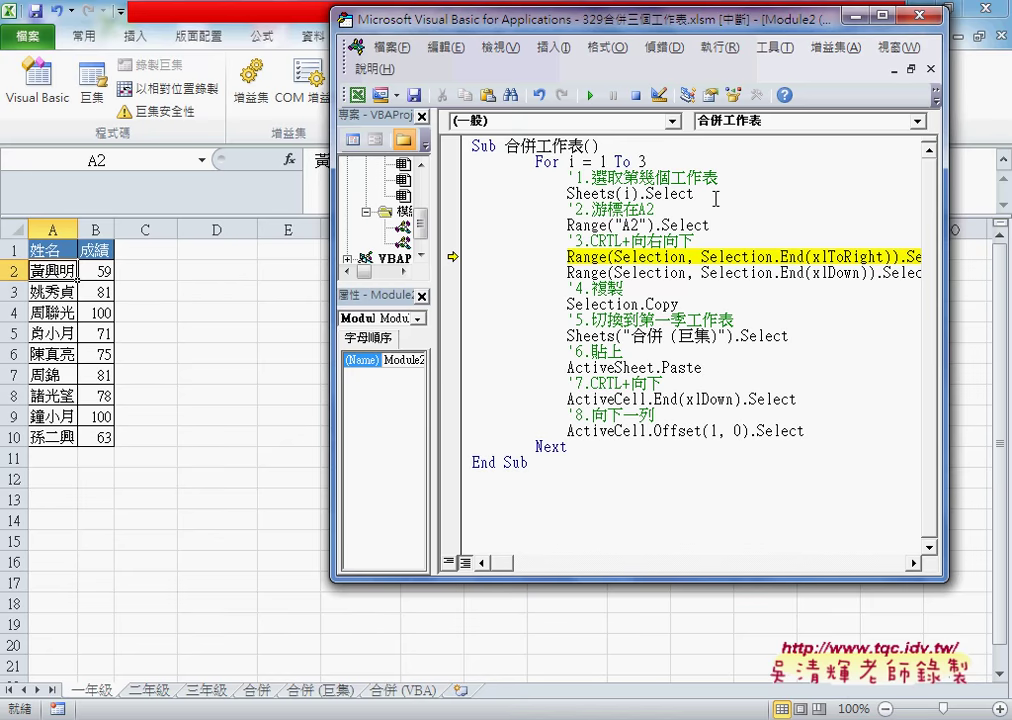
key("F8")
key("F8")
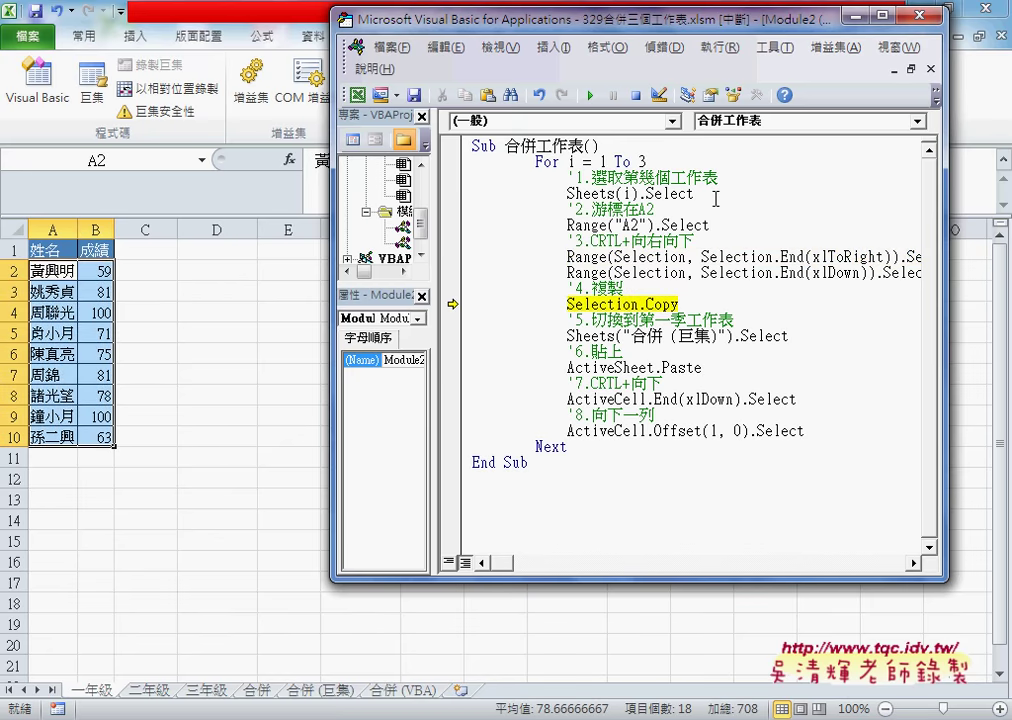
key("F8")
key("F8")
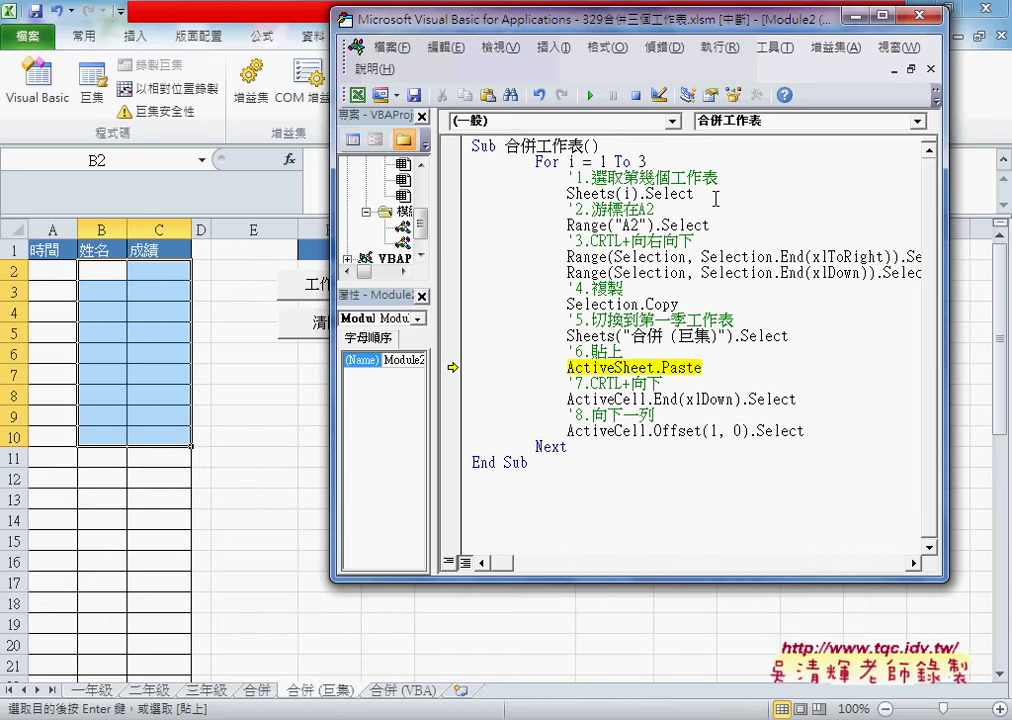
key("F8")
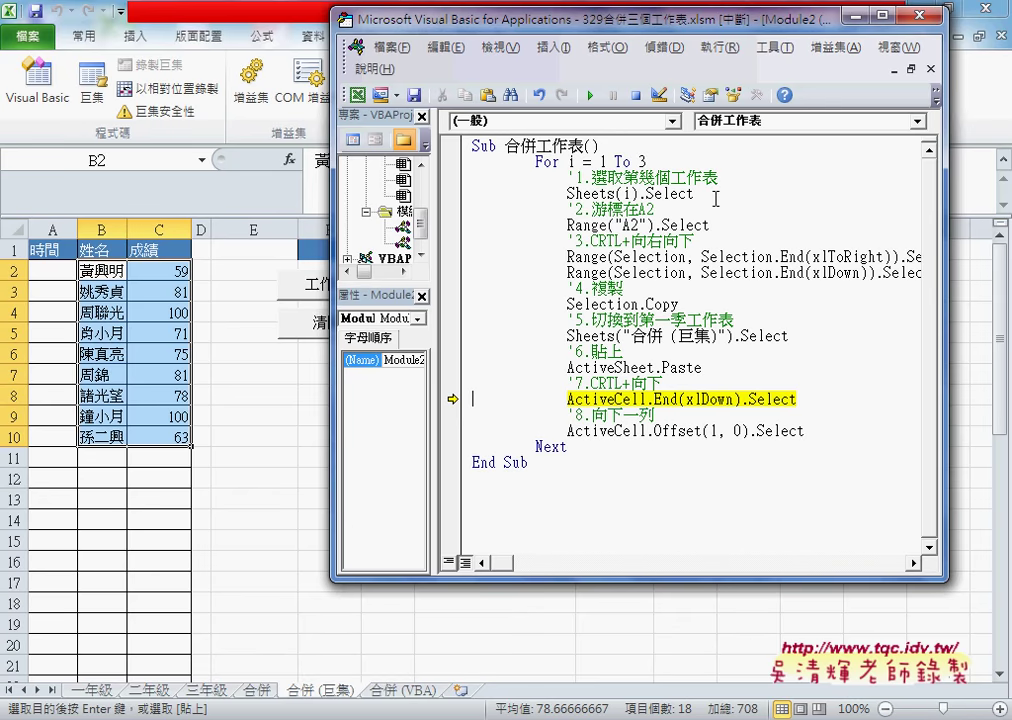
key("F8")
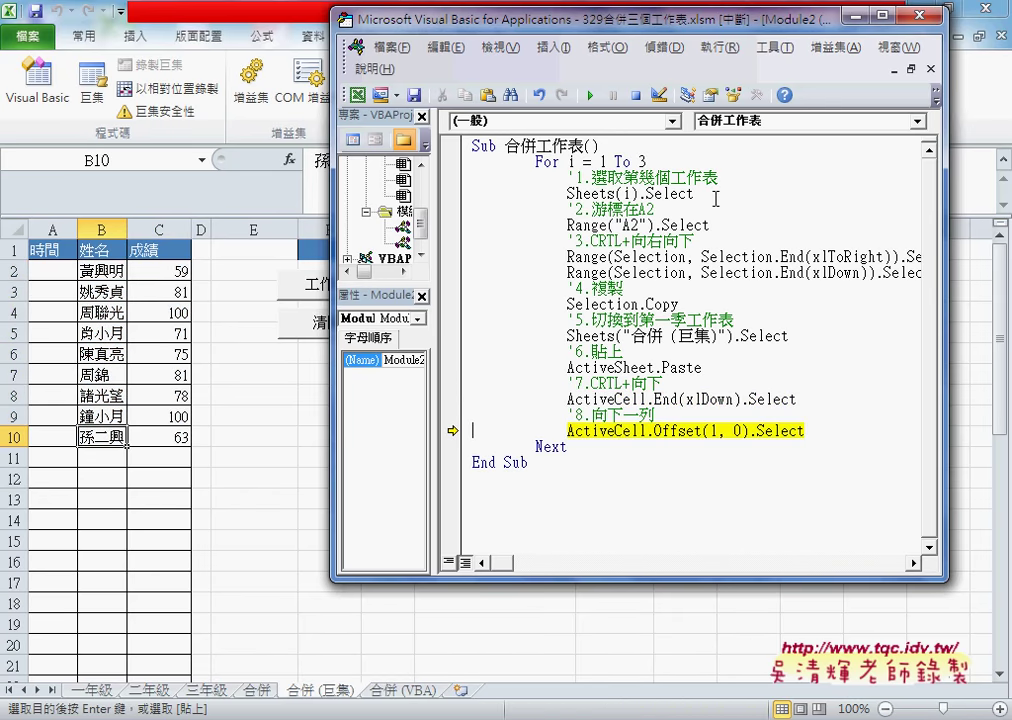
key("F8")
key("F8")
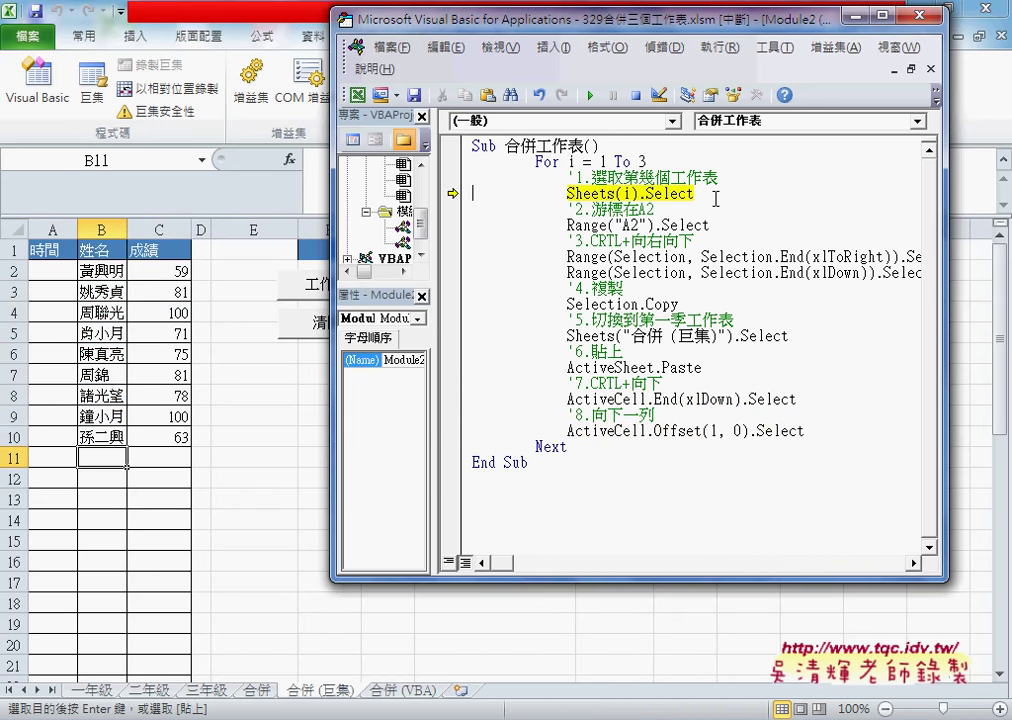
key("F8")
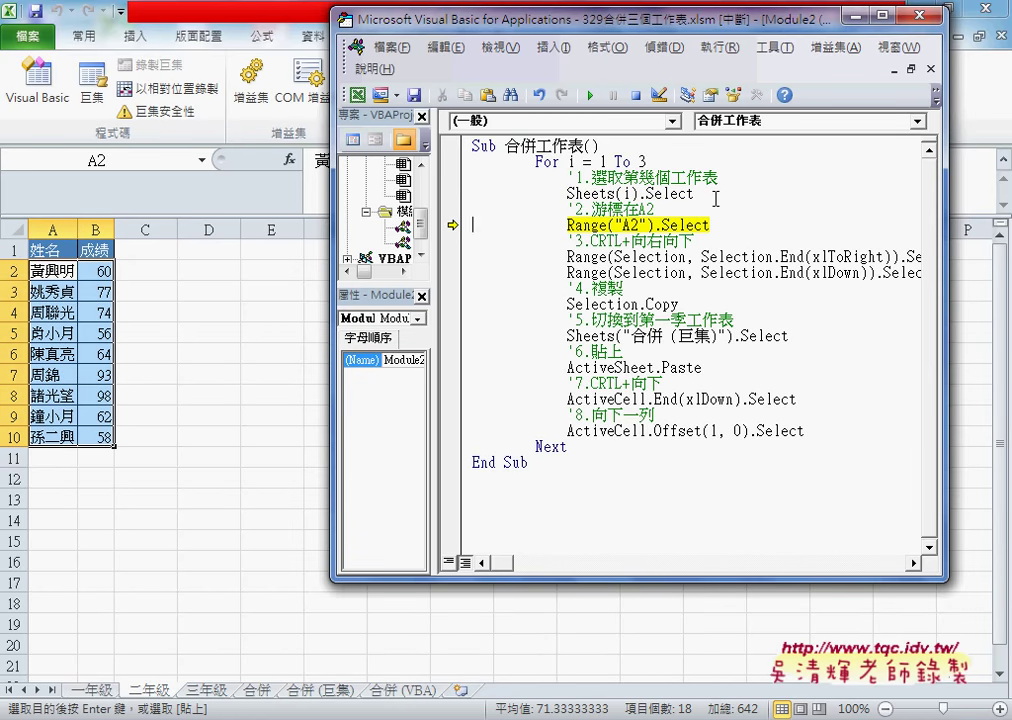
Keep stepping to append the 二年級 and 三年級 data below.
key("F8")
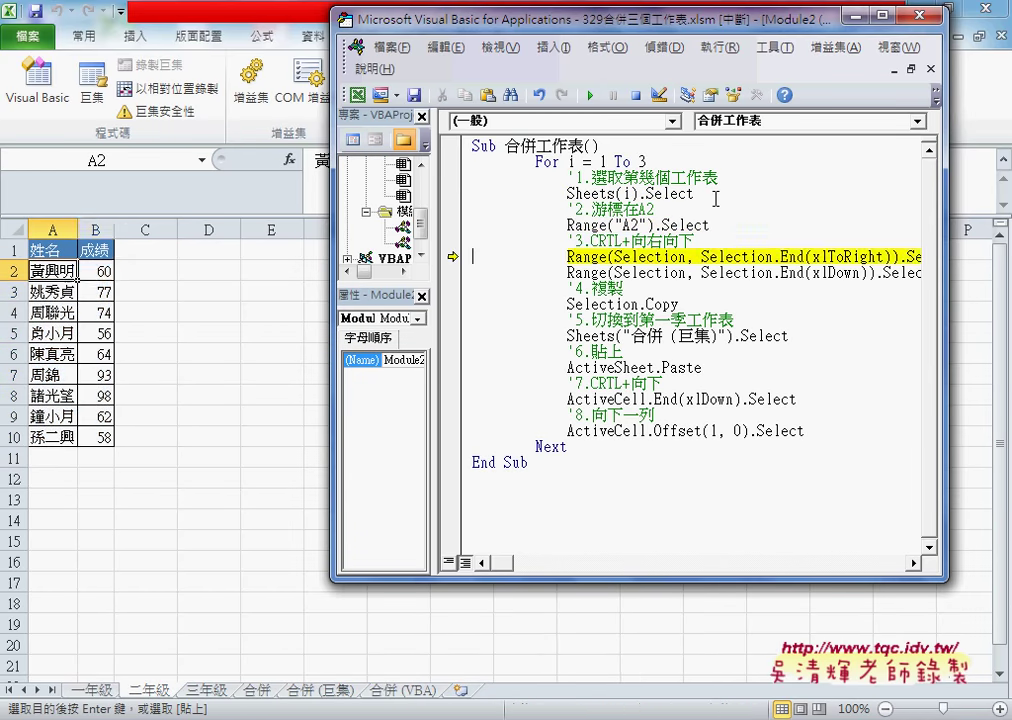
key("F8")
key("F8")
key("F8")
key("F8")
key("F8")
key("F8")
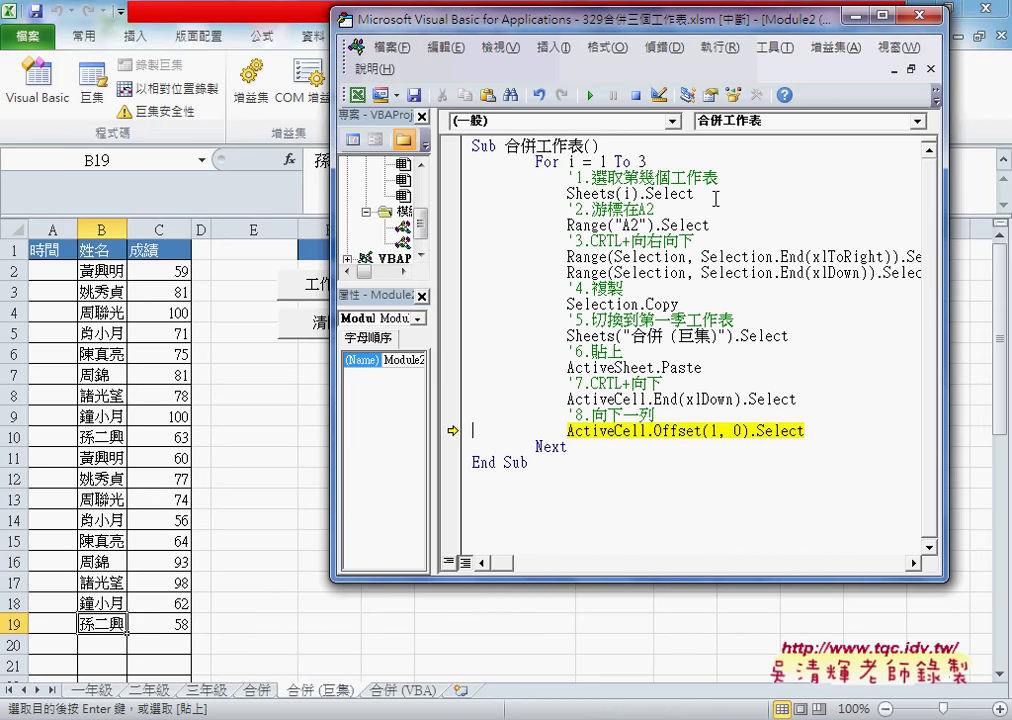
key("F8")
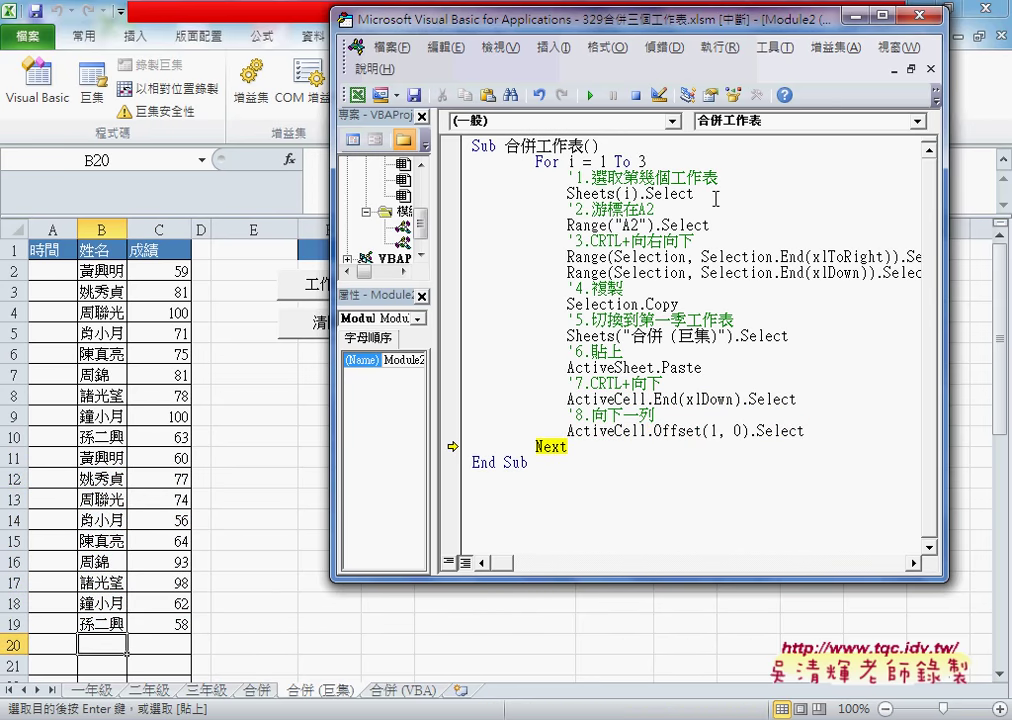
key("F8")
key("F8")
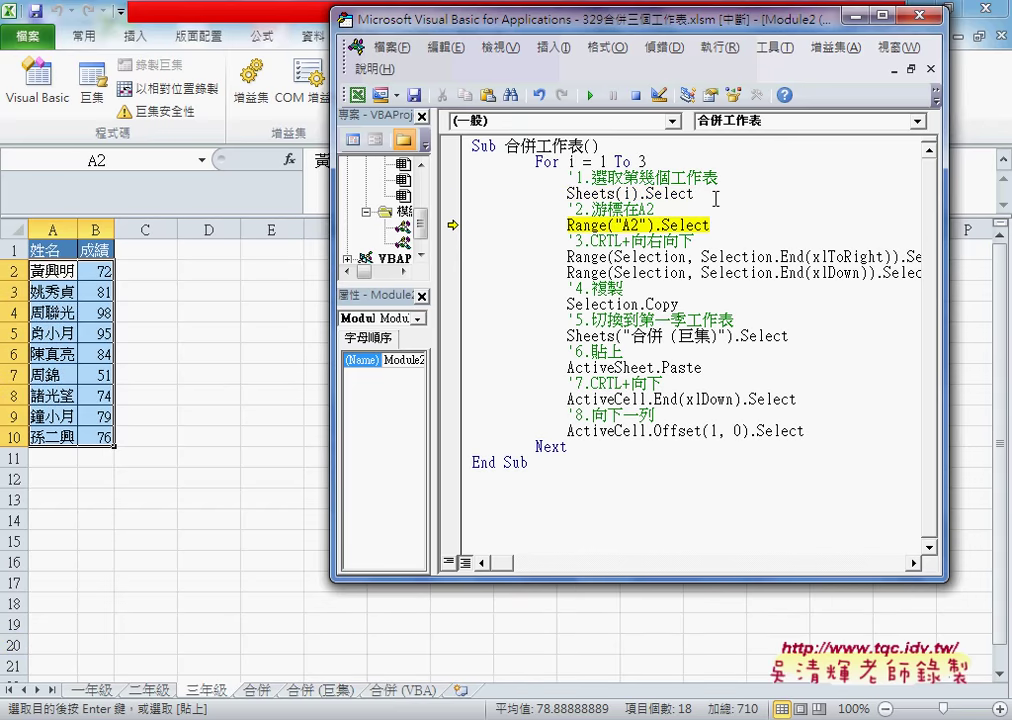
key("F8")
key("F8")
key("F8")
key("F8")
key("F8")
key("F8")
key("F8")
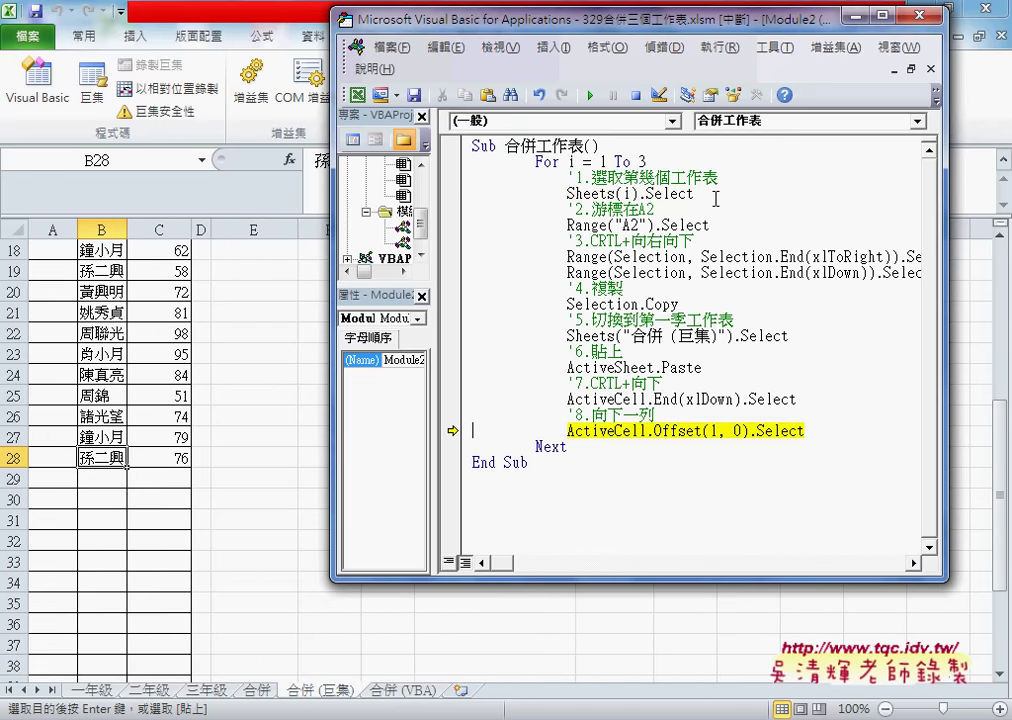
key("F8")
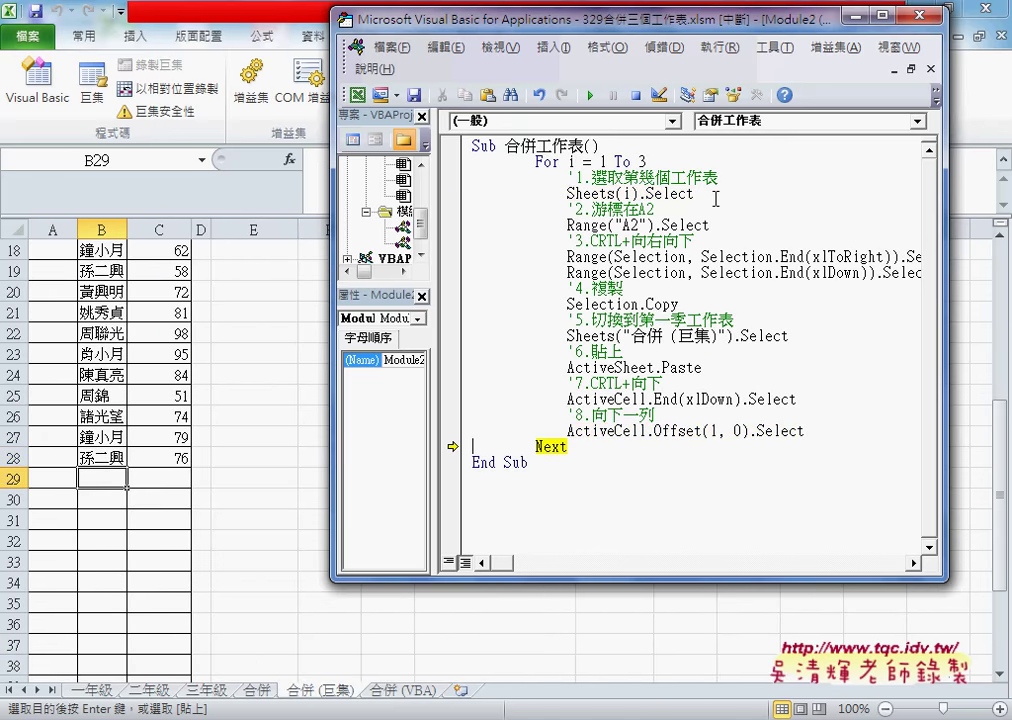
Add a blank line after Next and check the merged results under the 姓名 header.
left_click(581, 450)
key("Return")
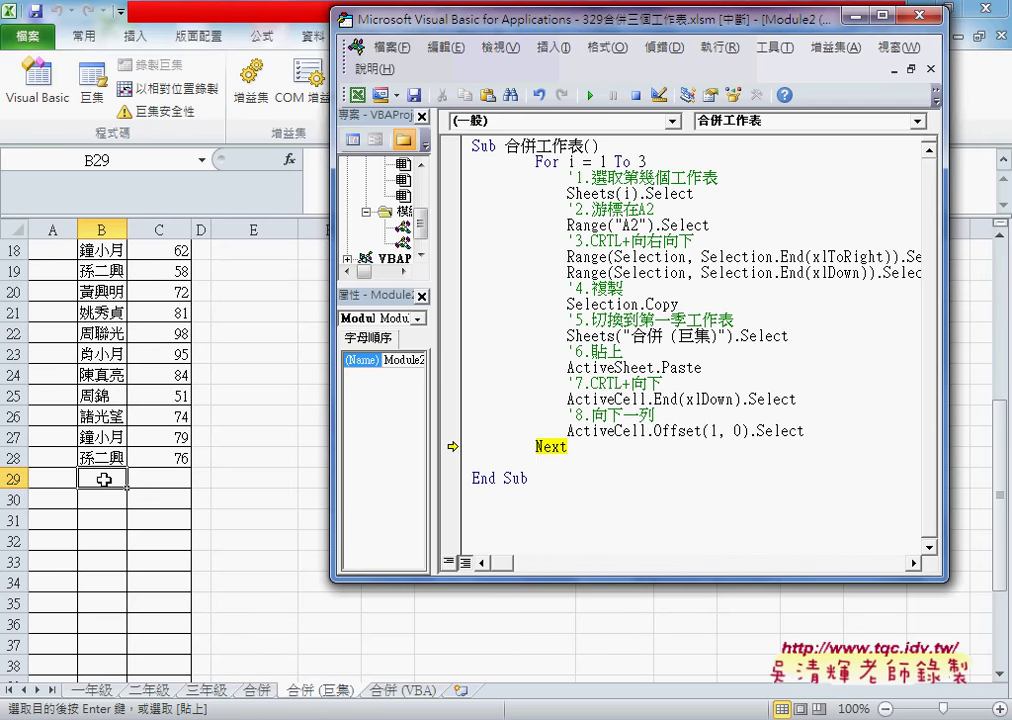
left_click_drag(567, 447, 462, 466)
left_click(149, 478)
scroll(149, 478, "up", 2)
scroll(149, 478, "up", 4)
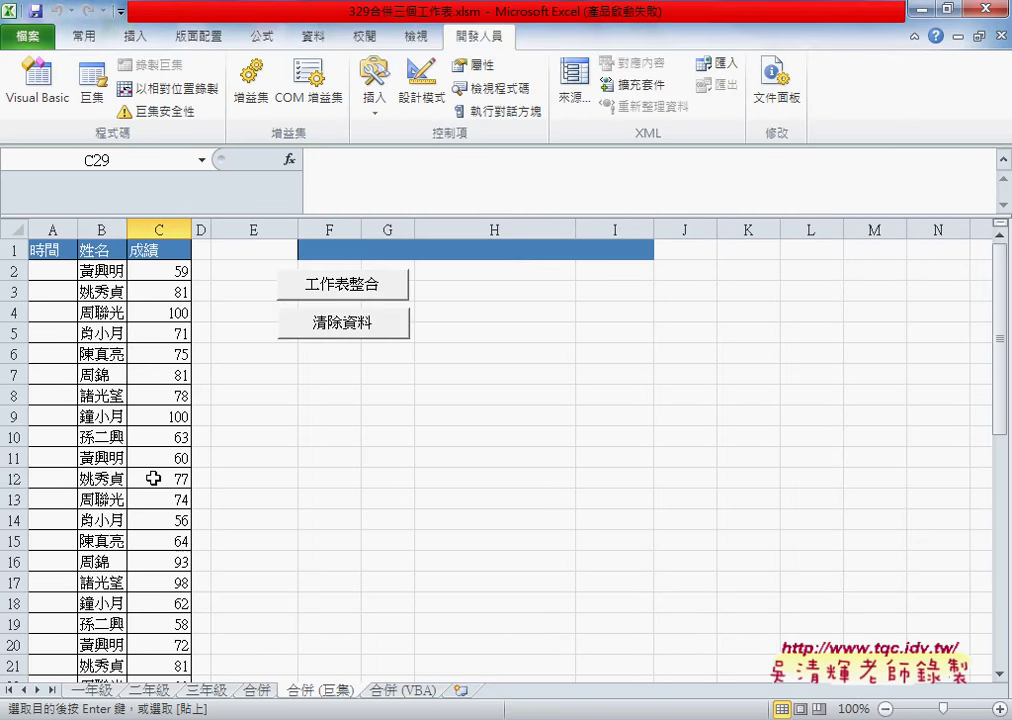
left_click(115, 272)
left_click(111, 249)
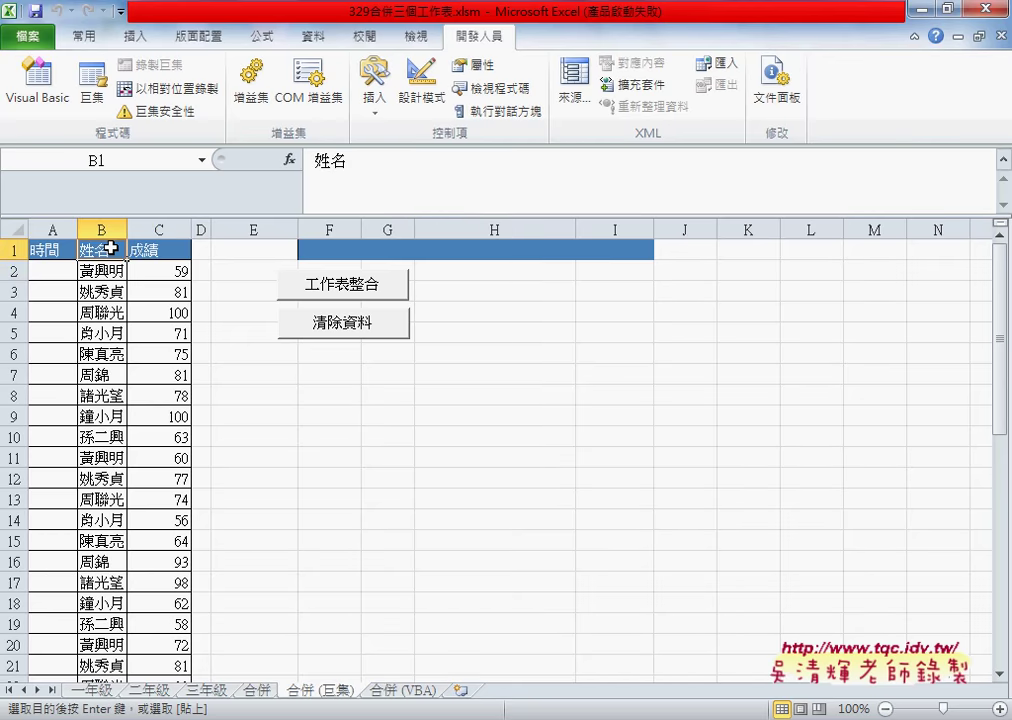
key("alt+F11")
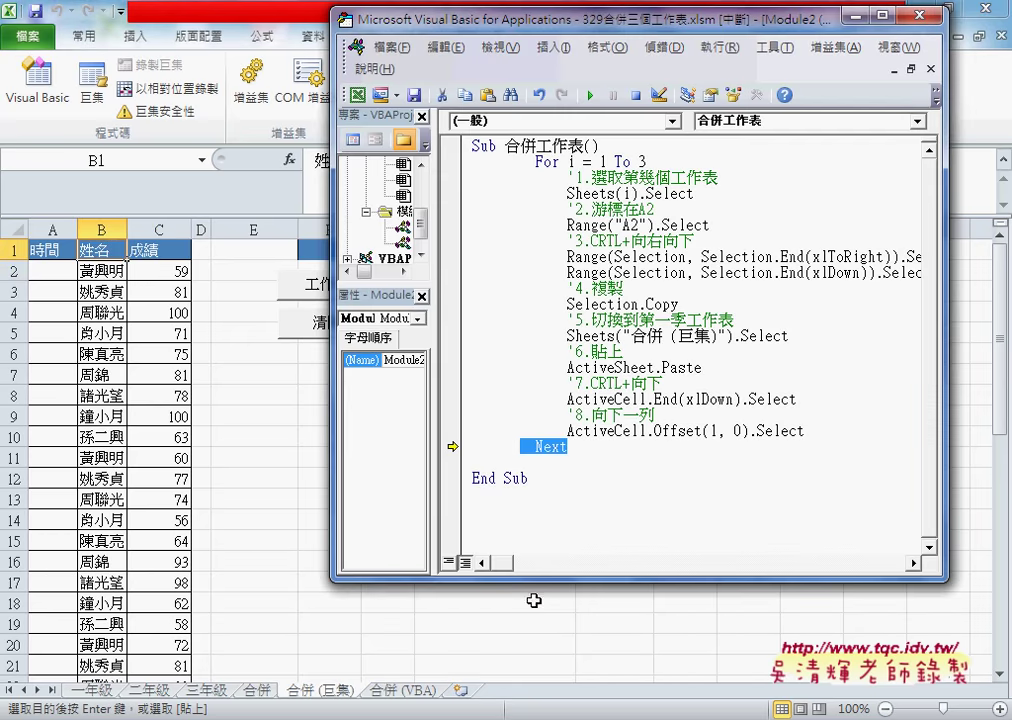
left_click(584, 465)
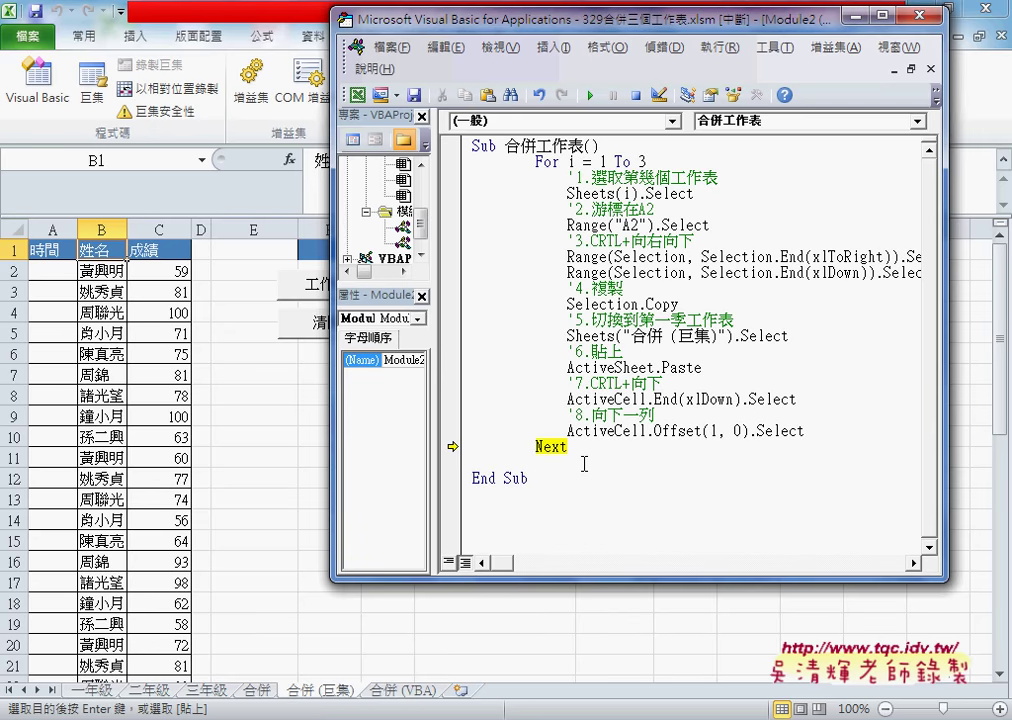
Write Range("B1").Select on the new line after Next.
type("range")
type("(\"B")
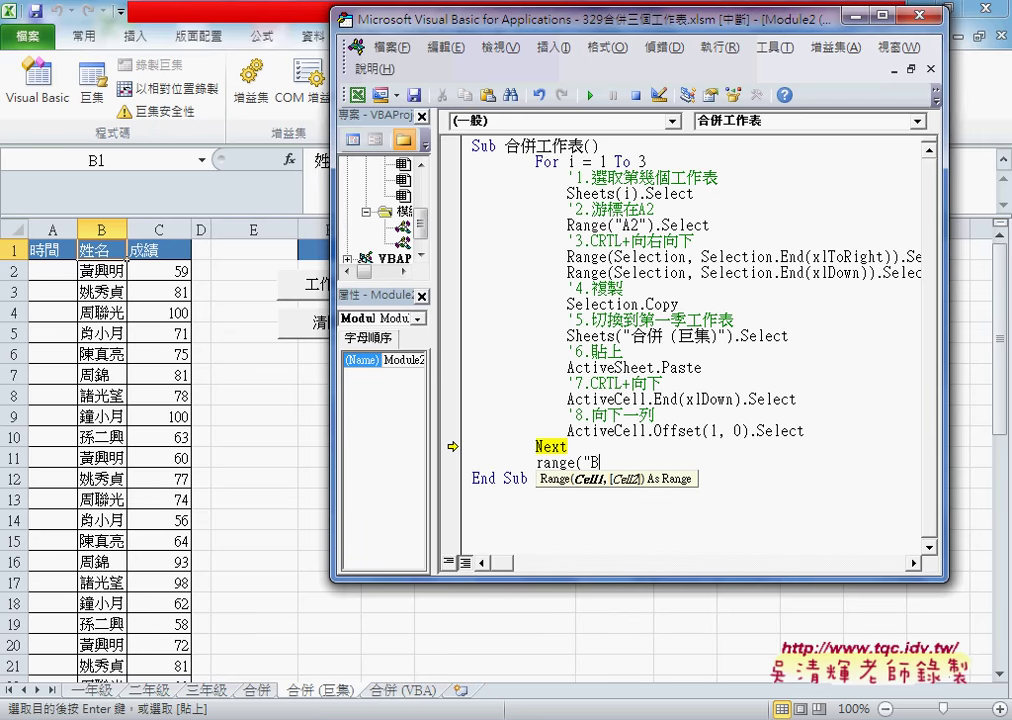
type("1\")")
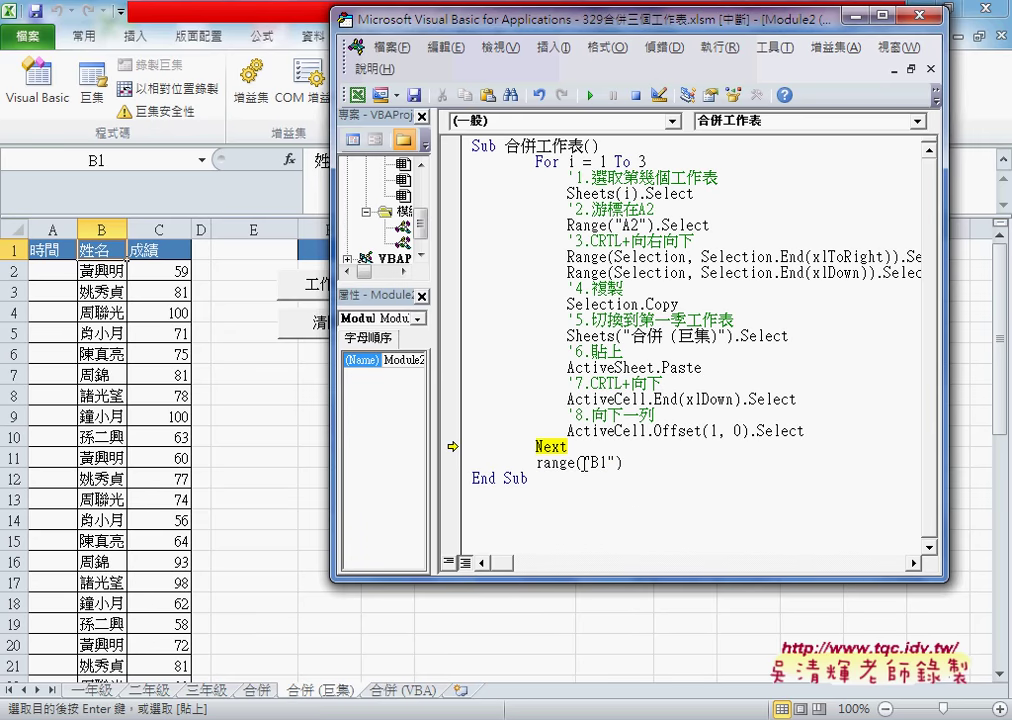
type(".se")
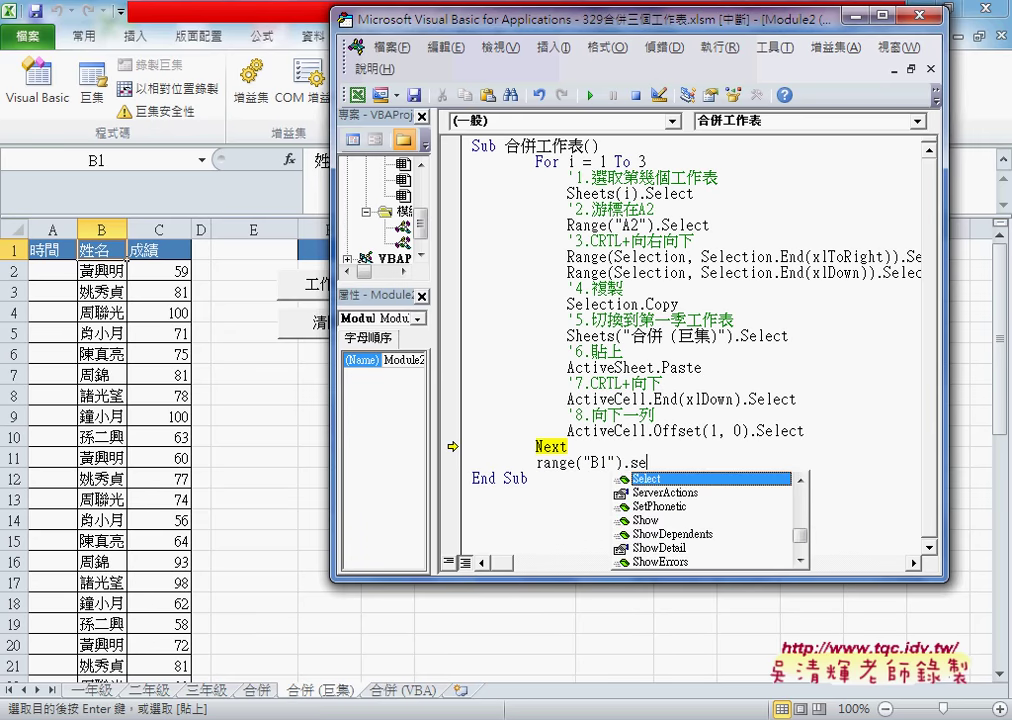
key("Tab")
key("Down")
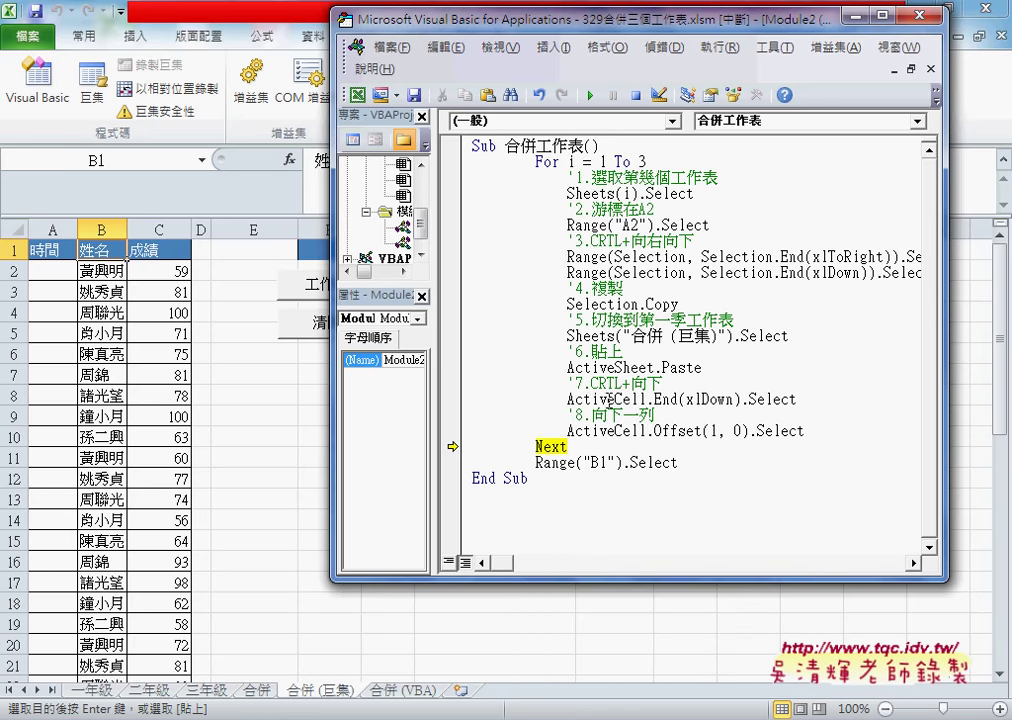
Finish the macro, clear data with 清除資料, rerun it, and review the refilled 合併(巨集) sheet.
left_click(591, 97)
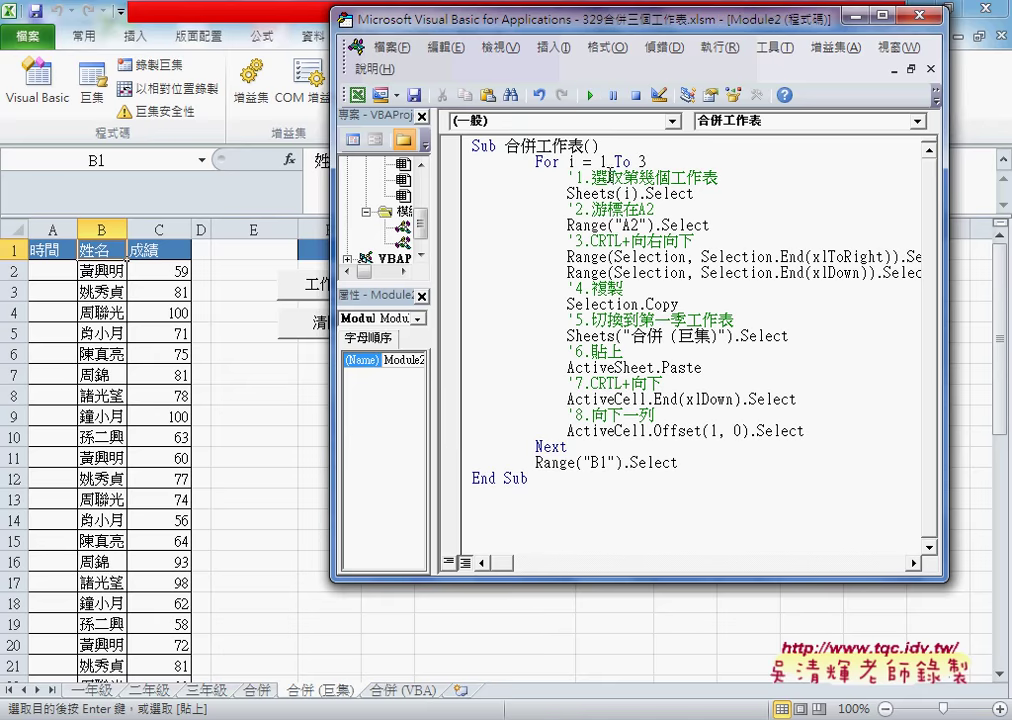
left_click(309, 327)
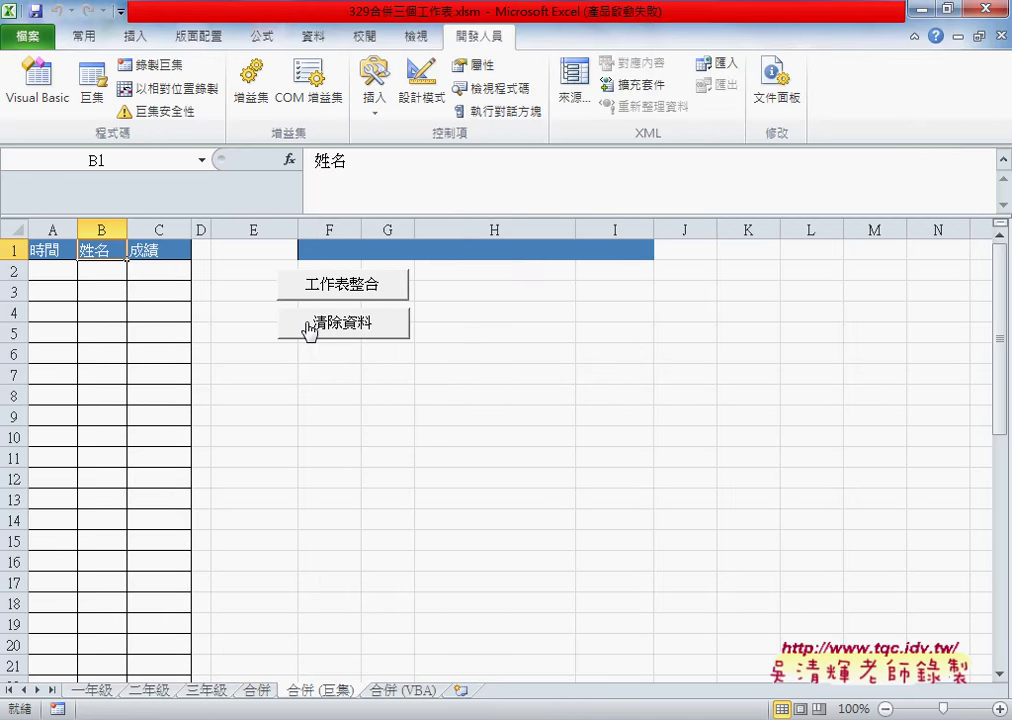
key("alt+F11")
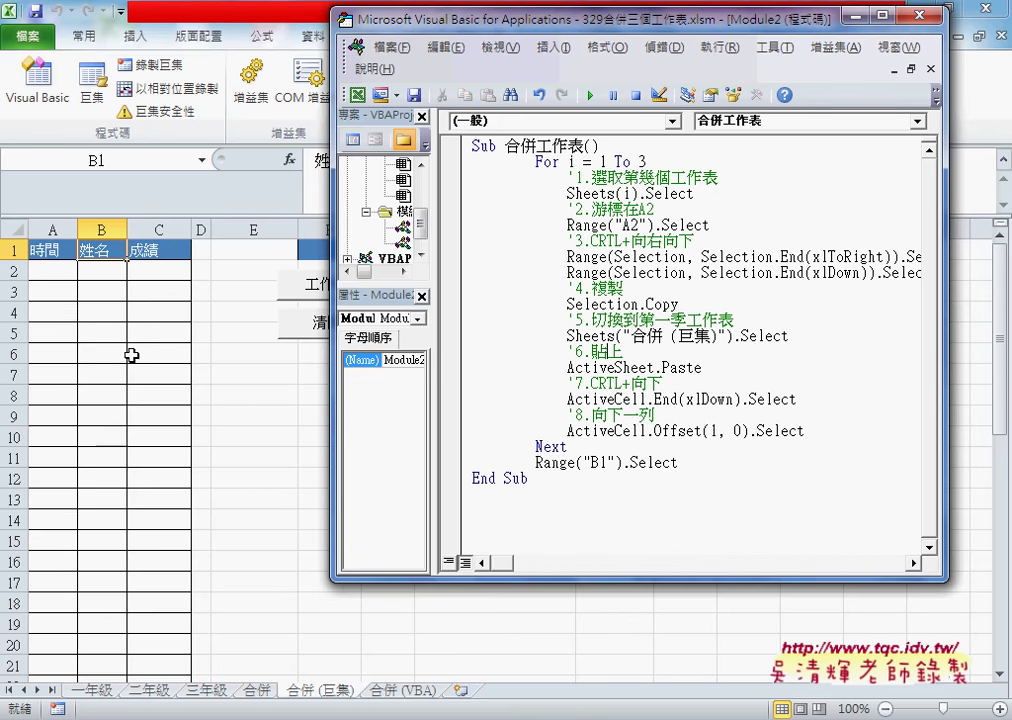
left_click(589, 96)
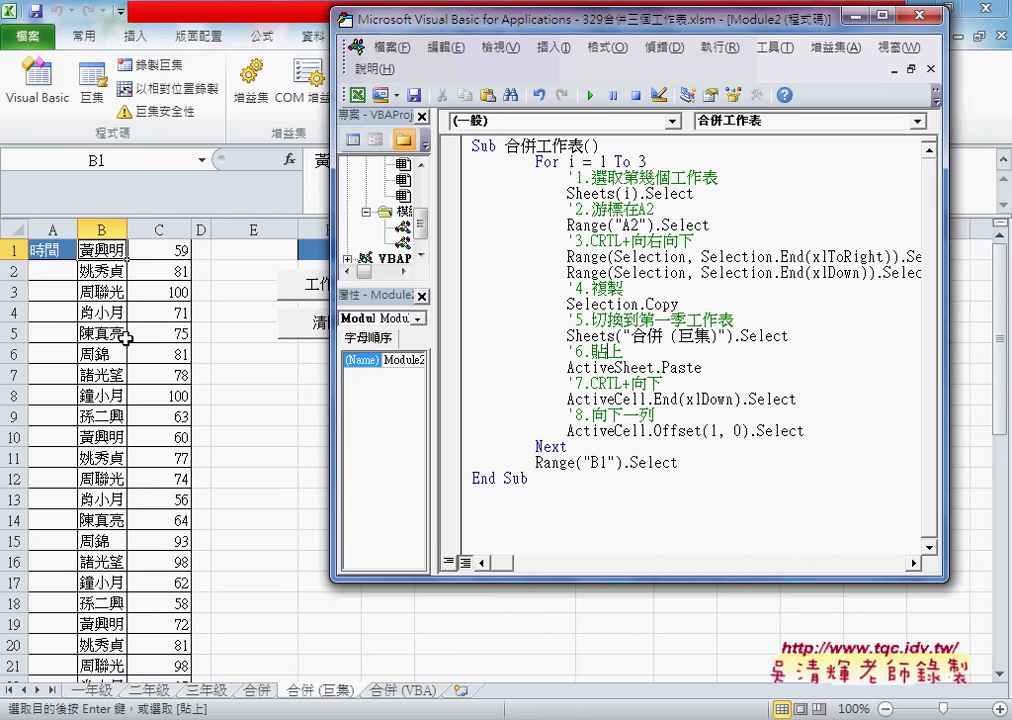
left_click(227, 474)
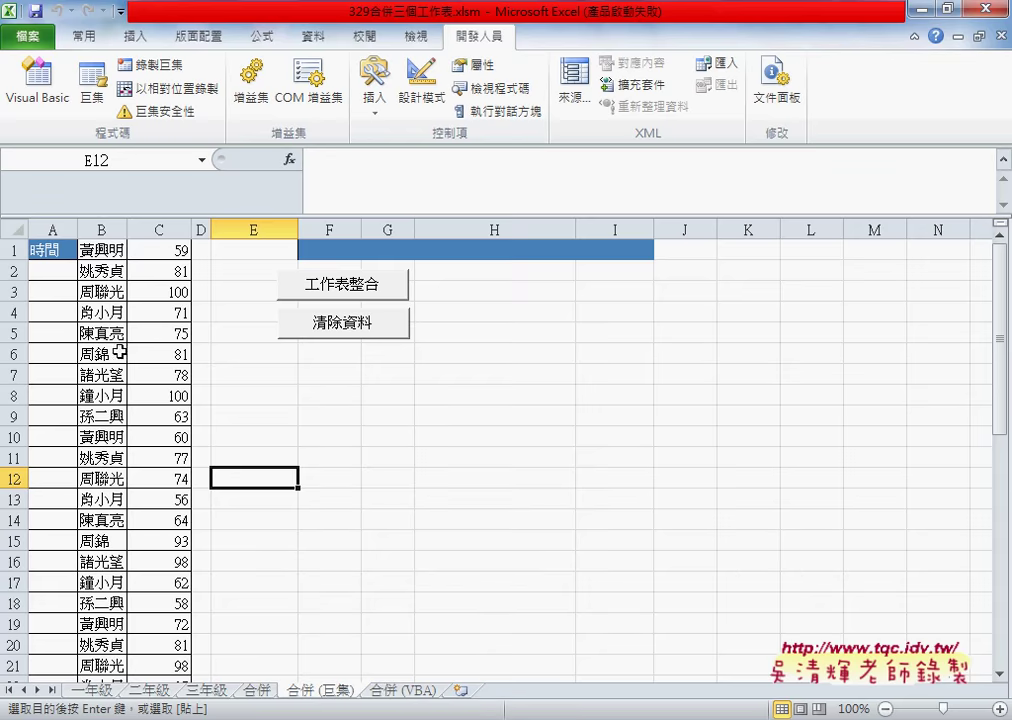
scroll(163, 416, "down", 4)
scroll(163, 416, "up", 3)
scroll(163, 416, "up", 1)
left_click(97, 248)
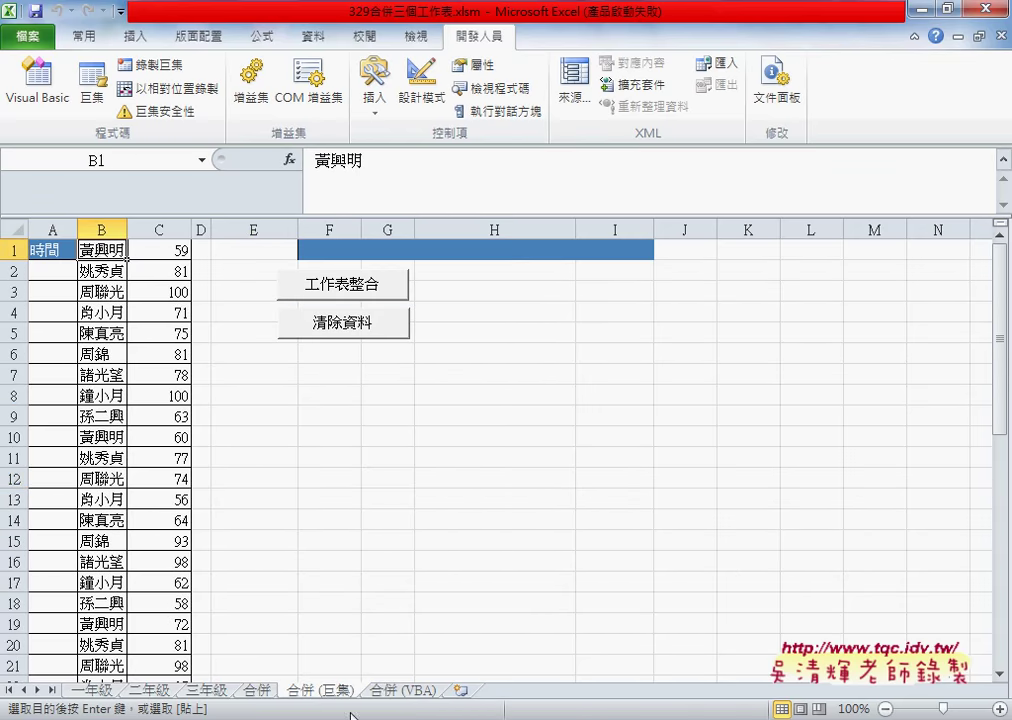
left_click(222, 690)
left_click_drag(50, 251, 168, 252)
left_click(335, 688)
left_click(117, 250)
key("ctrl+v")
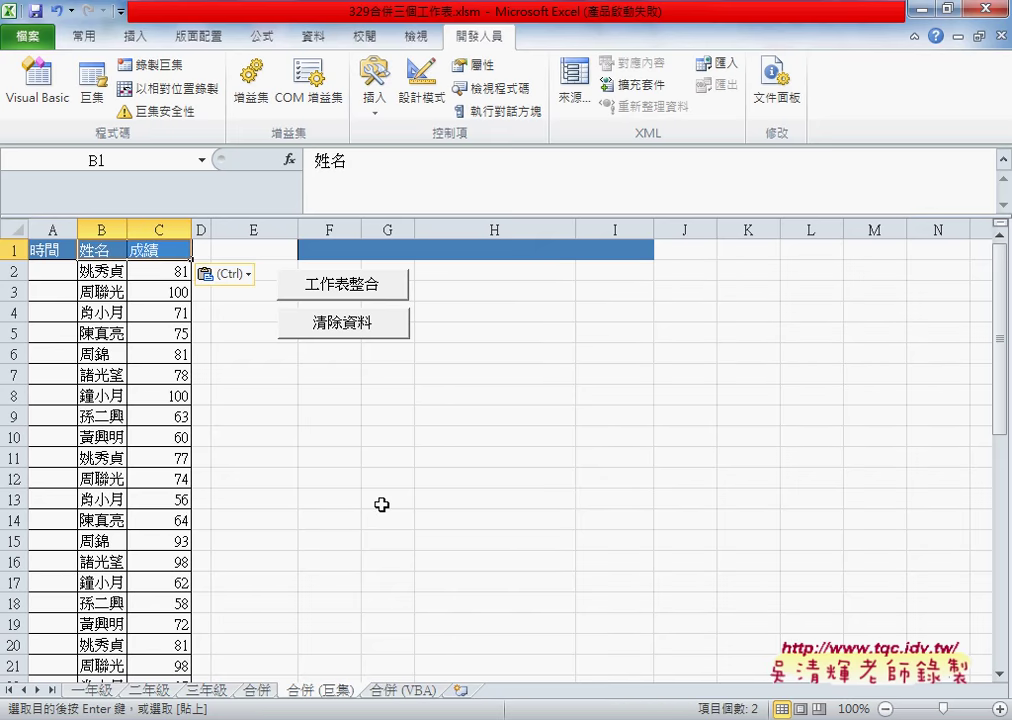
left_click(385, 500)
key("alt+F11")
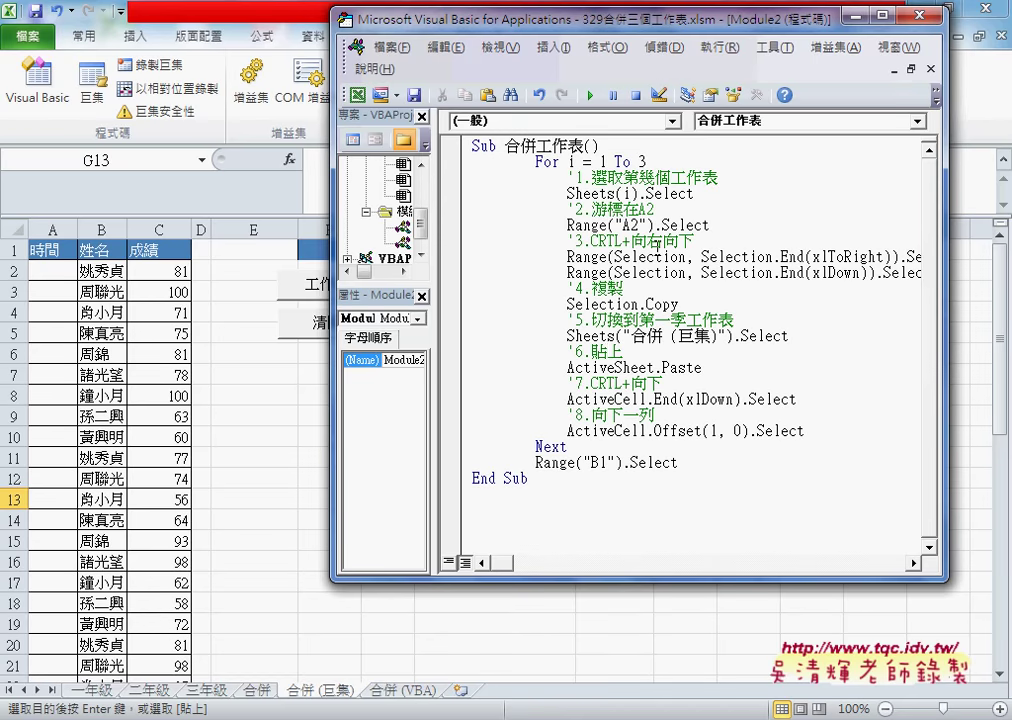
left_click(284, 330)
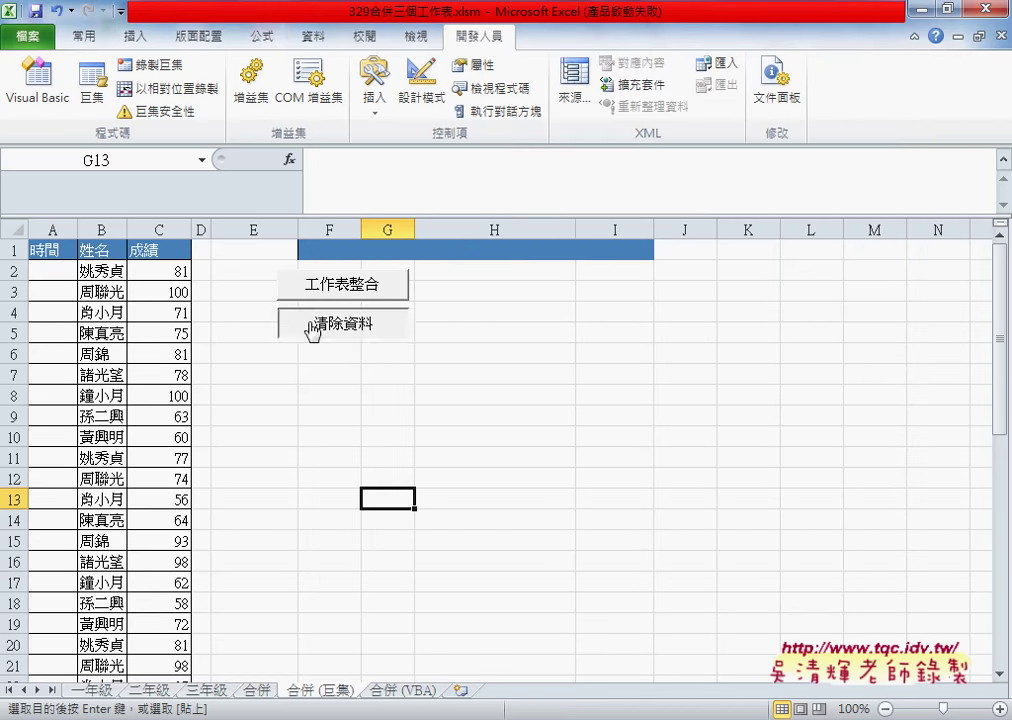
key("alt+F11")
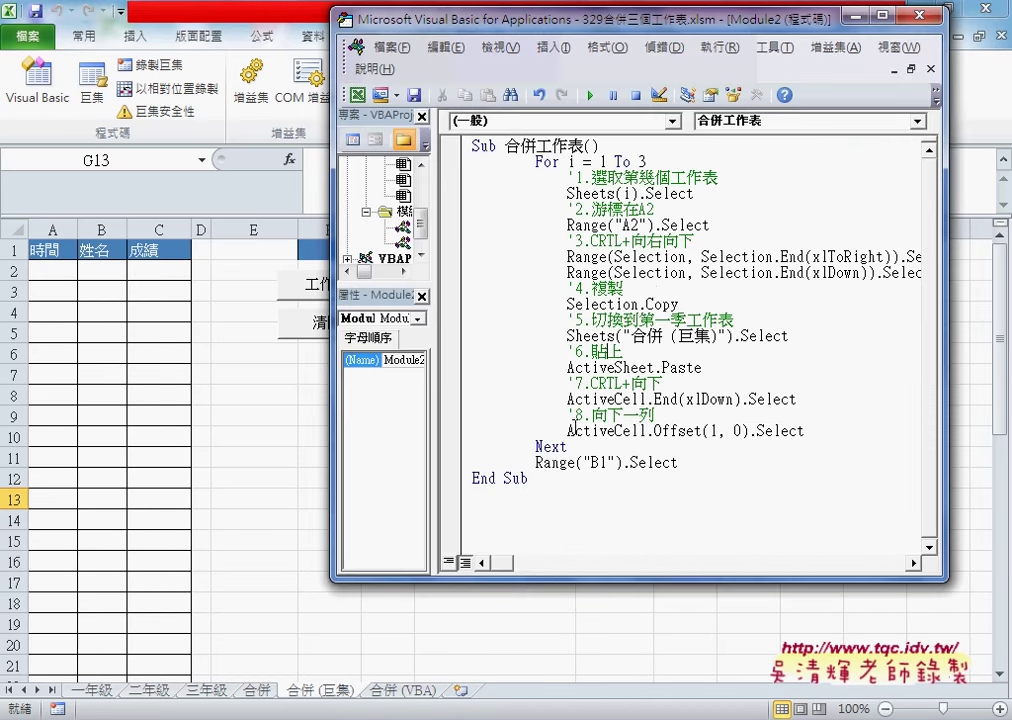
key("alt+F11")
left_click(104, 272)
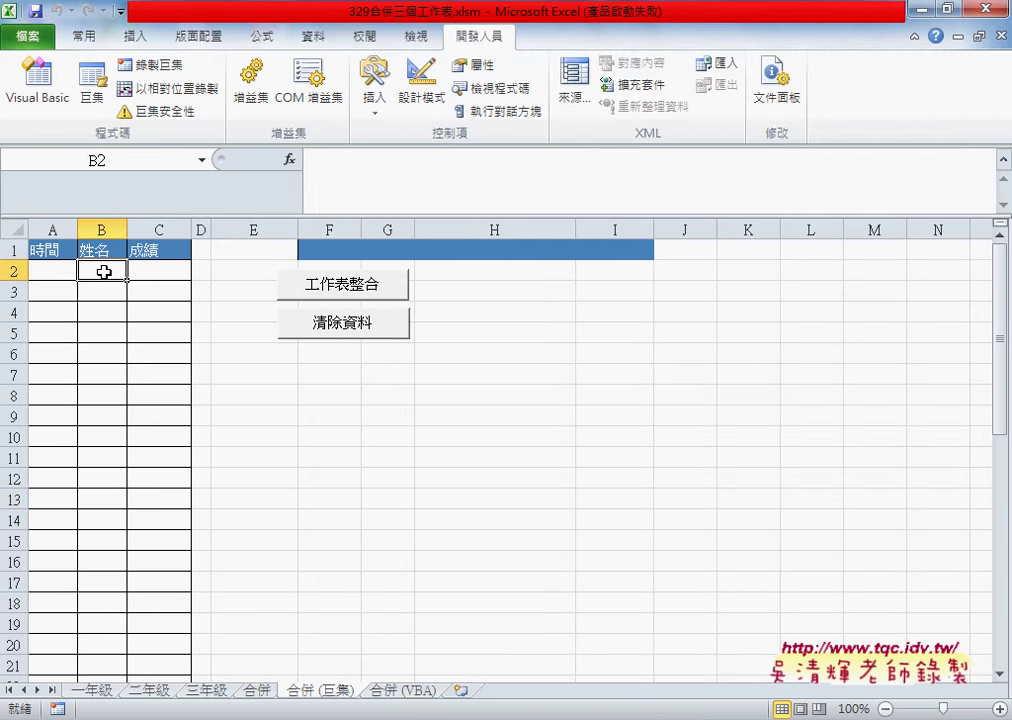
Change the macro's last line to Range("B2").Select and add an indented copy under the Sub line.
key("alt+F11")
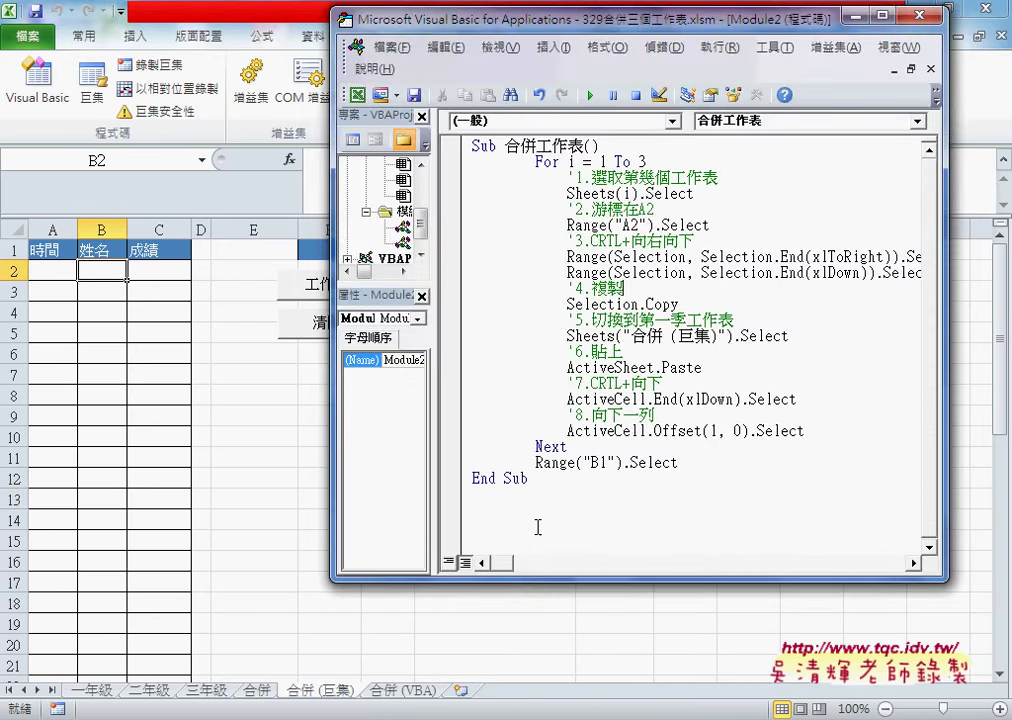
left_click_drag(679, 462, 535, 463)
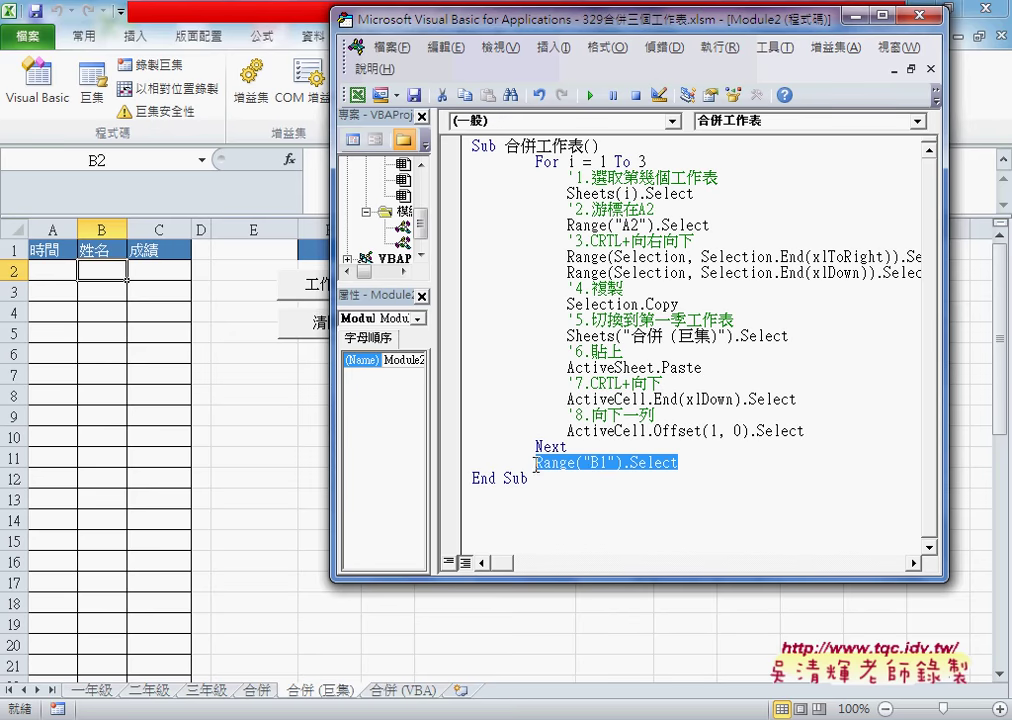
left_click(592, 465)
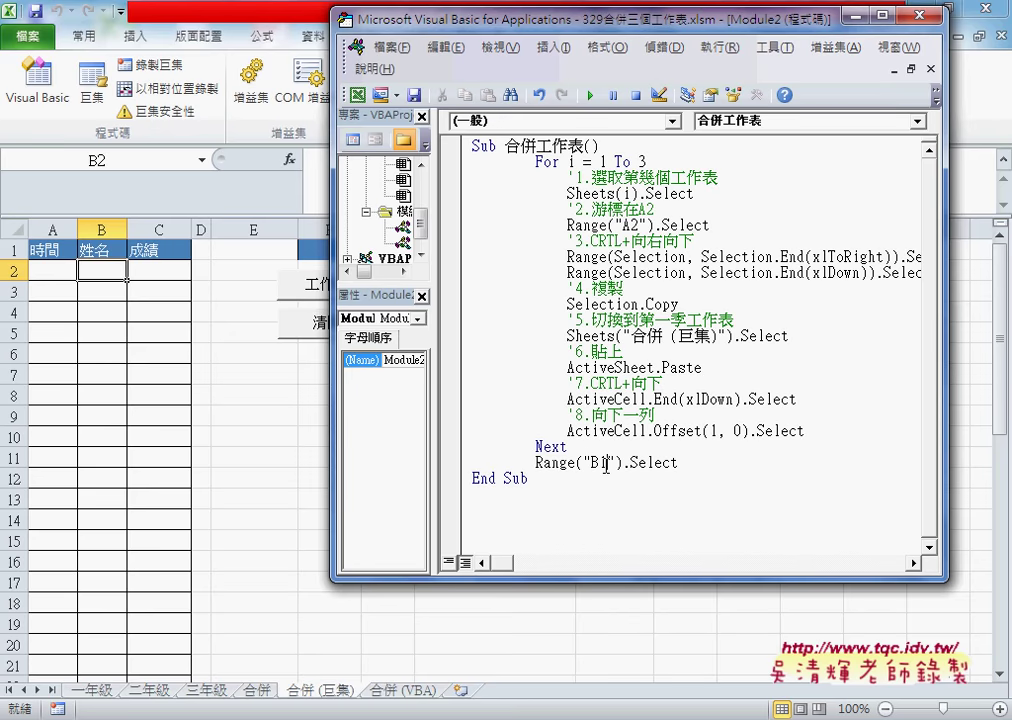
type("2")
left_click_drag(690, 463, 537, 465)
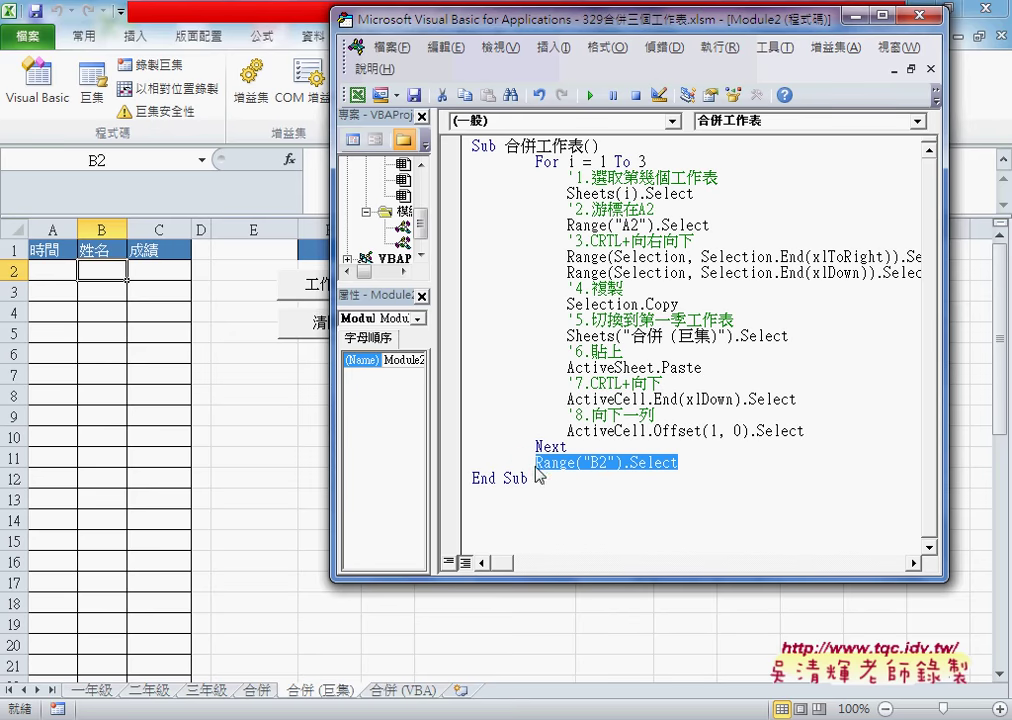
left_click(600, 146)
key("Return")
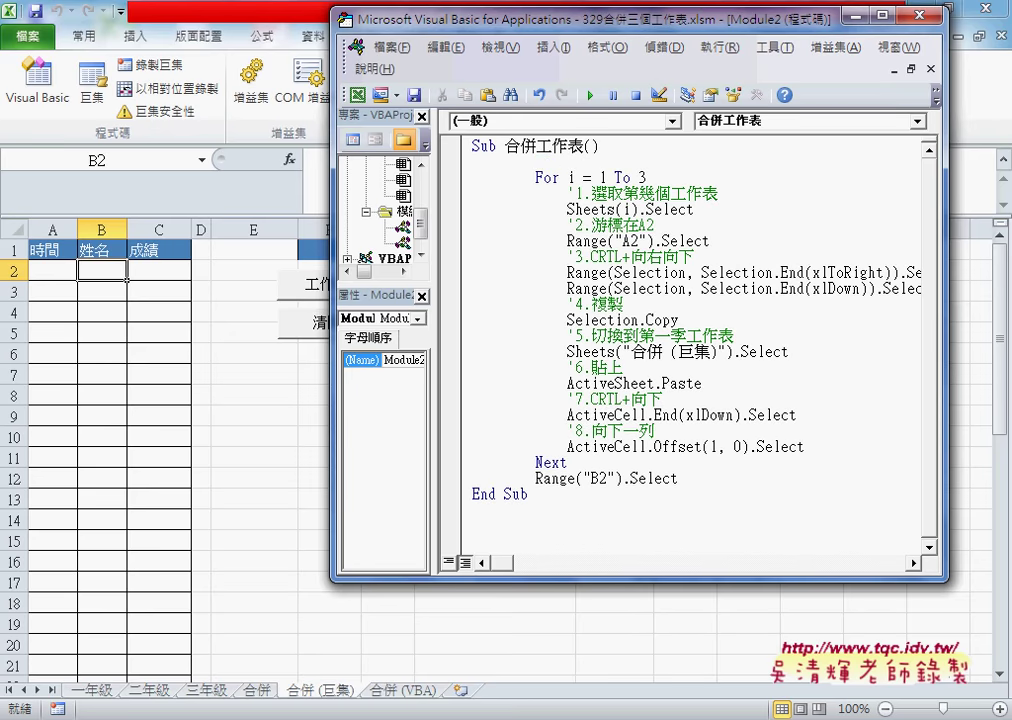
key("ctrl+v")
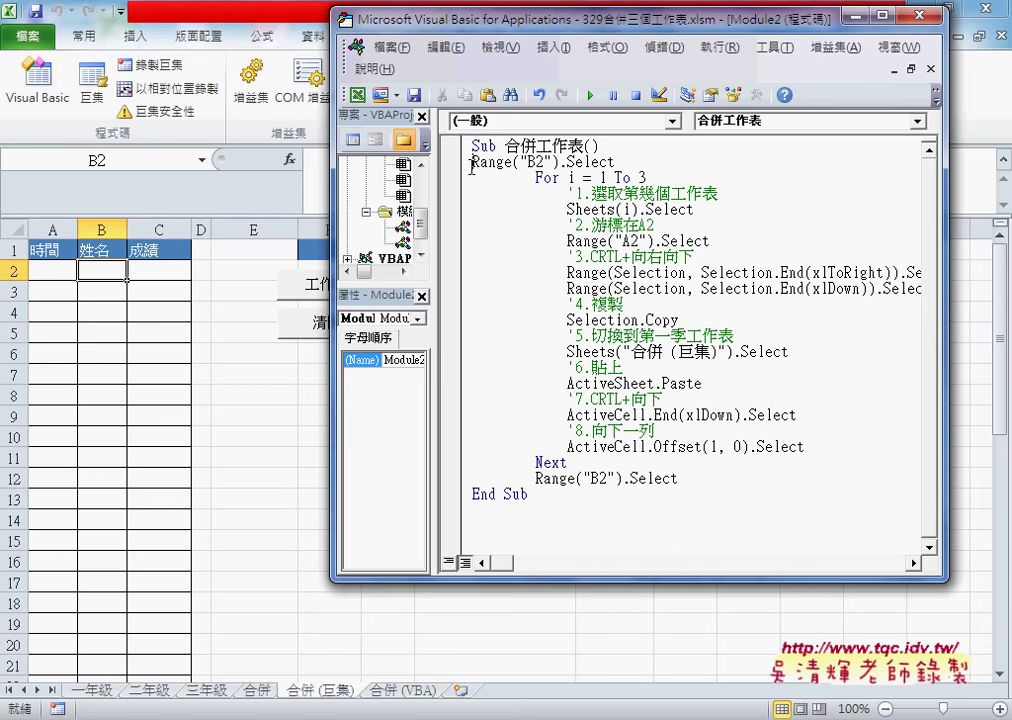
key("Home")
key("Tab")
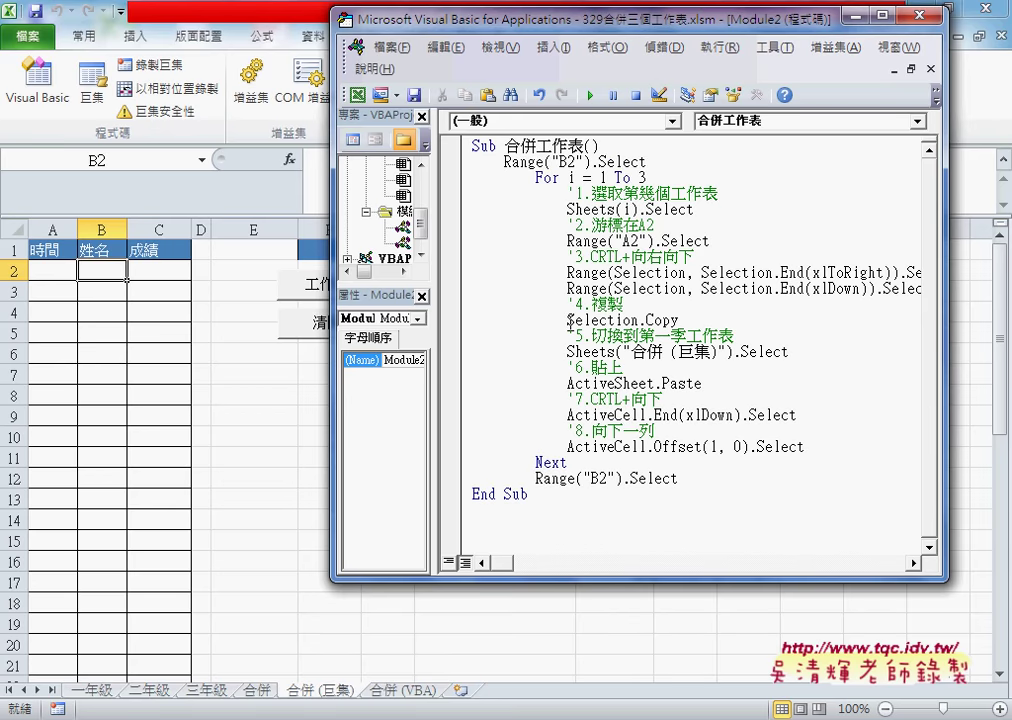
Run the 合併工作表 macro as a test, then clear the 合併(巨集) sheet with 清除資料.
left_click(592, 96)
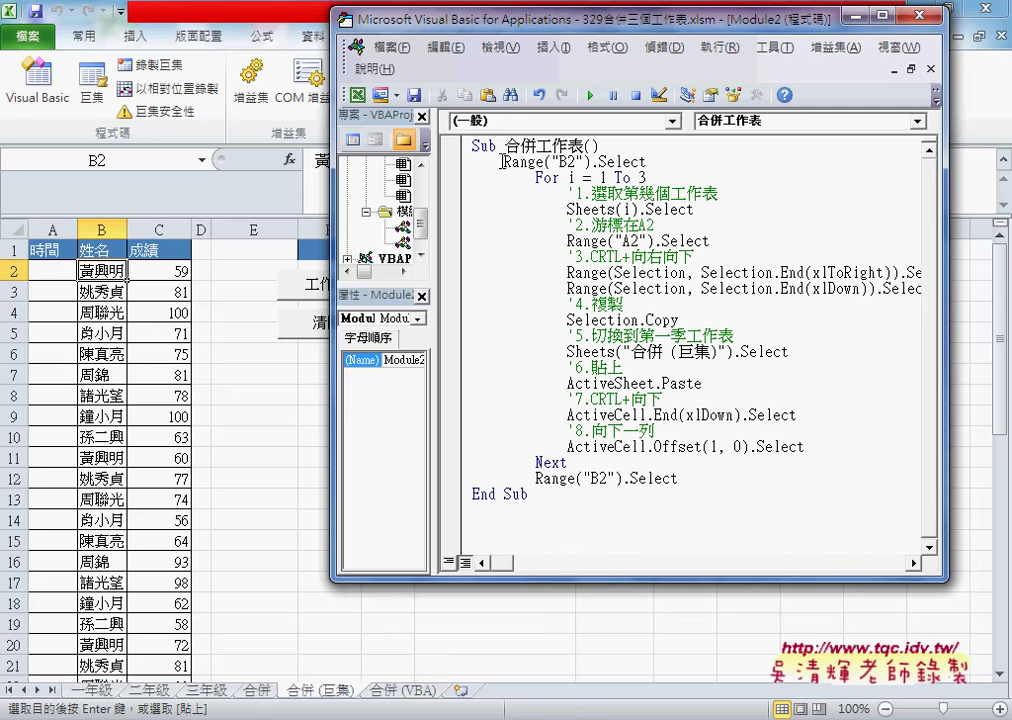
left_click_drag(503, 162, 655, 163)
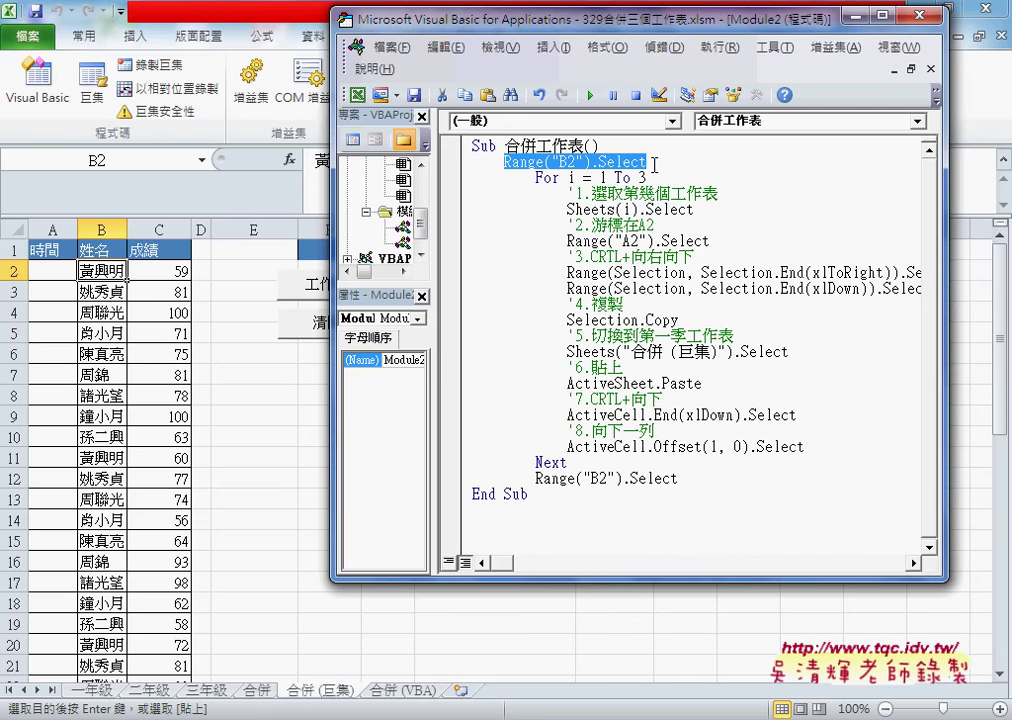
left_click(307, 334)
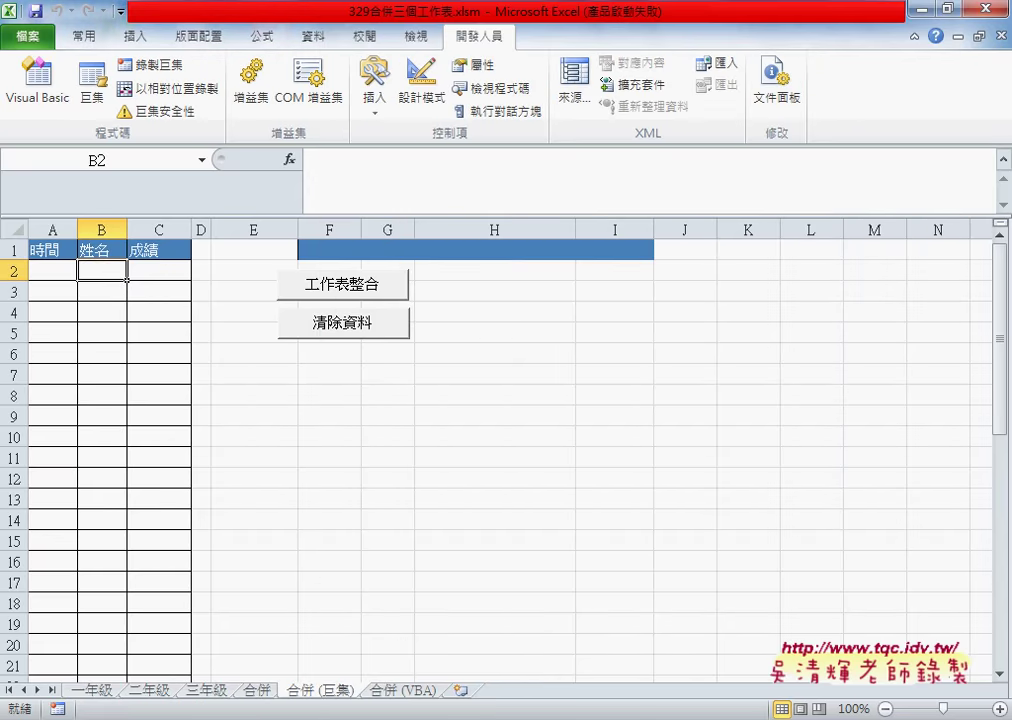
Open Module1's 工作表整合 code in the VBA editor.
key("alt+F11")
left_click(606, 452)
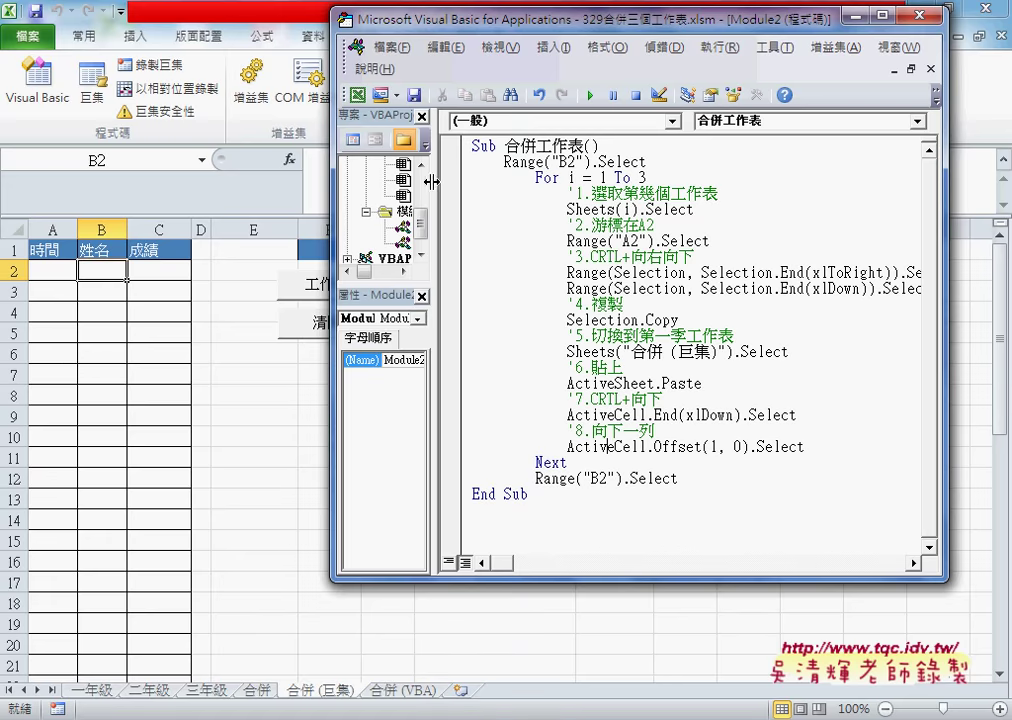
left_click_drag(436, 250, 517, 250)
left_click(446, 228)
double_click(437, 228)
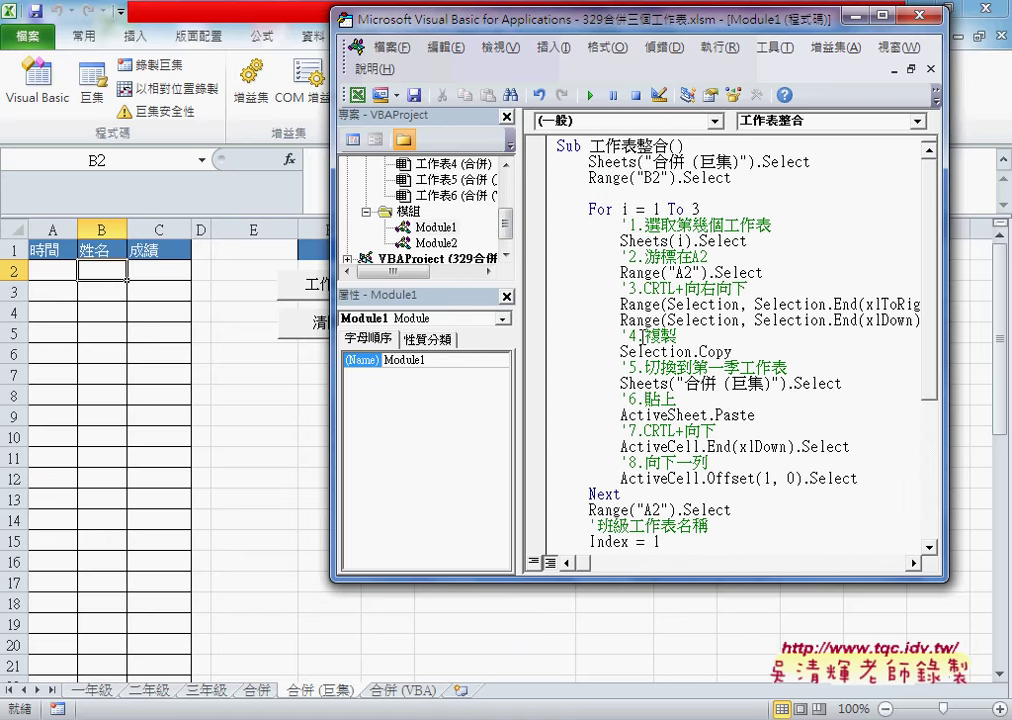
scroll(700, 330, "down", 5)
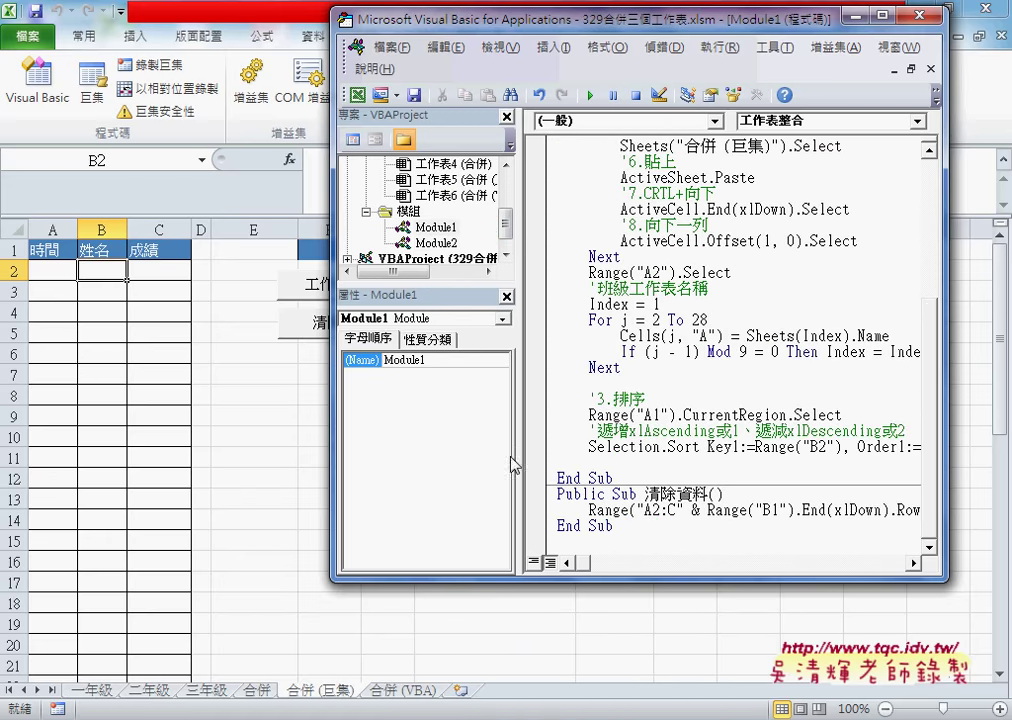
Review the 清除資料 .ClearContents line, then place the caret inside the 工作表整合 macro.
left_click_drag(518, 463, 379, 452)
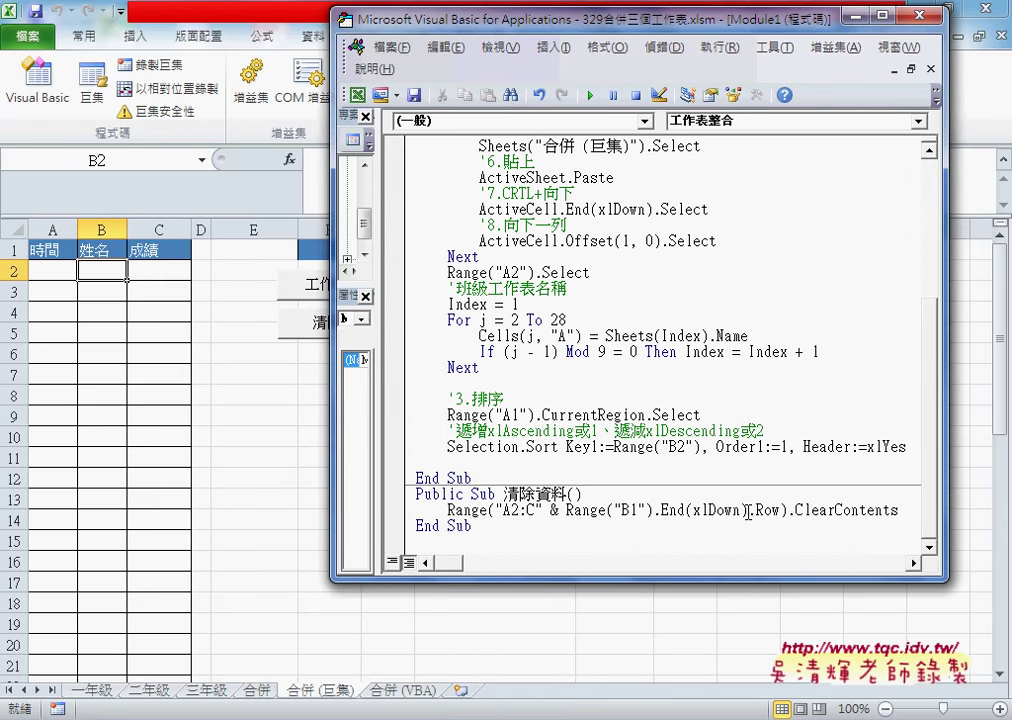
left_click(795, 512)
left_click_drag(793, 512, 901, 510)
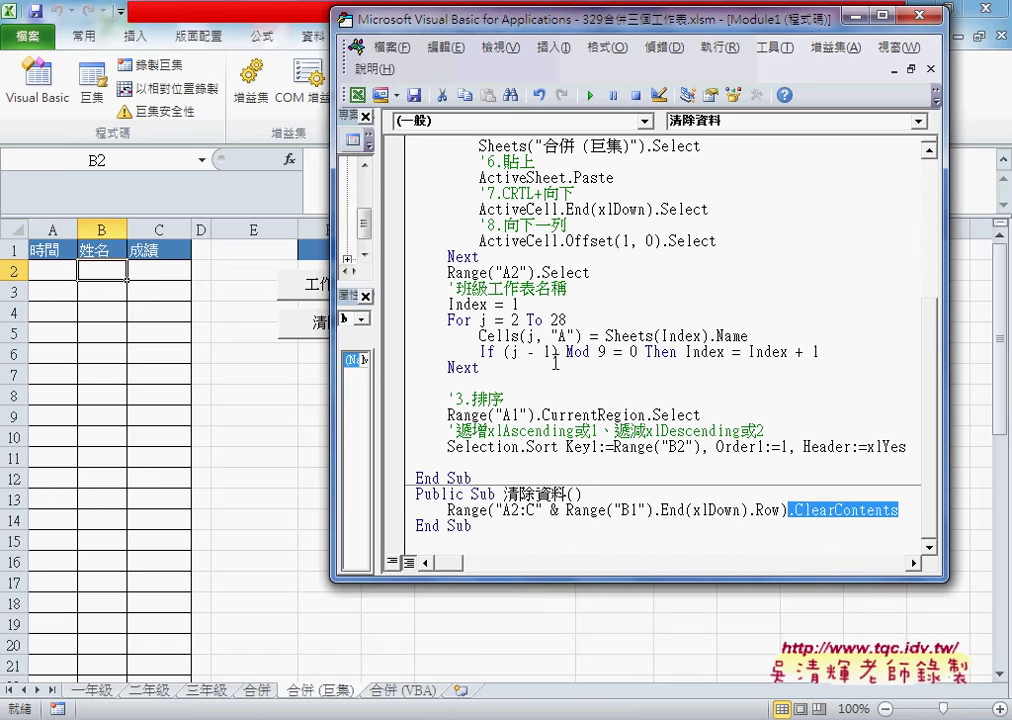
scroll(530, 320, "up", 5)
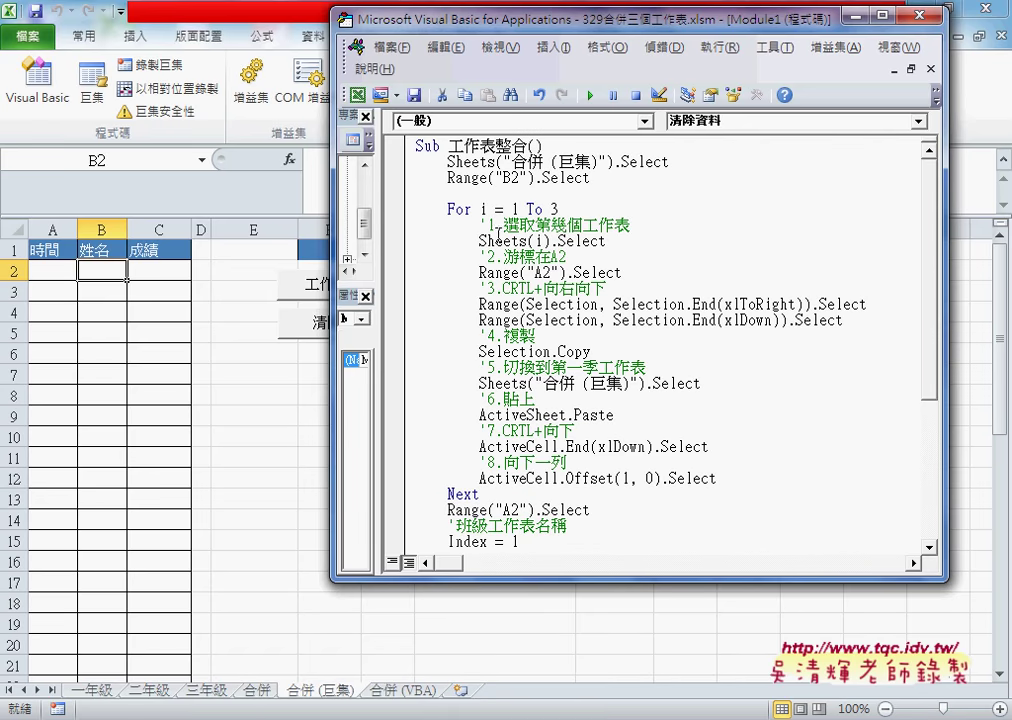
left_click(488, 241)
Run 工作表整合 and inspect the merged grades and names sorted by 姓名.
left_click(588, 95)
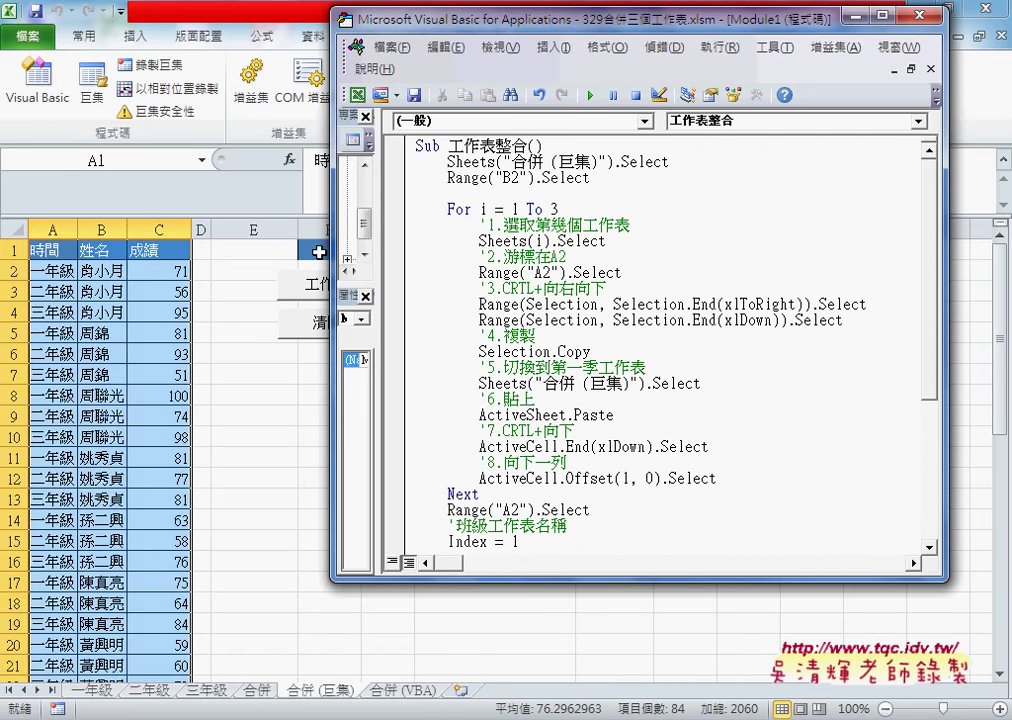
left_click(63, 278)
left_click_drag(63, 278, 52, 479)
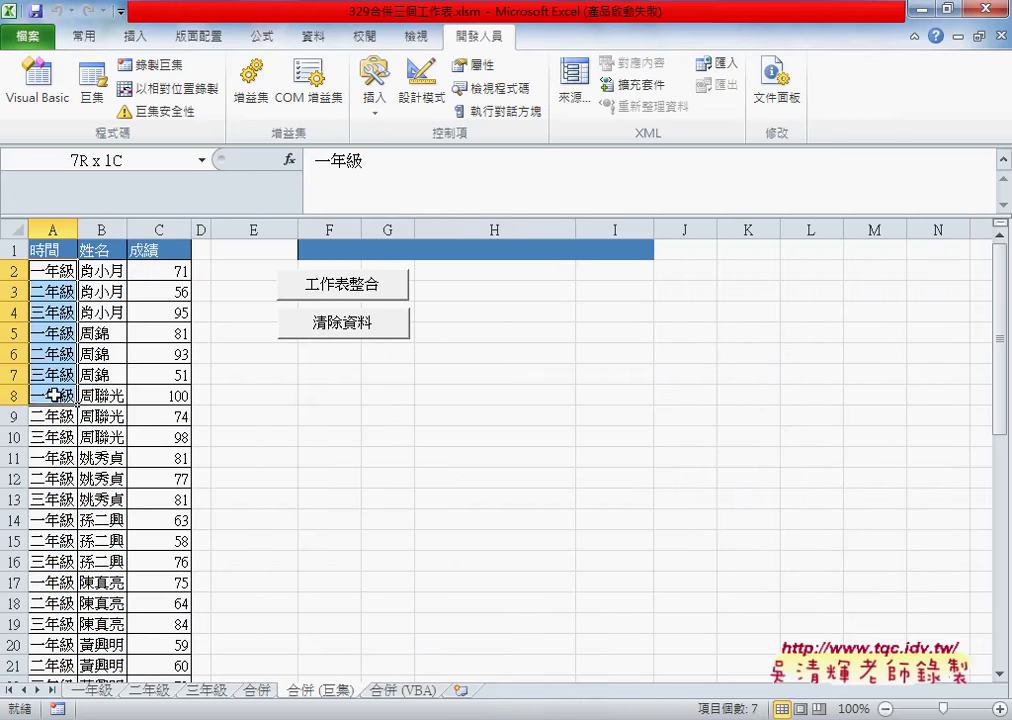
left_click_drag(101, 270, 101, 479)
left_click(104, 249)
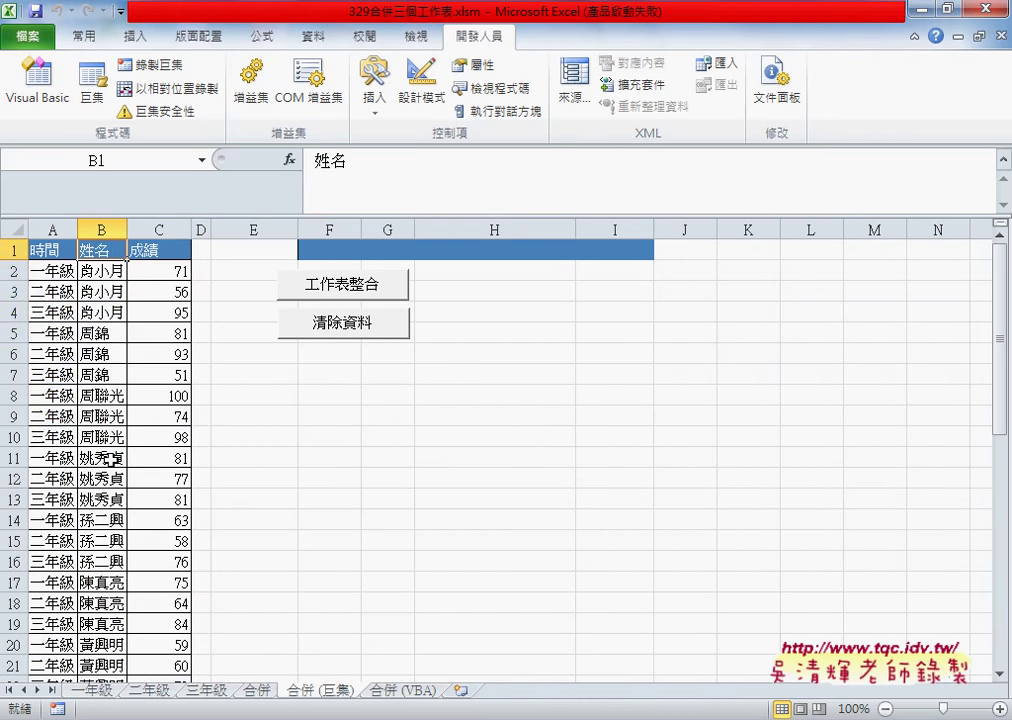
Clear and rerun the merge with the sheet buttons, then bring the Google Docs notes forward.
left_click(354, 322)
left_click(354, 285)
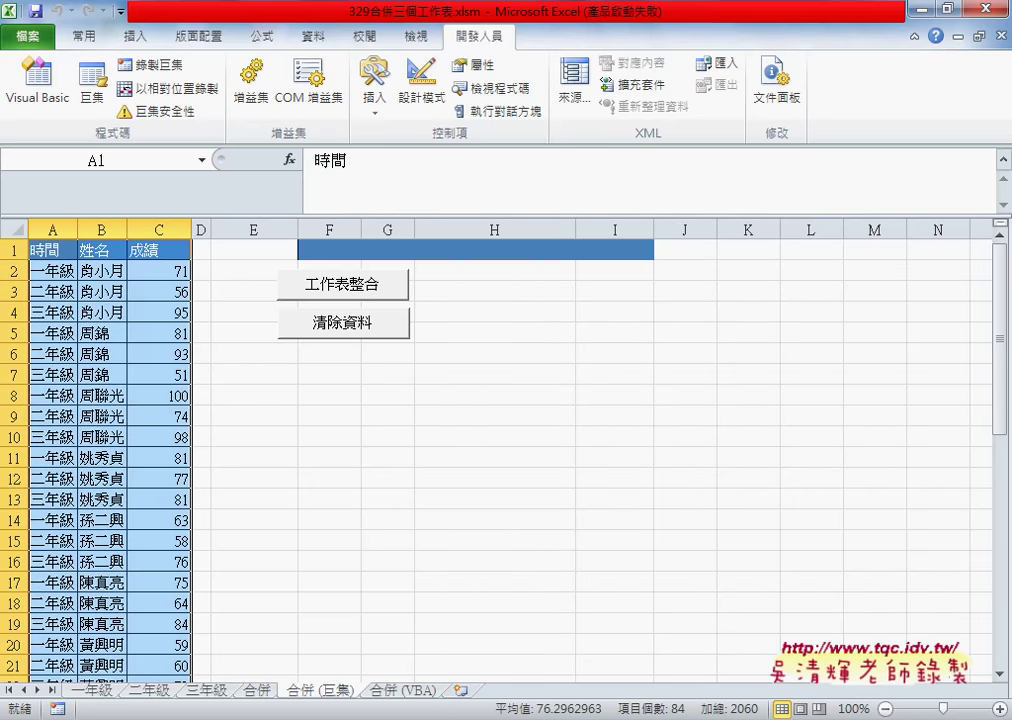
left_click(226, 715)
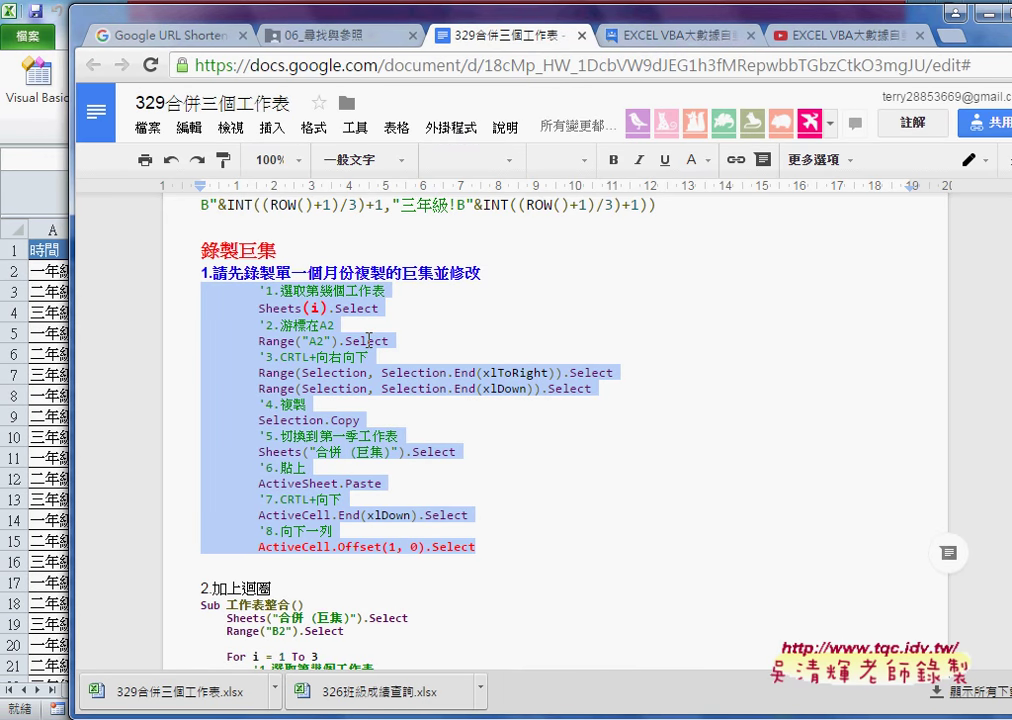
scroll(408, 385, "up", 2)
scroll(408, 384, "up", 4)
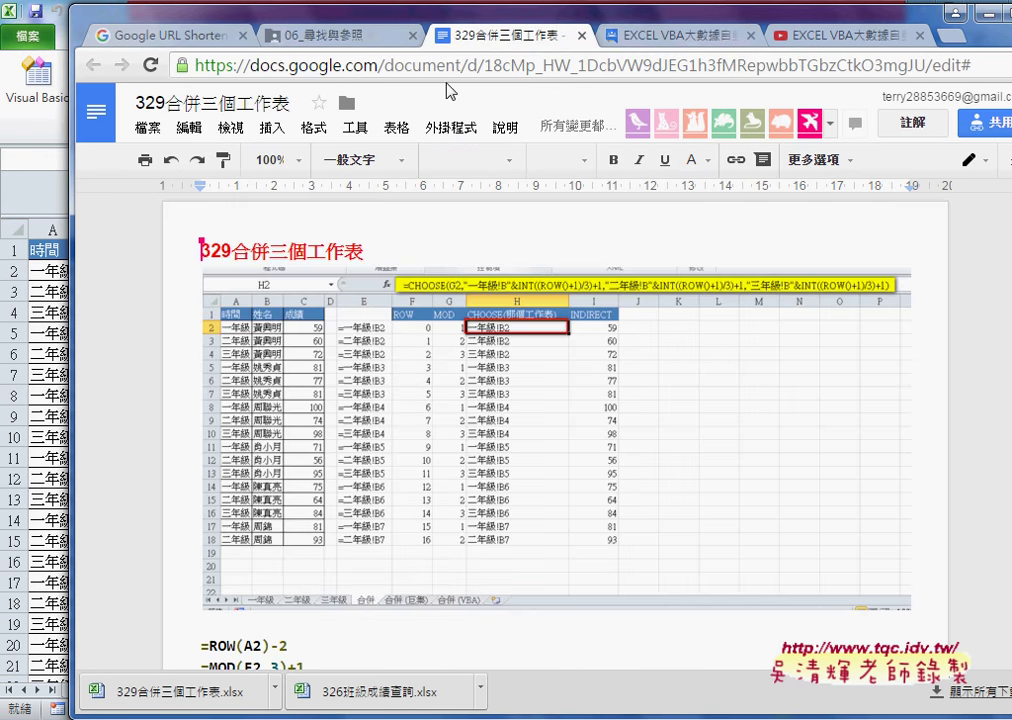
scroll(334, 323, "down", 5)
scroll(339, 327, "down", 2)
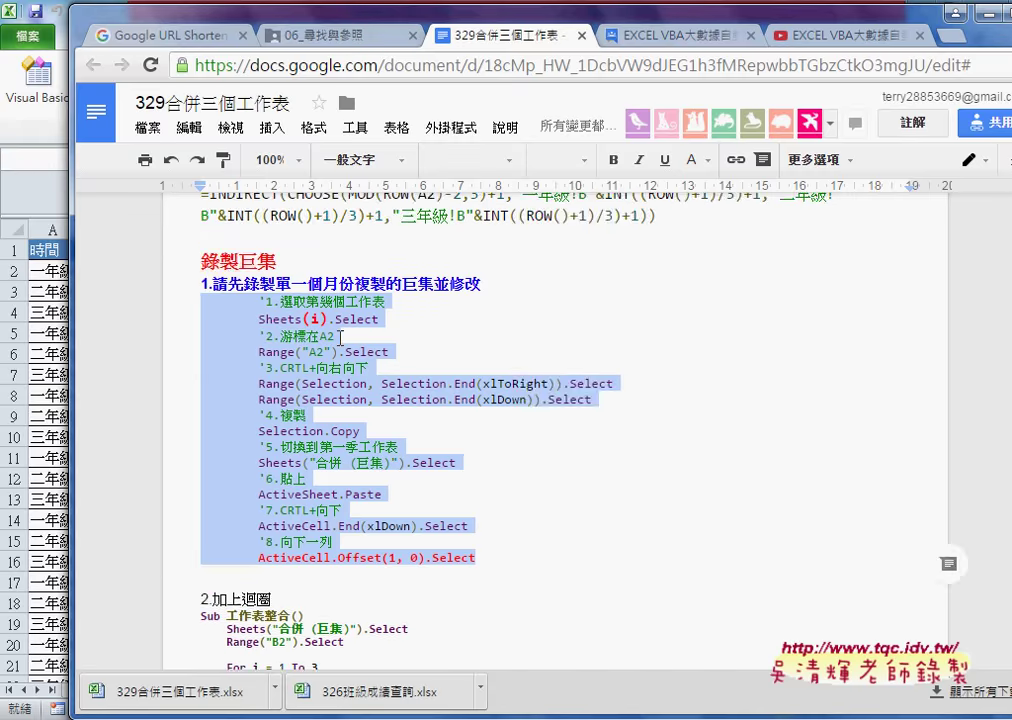
scroll(346, 301, "up", 1)
left_click(346, 296)
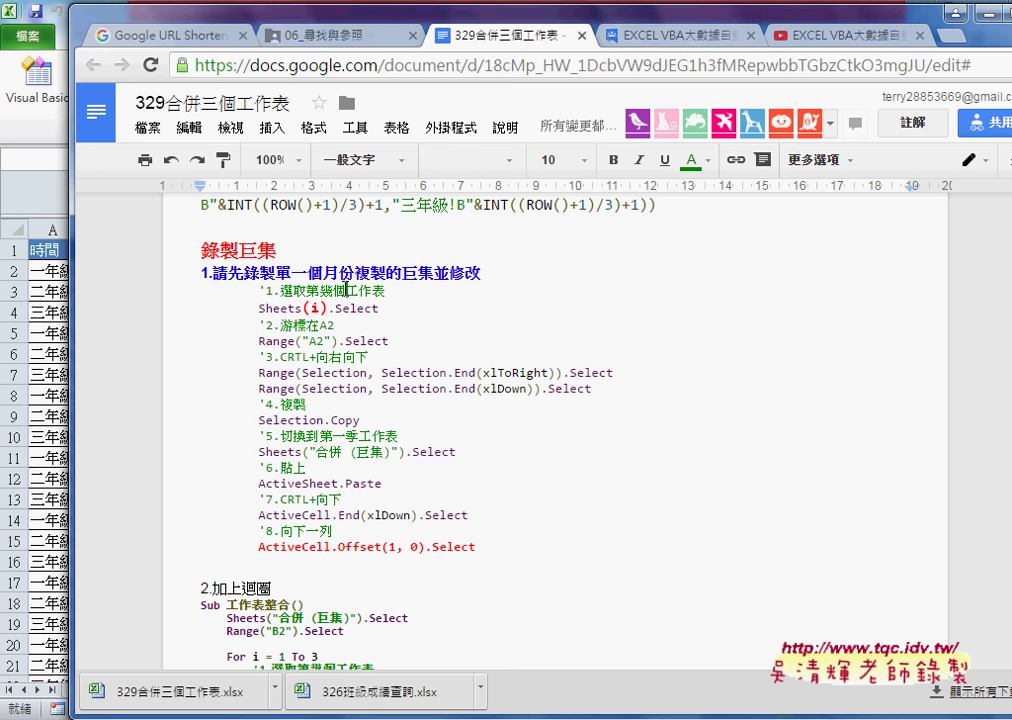
scroll(335, 515, "down", 3)
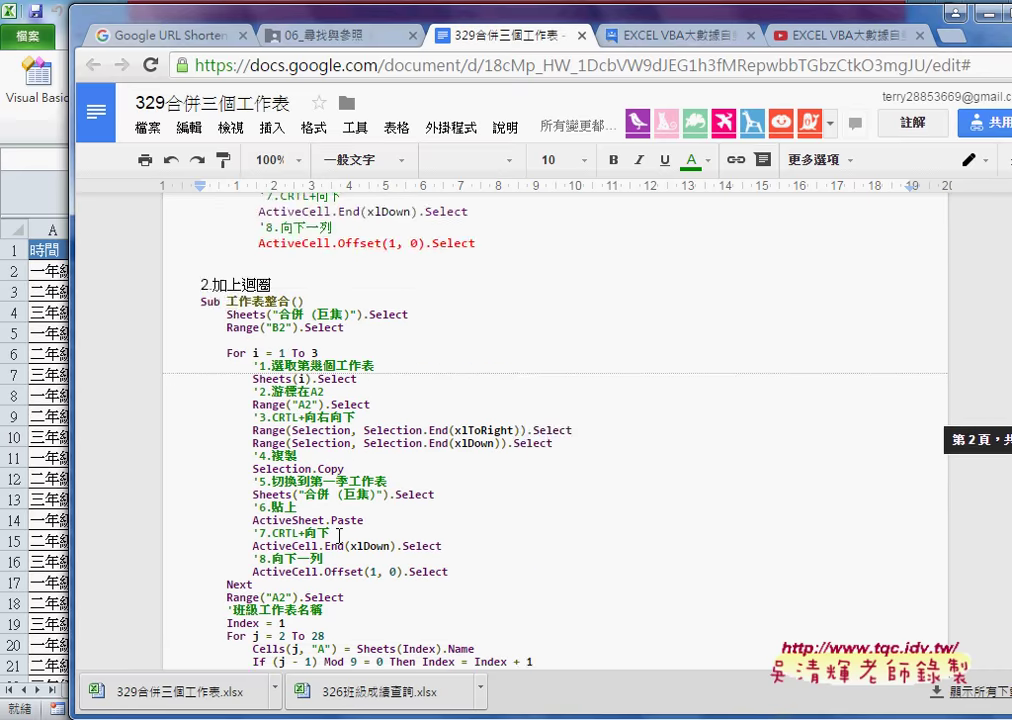